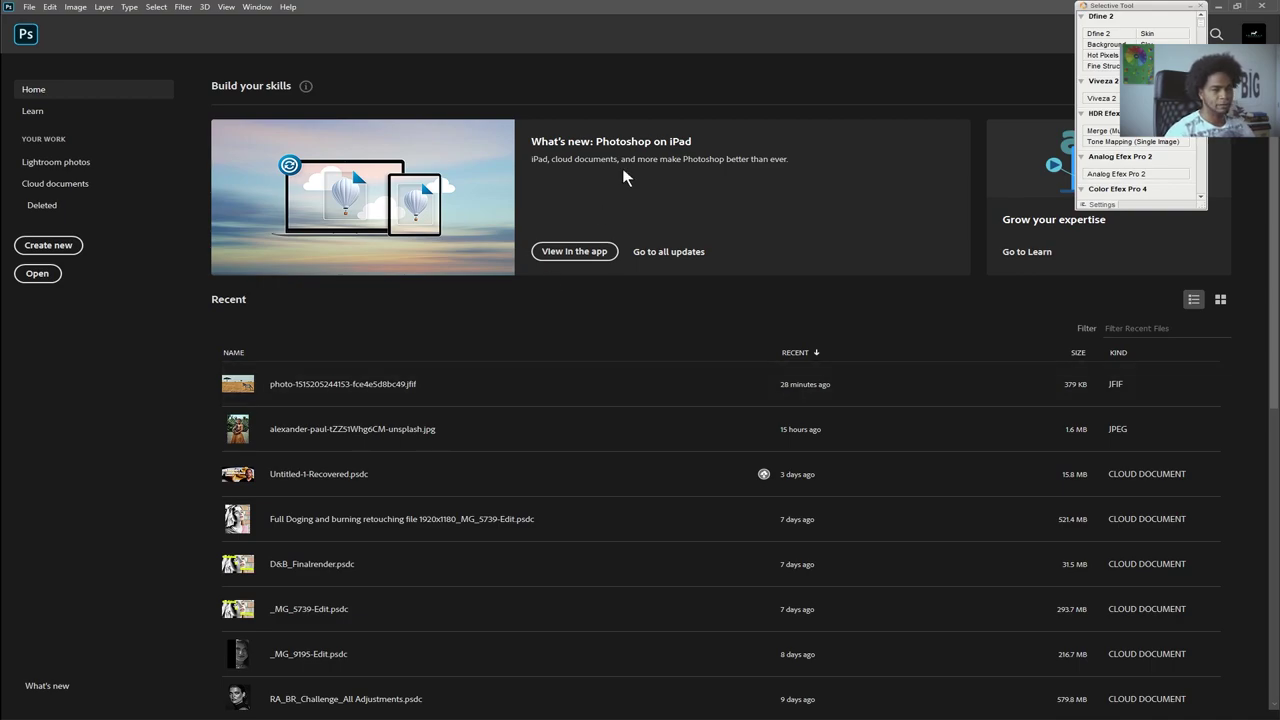
- Collapse the Selective Tool plugin panel so the Home screen's Recent files list is visible
left_click(1193, 8)
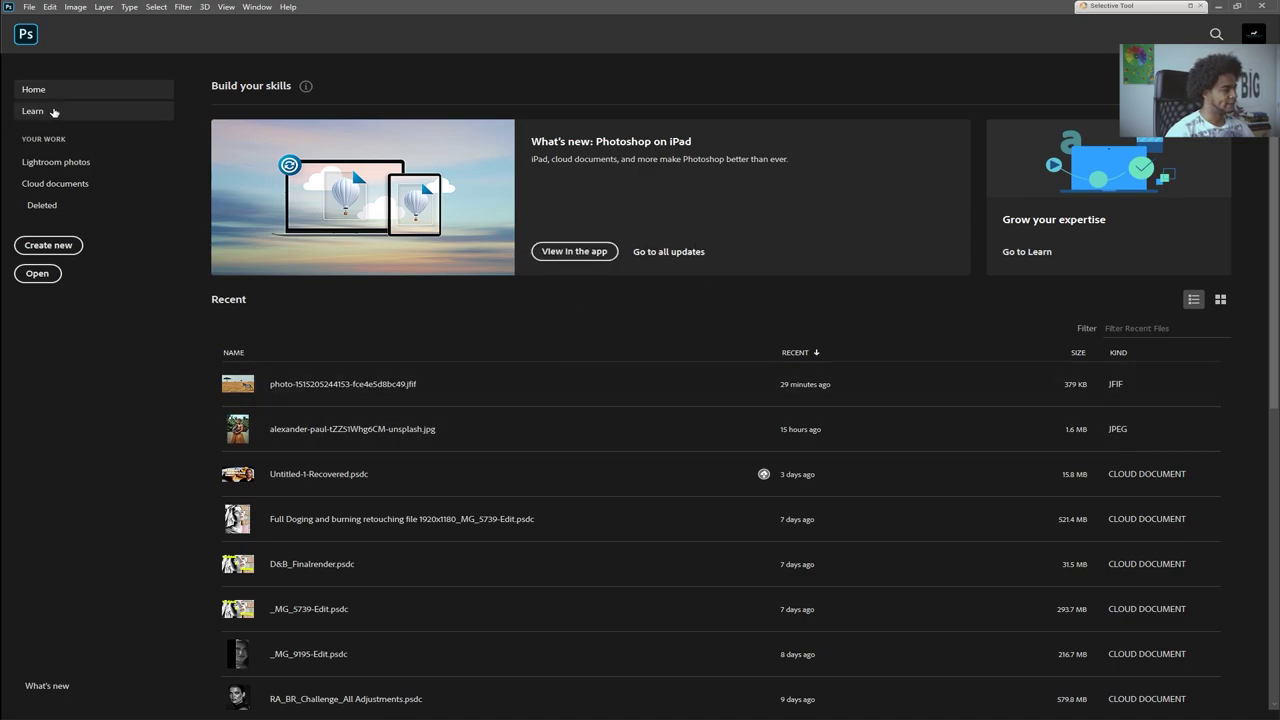
- Show the Learn page with hands-on tutorials and tutorials on the web
left_click(33, 111)
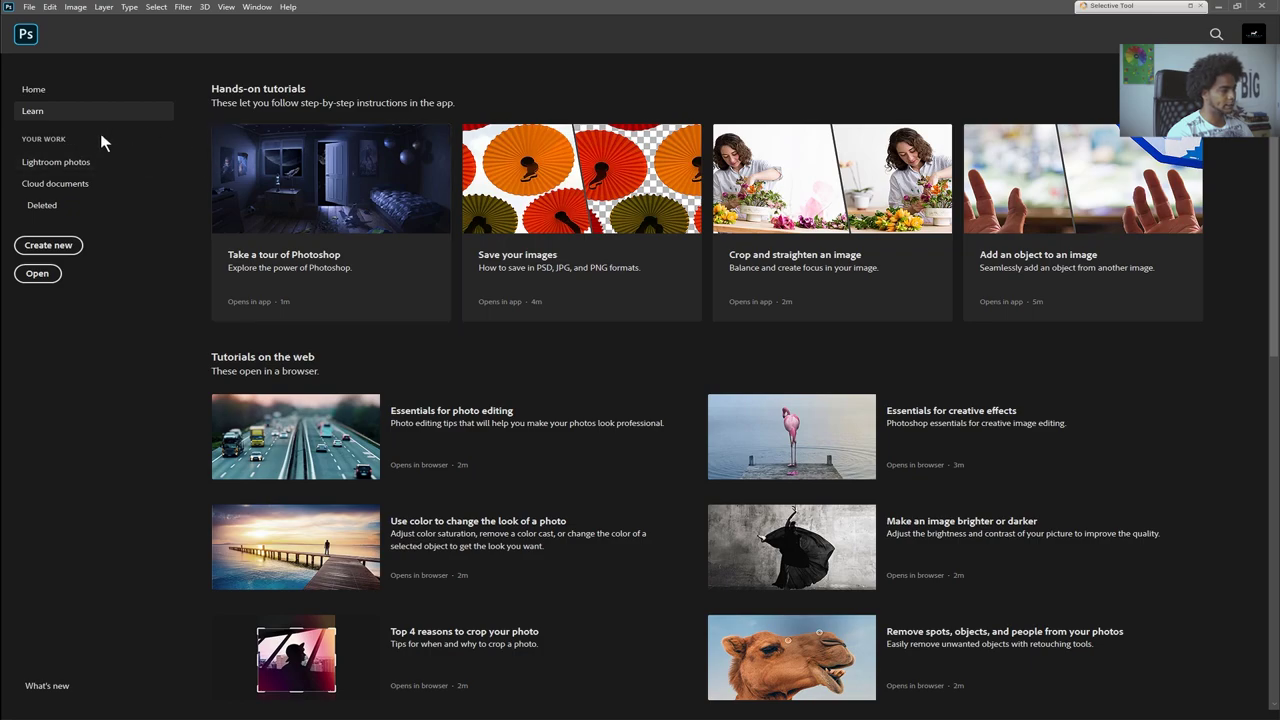
- Switch to the Lightroom photos page listing recent shots and the Samsung Phone Photos album
left_click(55, 173)
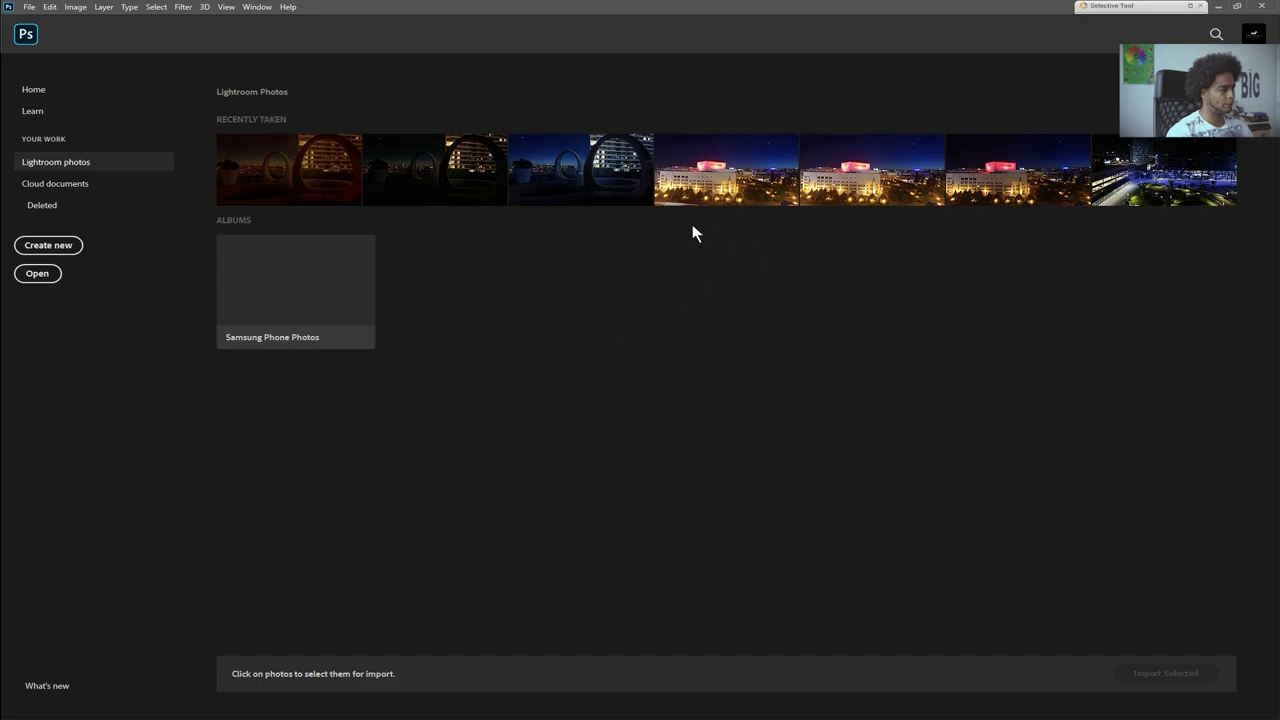
- Show the Cloud documents folders, such as Roberto, Youtube-Dumdnails, HR and My Compositing
left_click(71, 187)
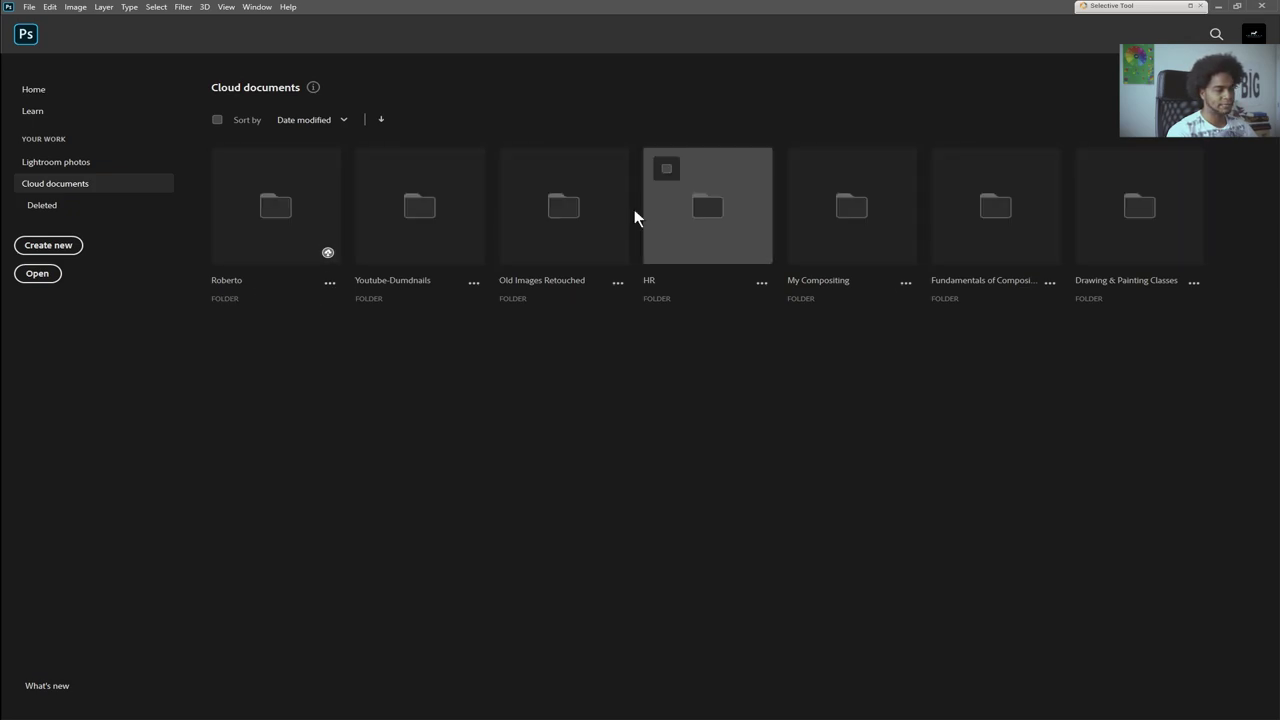
left_click(1200, 119)
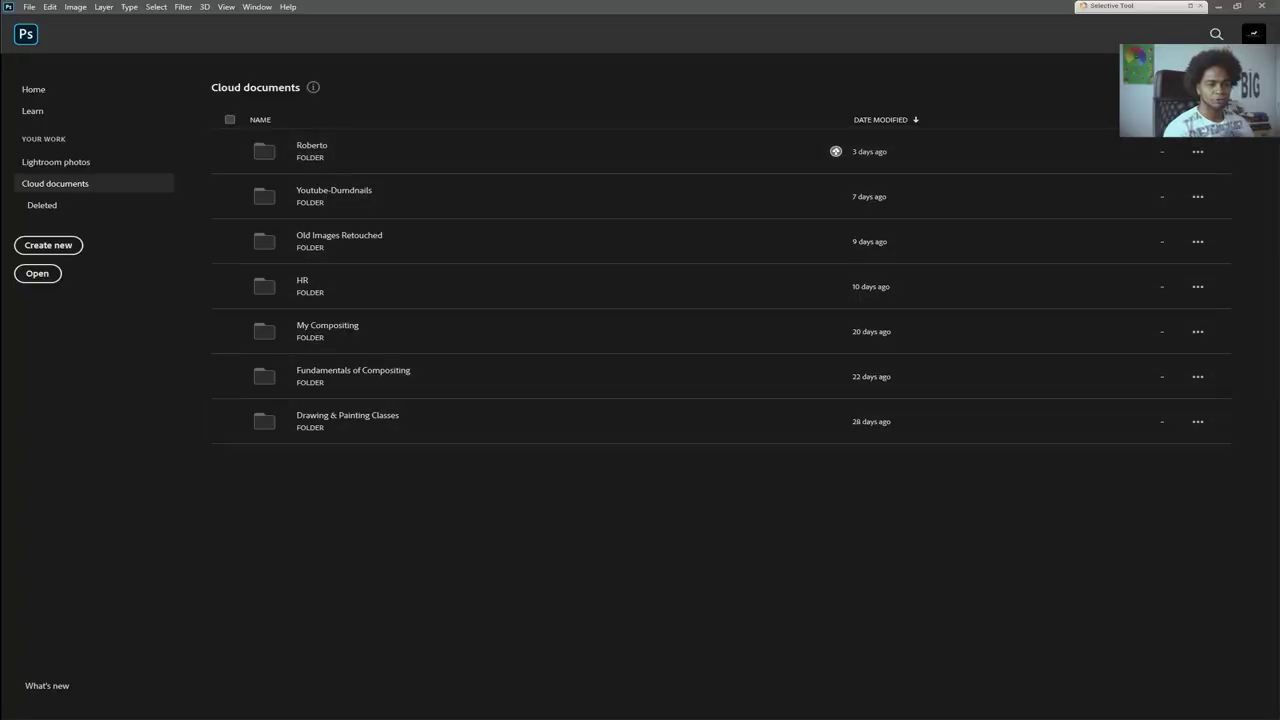
left_click(1205, 119)
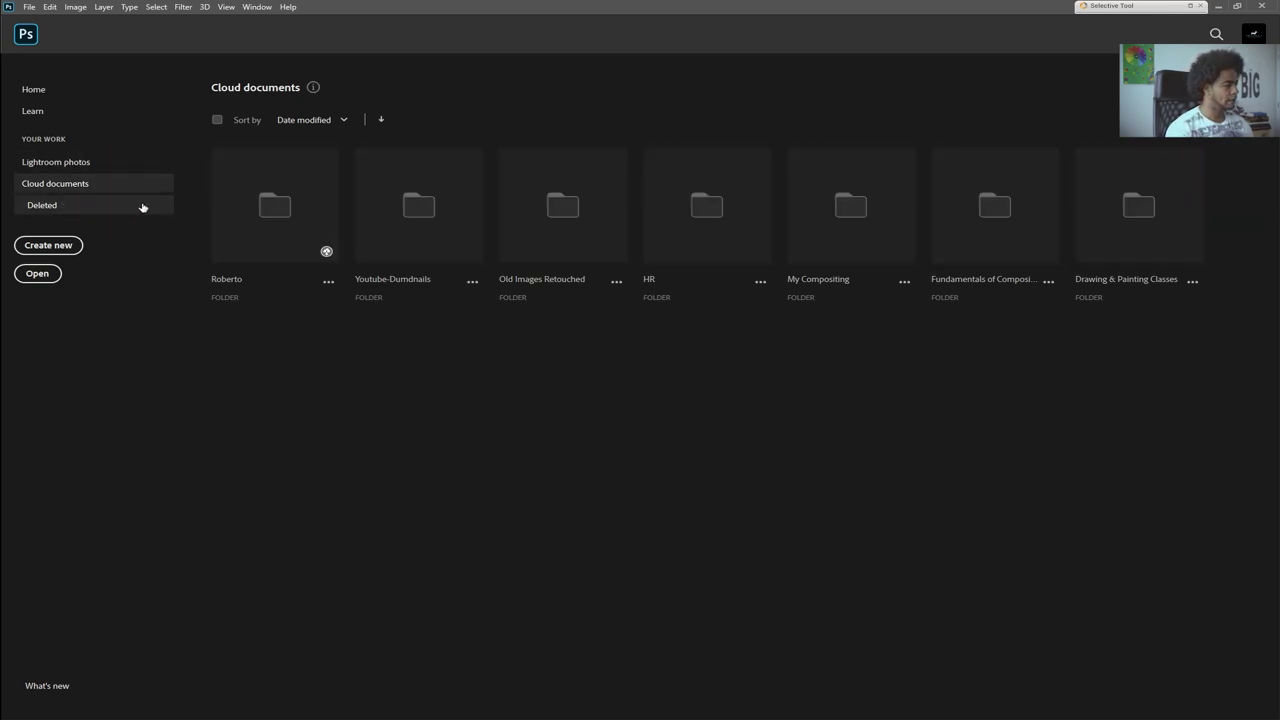
left_click(68, 211)
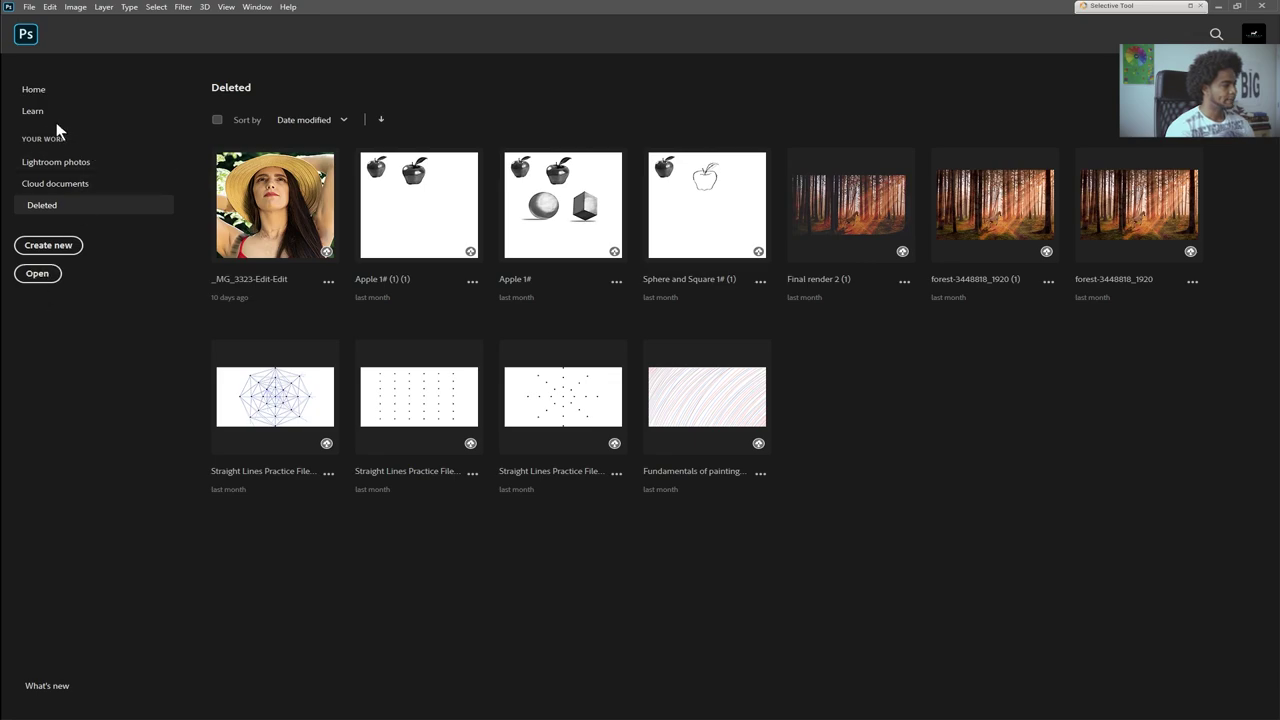
- Start a new document so the New Document dialog shows HDTV 1080p and Default presets
left_click(50, 247)
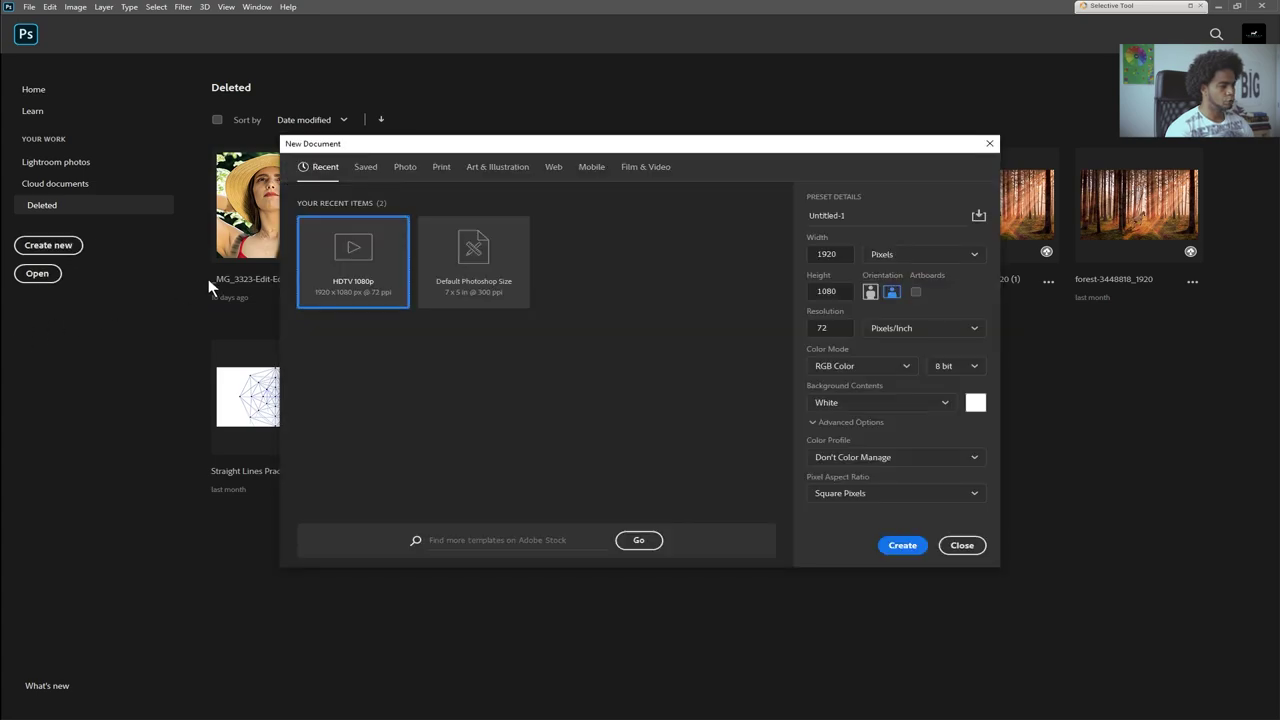
- Move the New Document dialog higher and view Saved, then Photo presets like Default Photoshop Size 7 x 5 in
left_click_drag(571, 136, 509, 90)
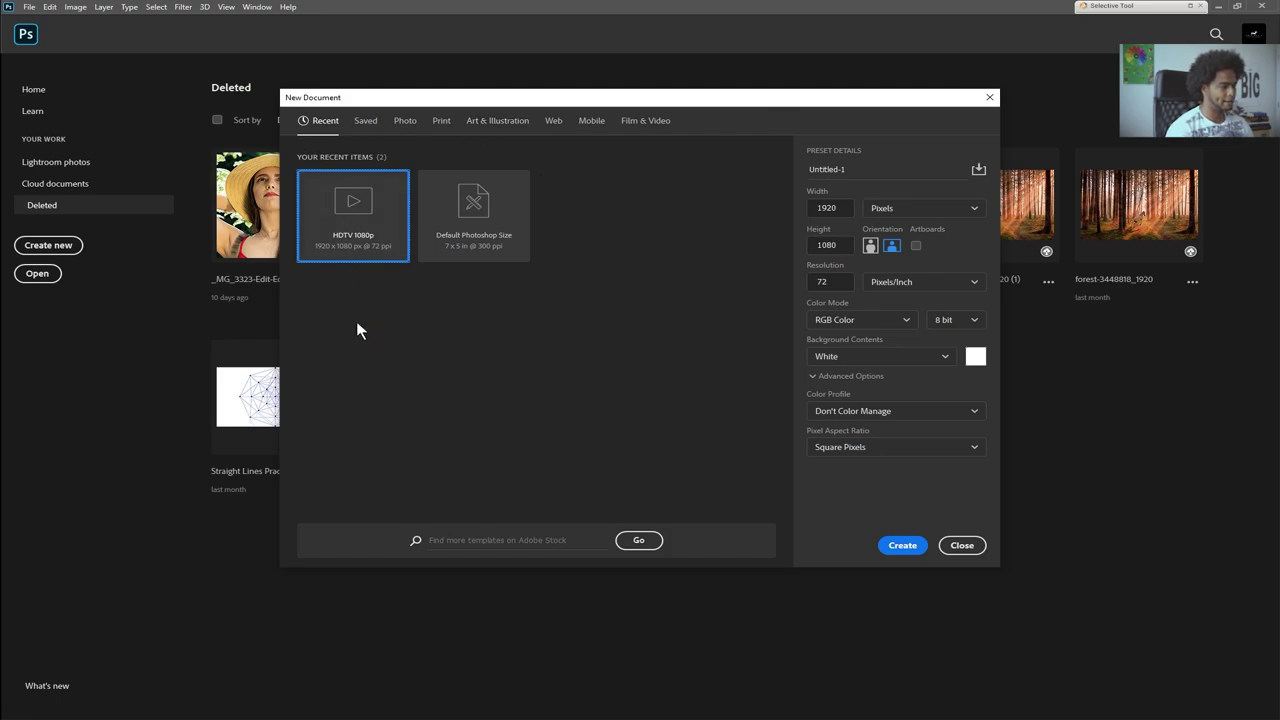
left_click(366, 121)
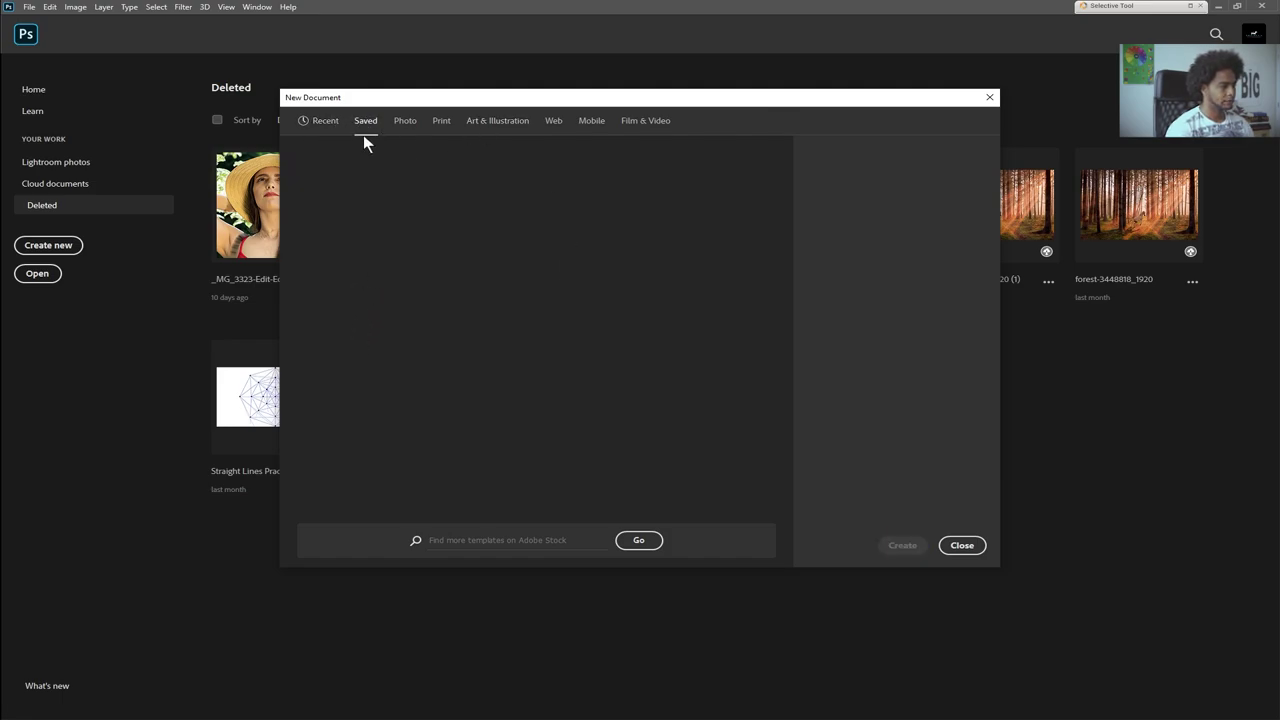
left_click(407, 125)
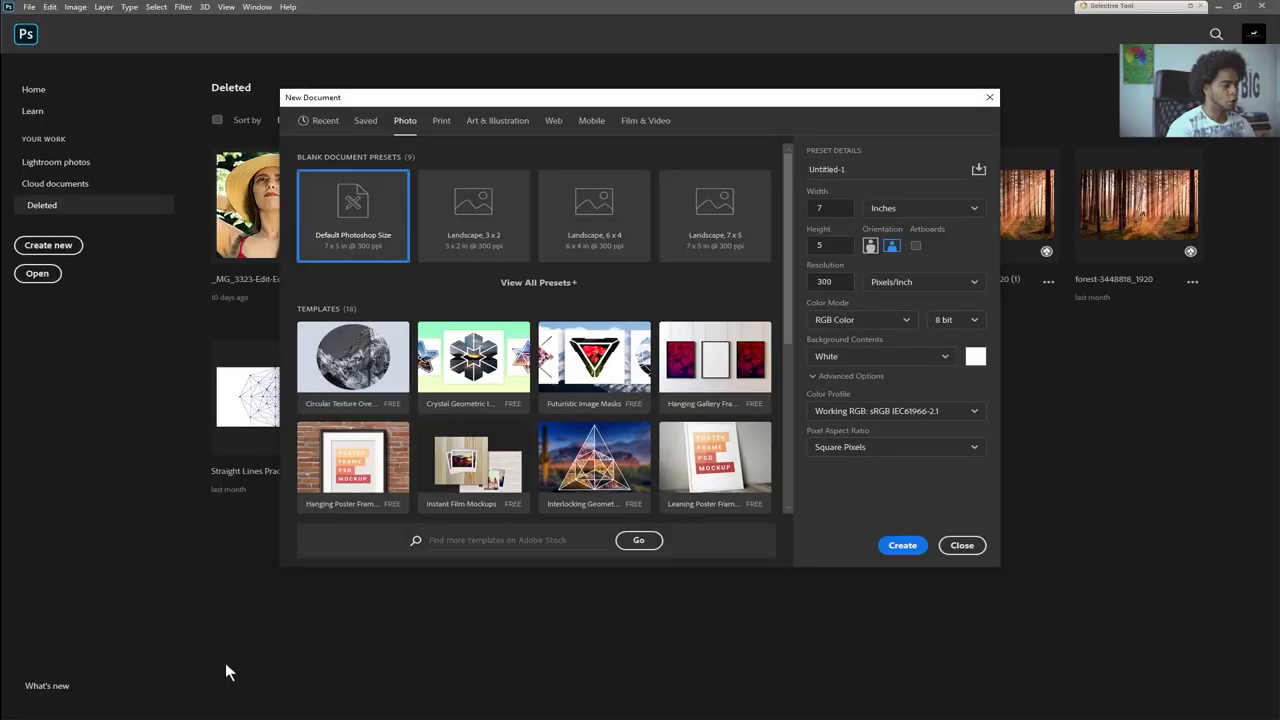
- Browse Print, Art & Illustration, Web and Mobile presets, ending on iPhone X at 1125 x 2436 px
left_click(441, 121)
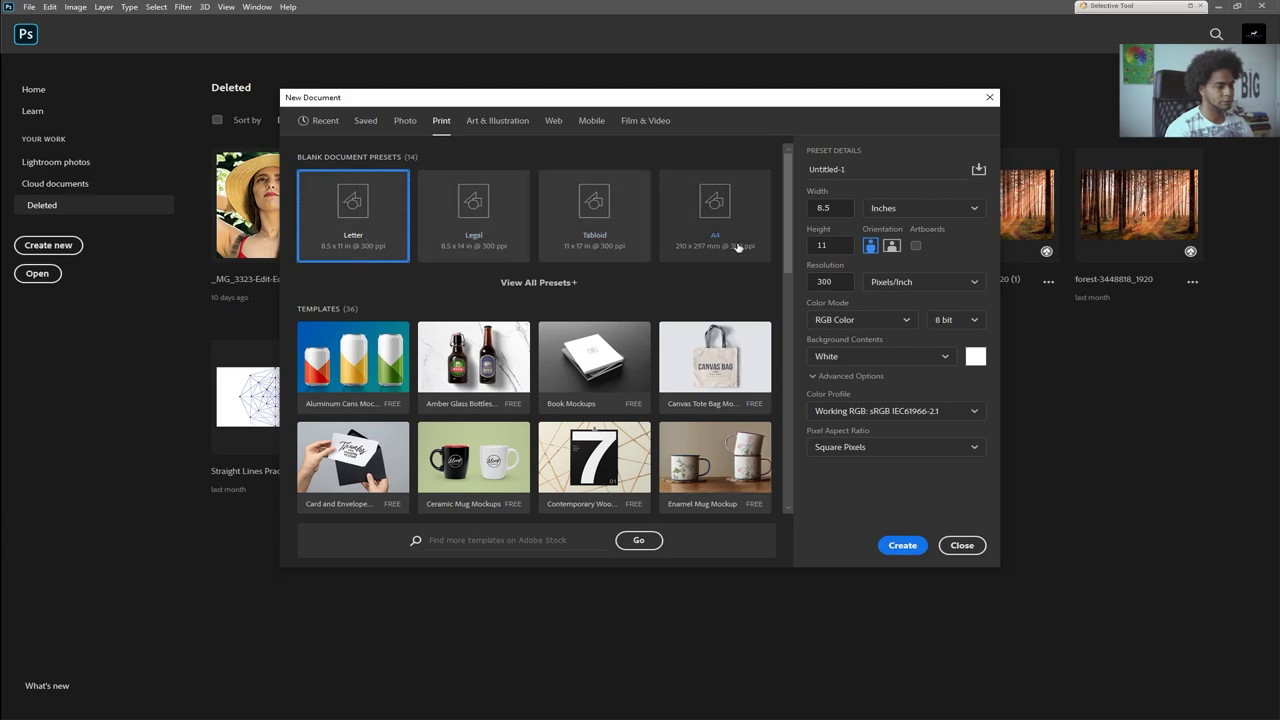
left_click(497, 123)
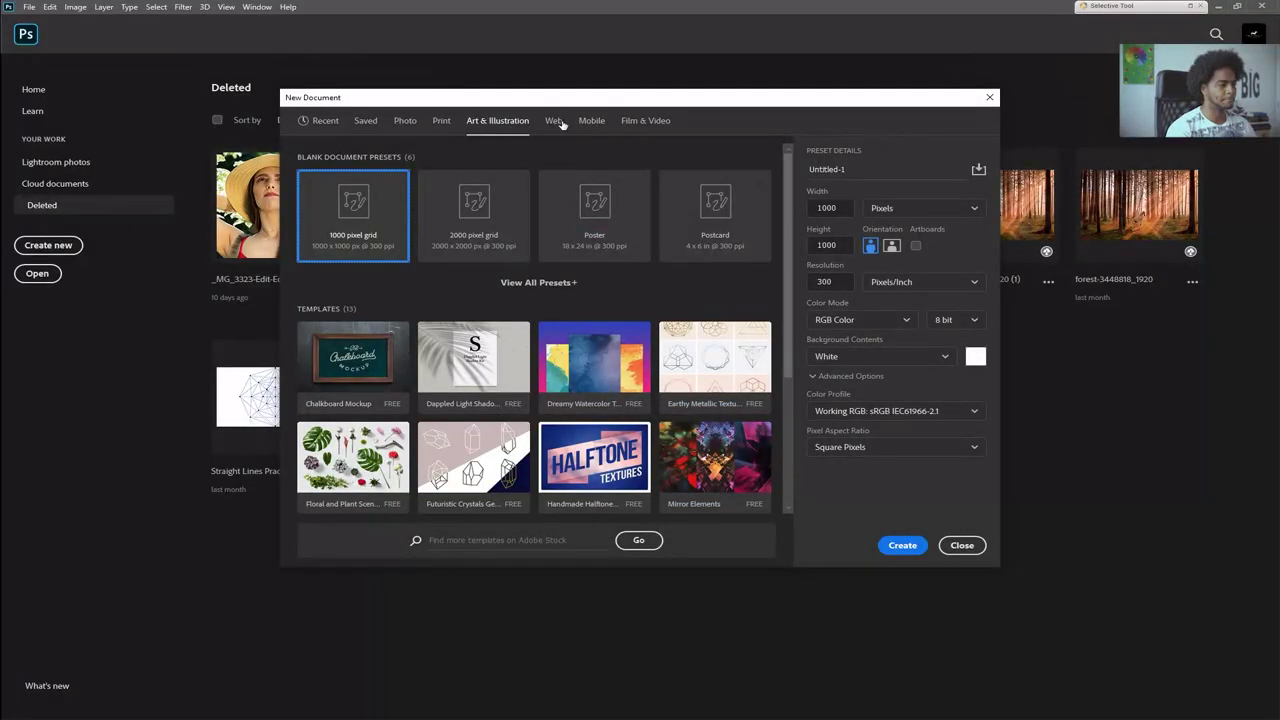
left_click(554, 120)
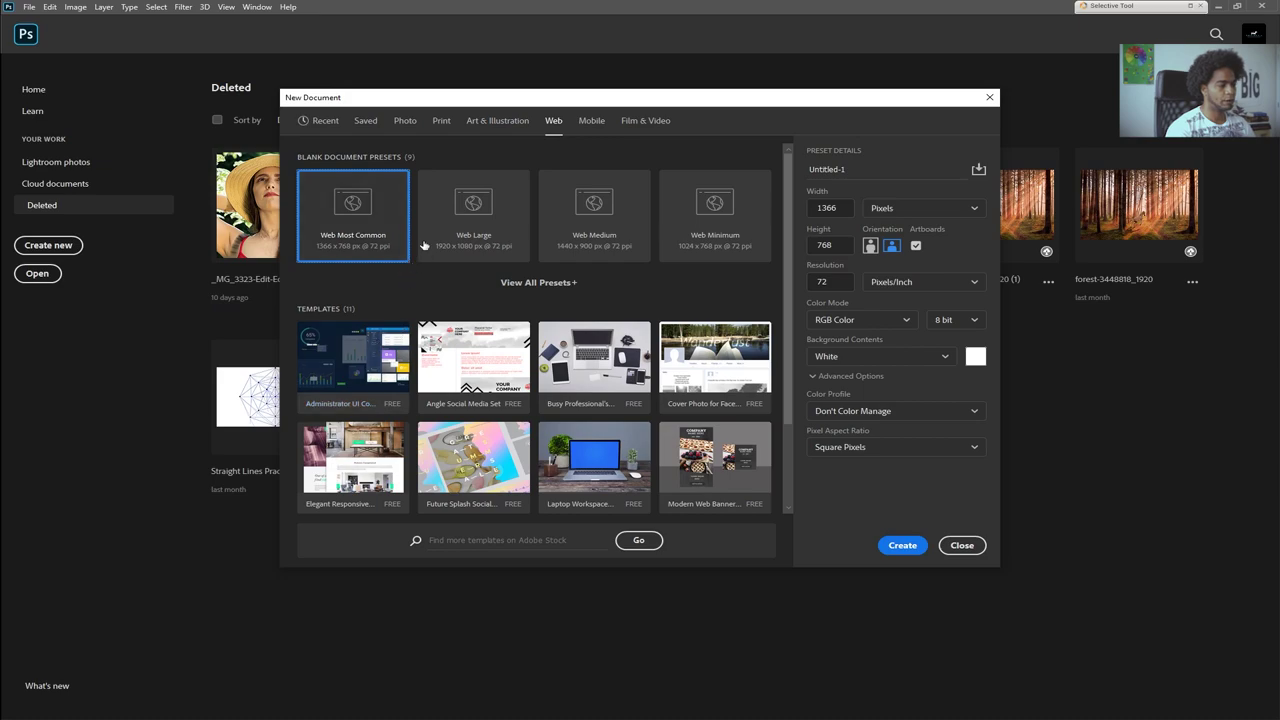
left_click(591, 121)
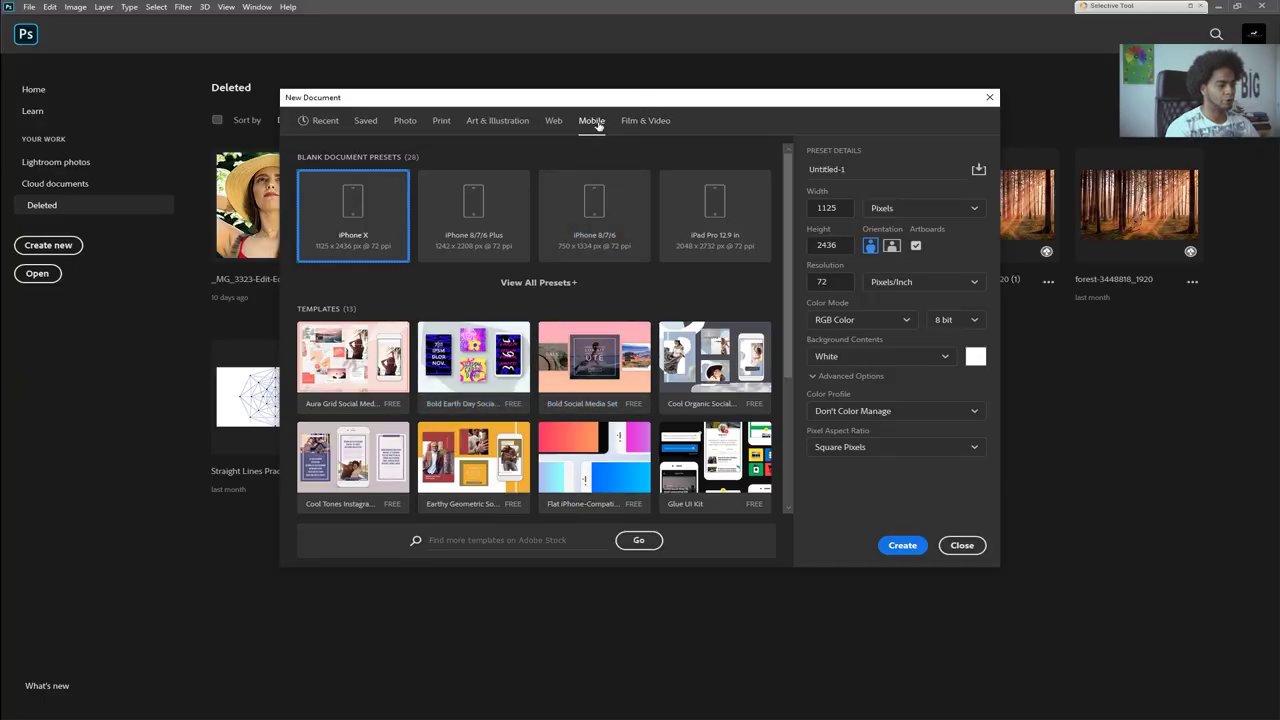
- Show Film & Video presets and rename the Untitled-1 document to 'whatever'
left_click(650, 121)
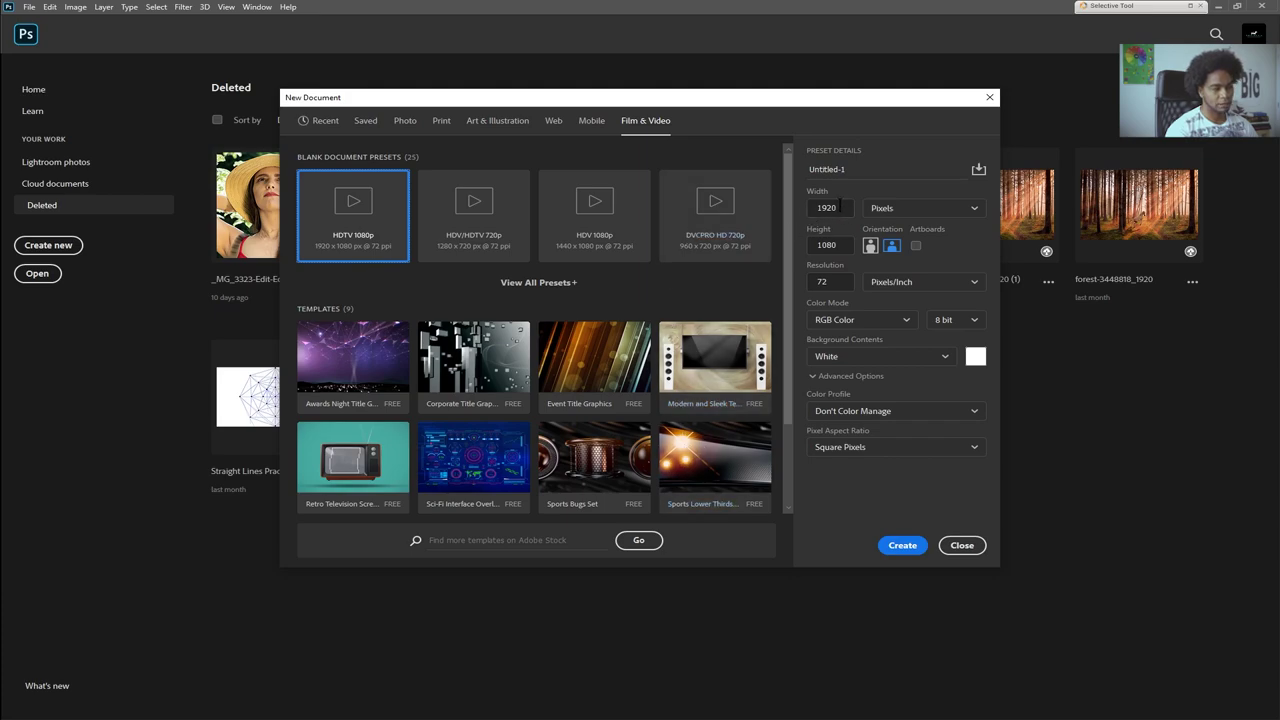
left_click(866, 172)
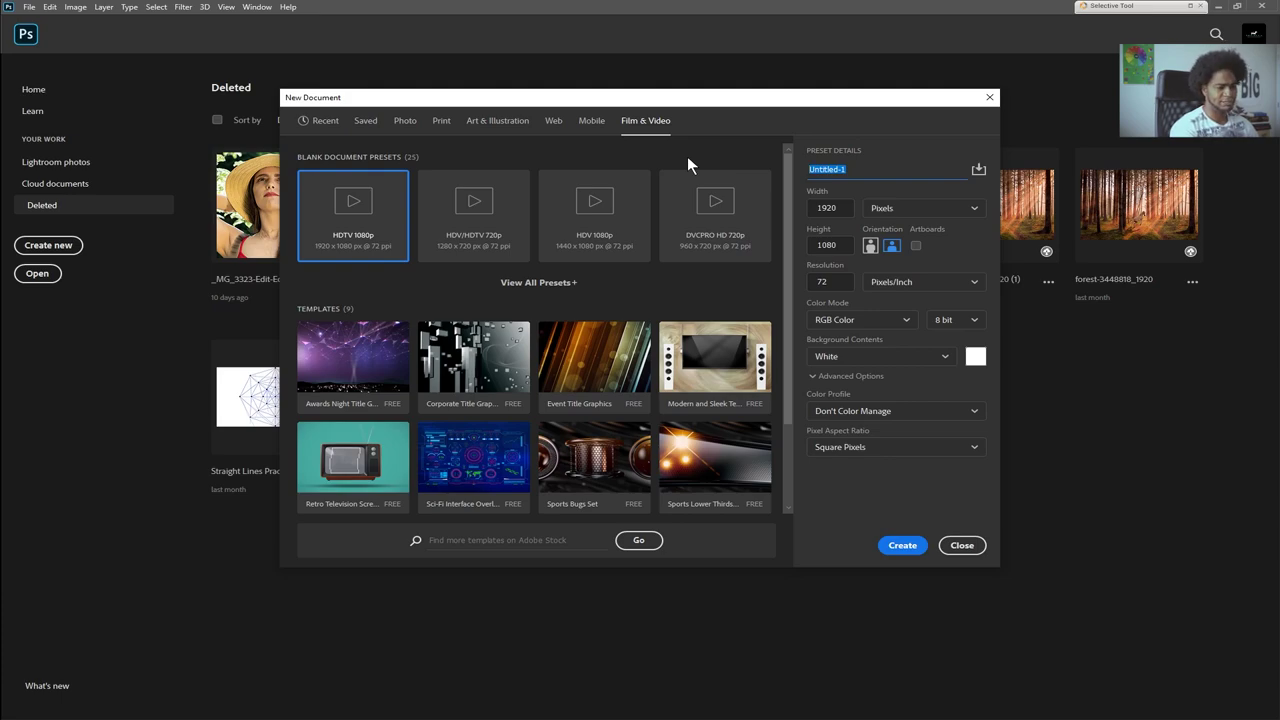
type("whatever")
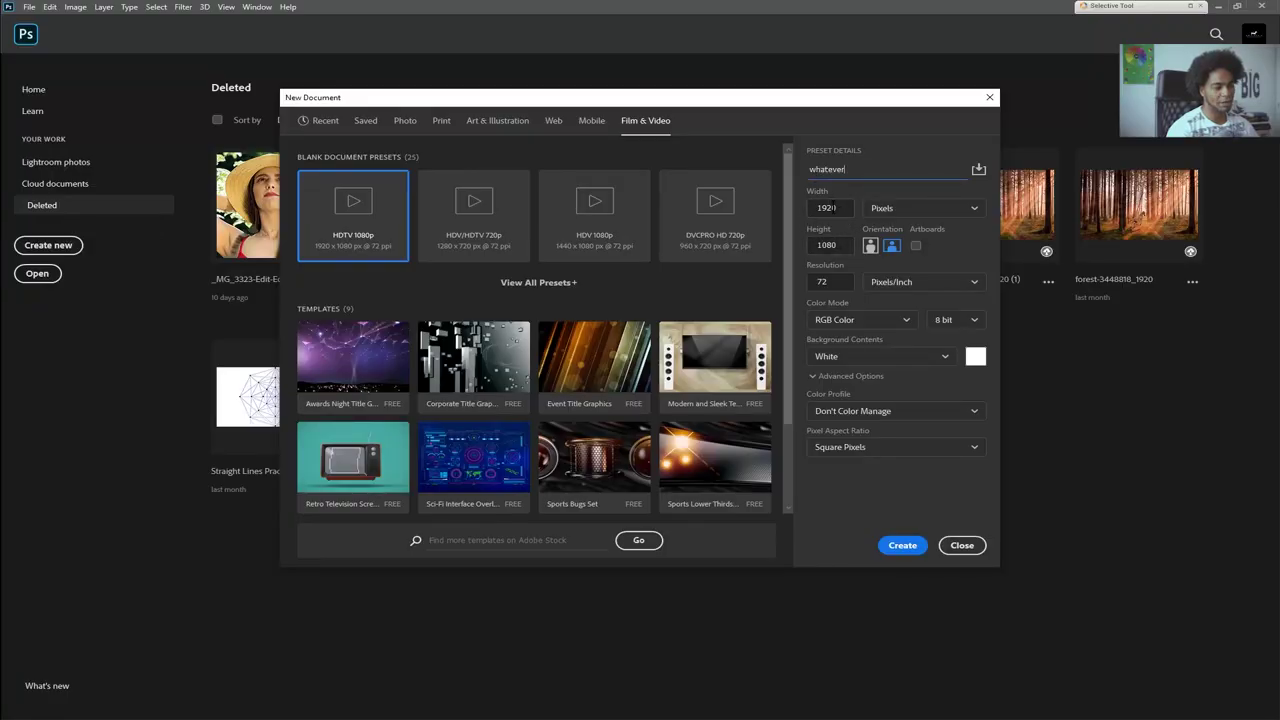
- Keep Pixels, 8 bit and RGB Color, pick HDV/HDTV 720p, and create the 1280×720 'whatever' document
key("Tab")
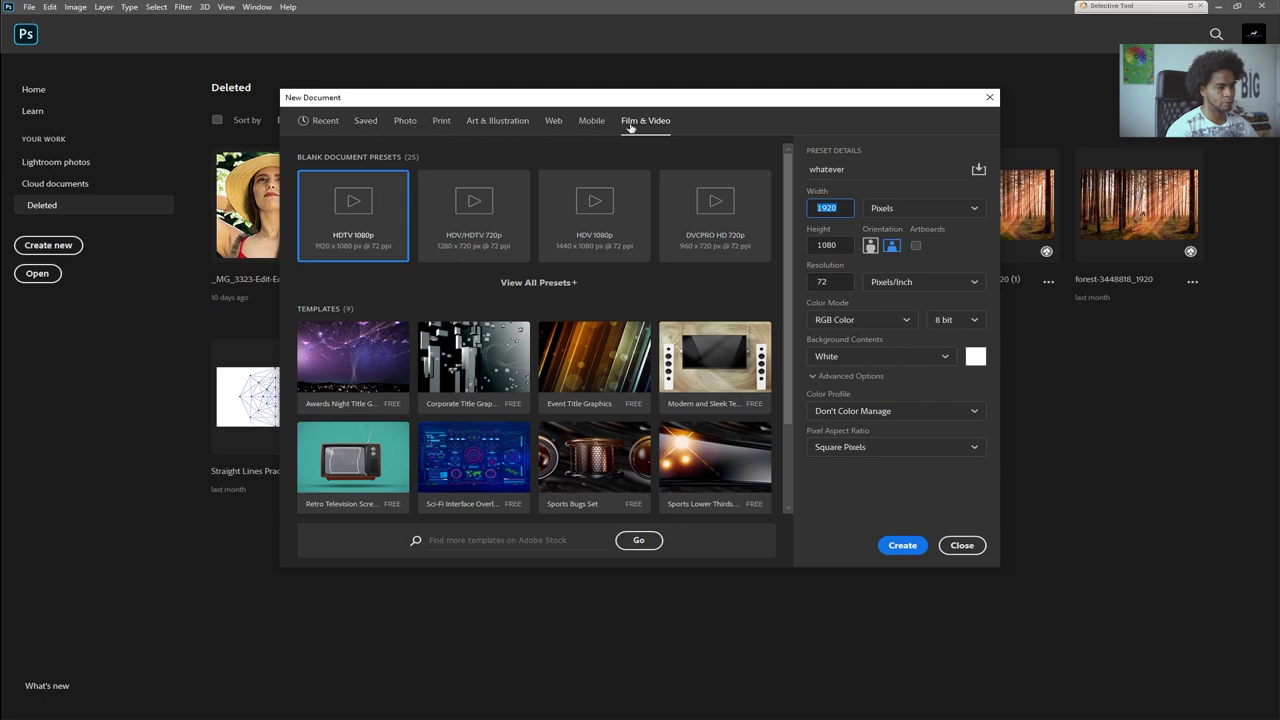
left_click(960, 213)
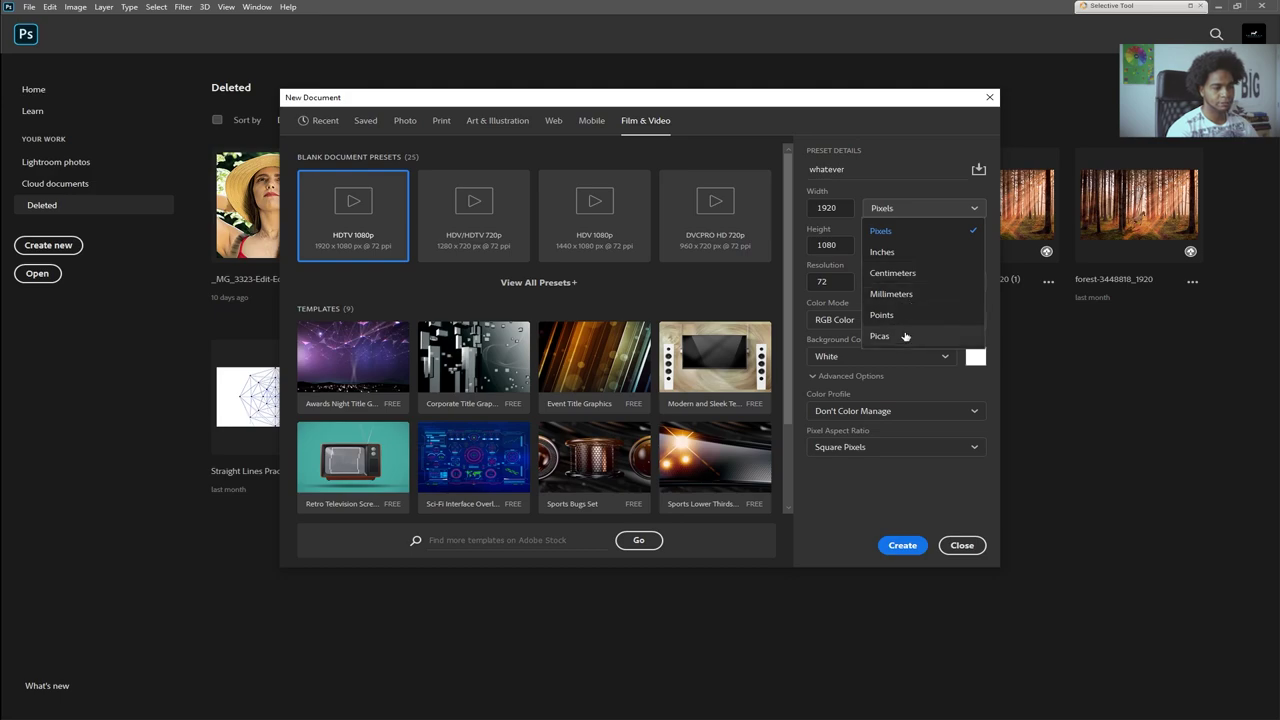
left_click(930, 231)
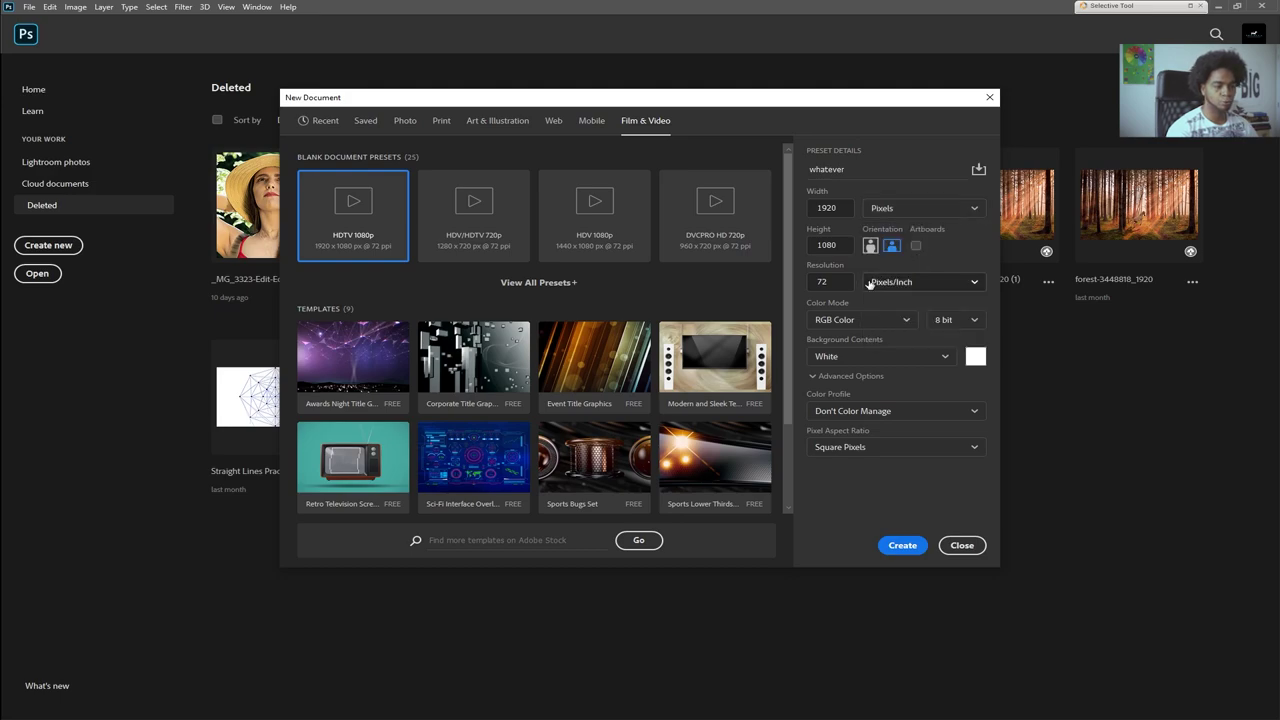
left_click(983, 319)
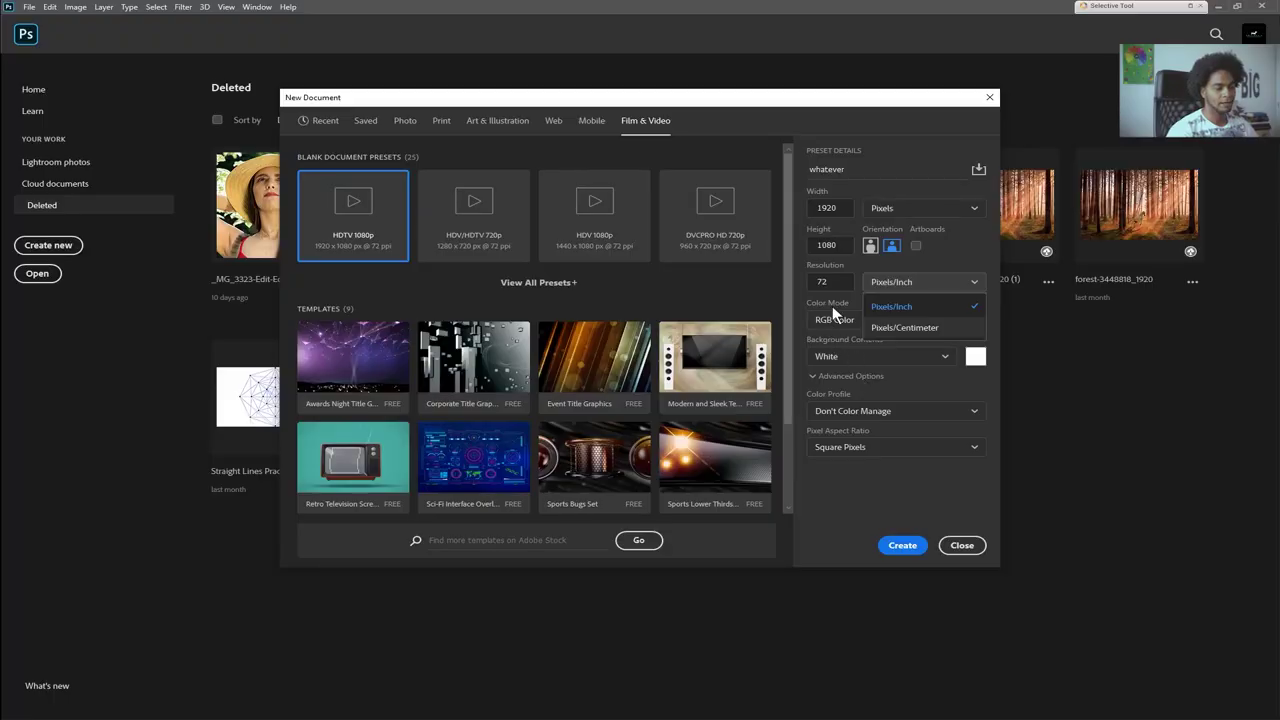
left_click(900, 283)
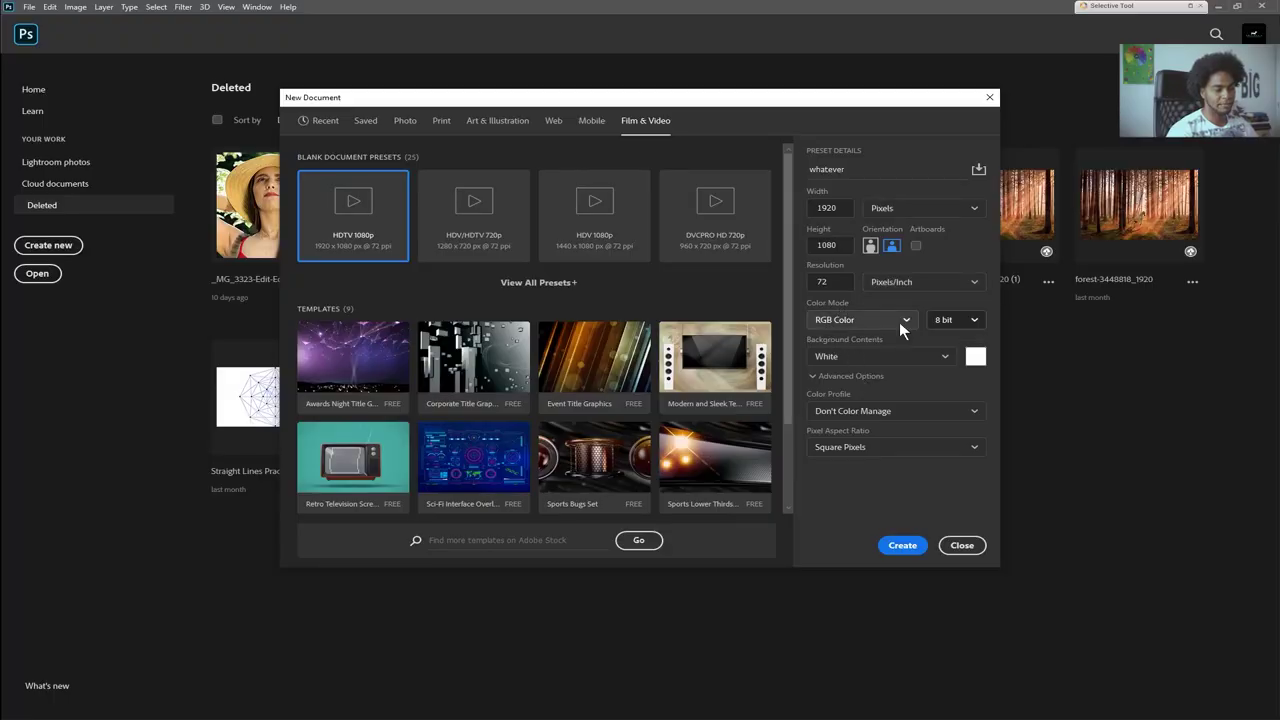
left_click(903, 322)
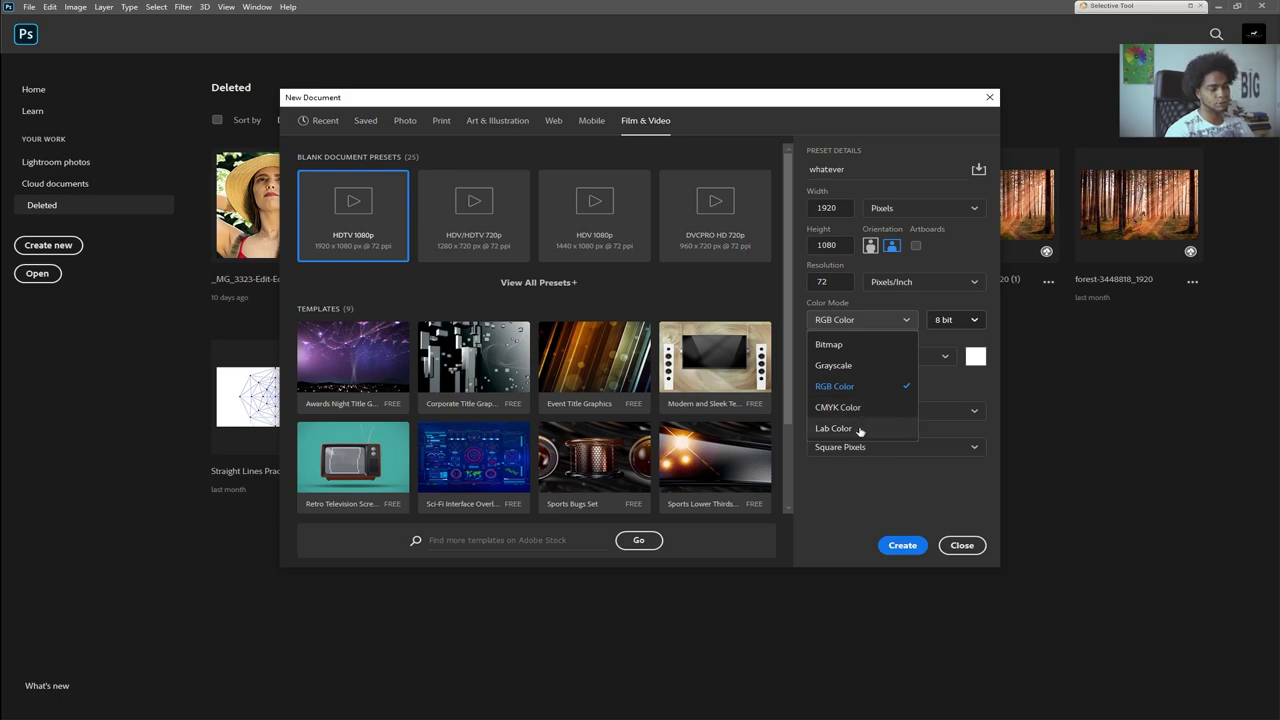
left_click(904, 321)
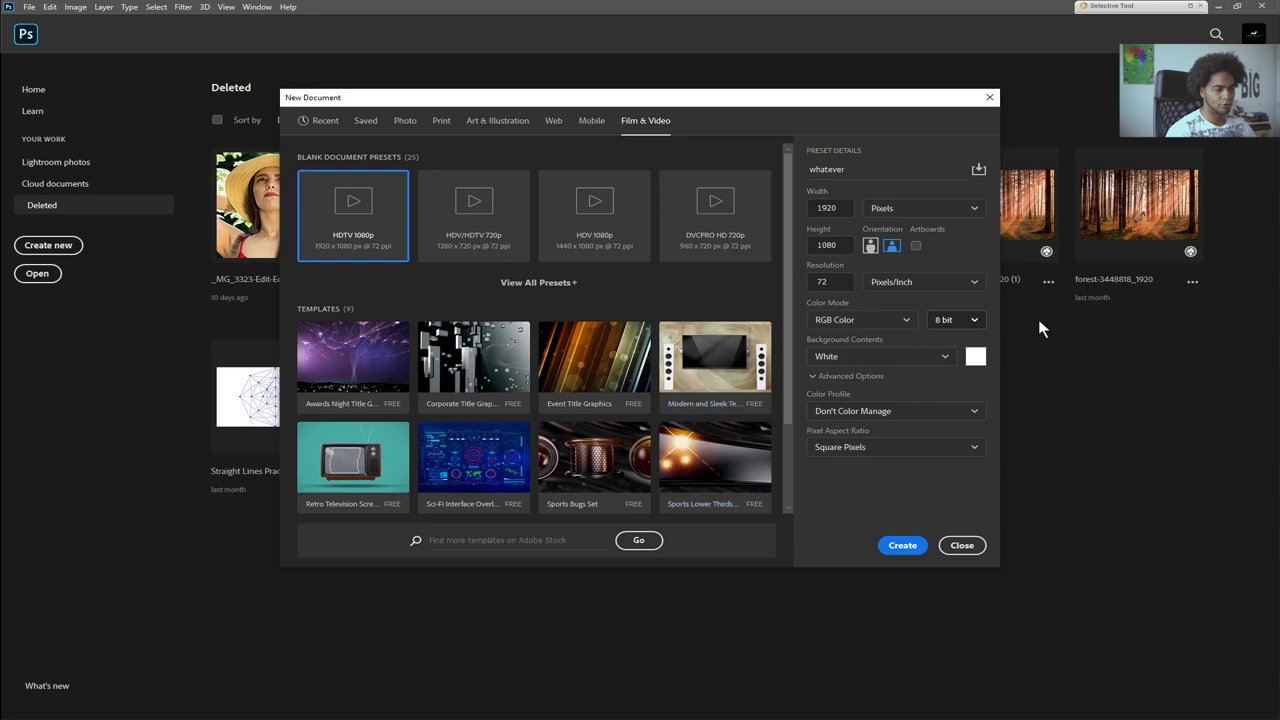
left_click(488, 244)
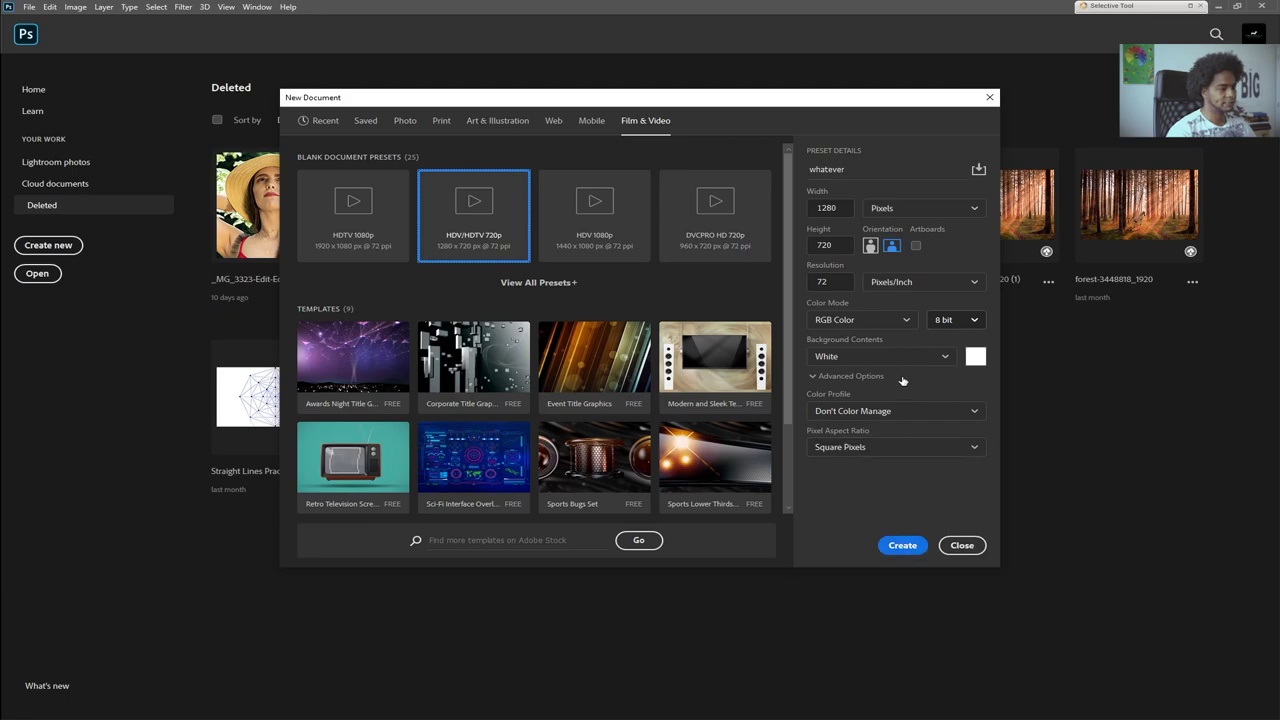
left_click(905, 545)
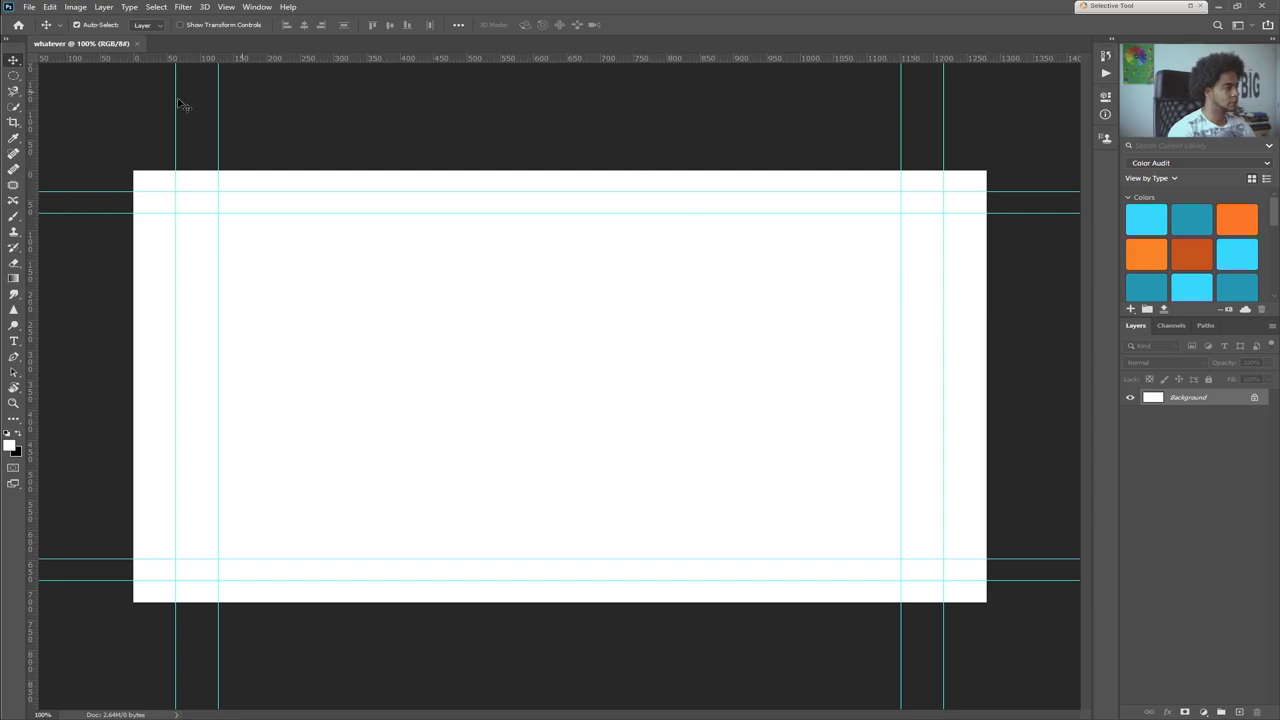
left_click(138, 44)
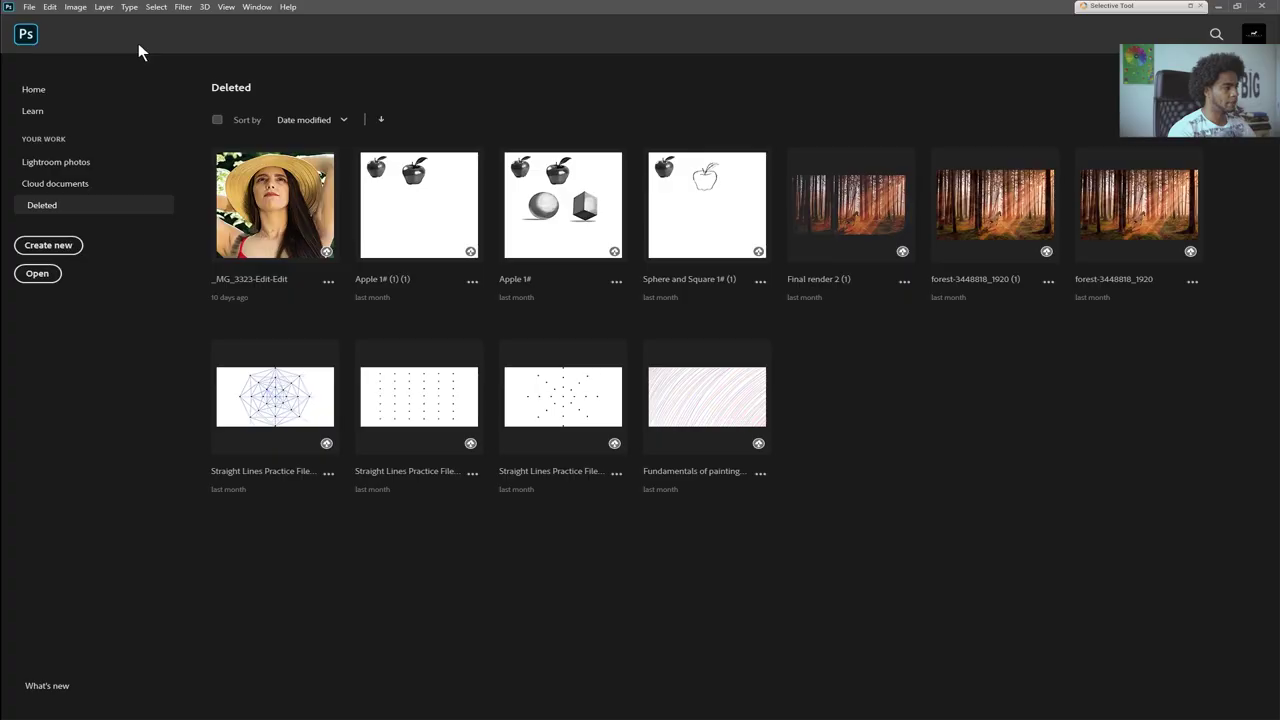
- Open the zebra savanna photo from Desktop > Healing Brush tools > content aware move
left_click(40, 274)
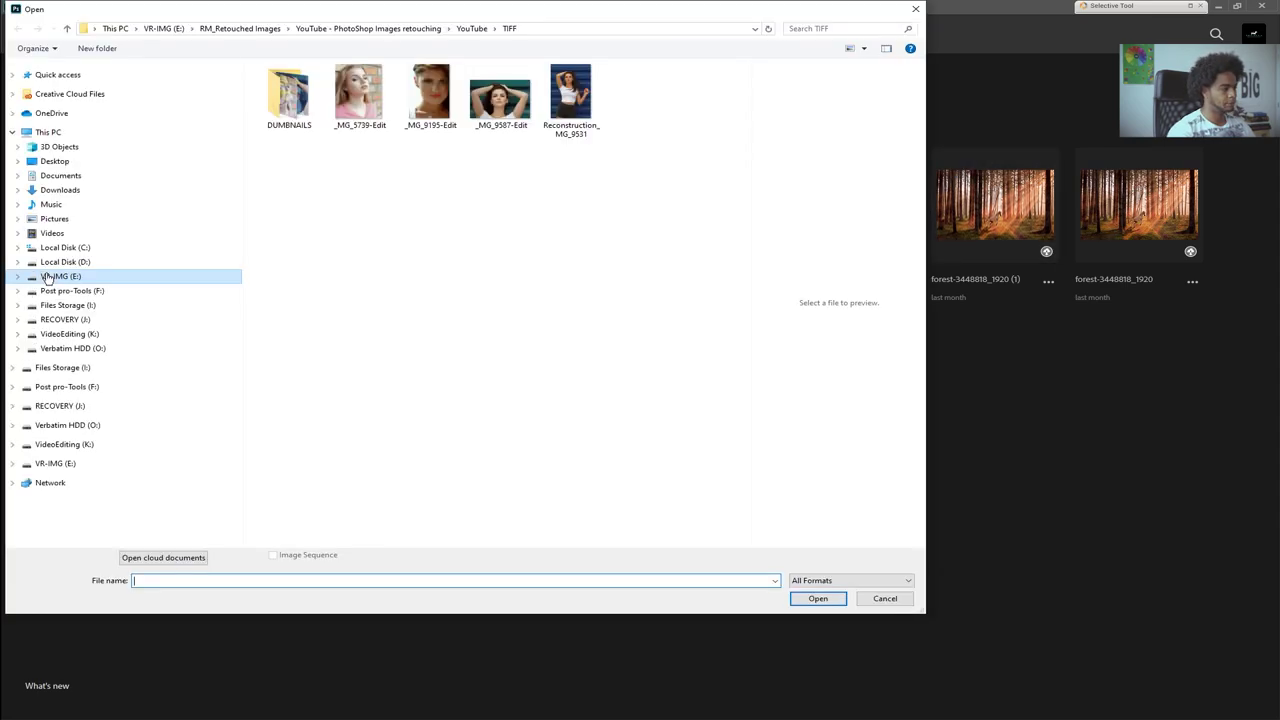
left_click(78, 134)
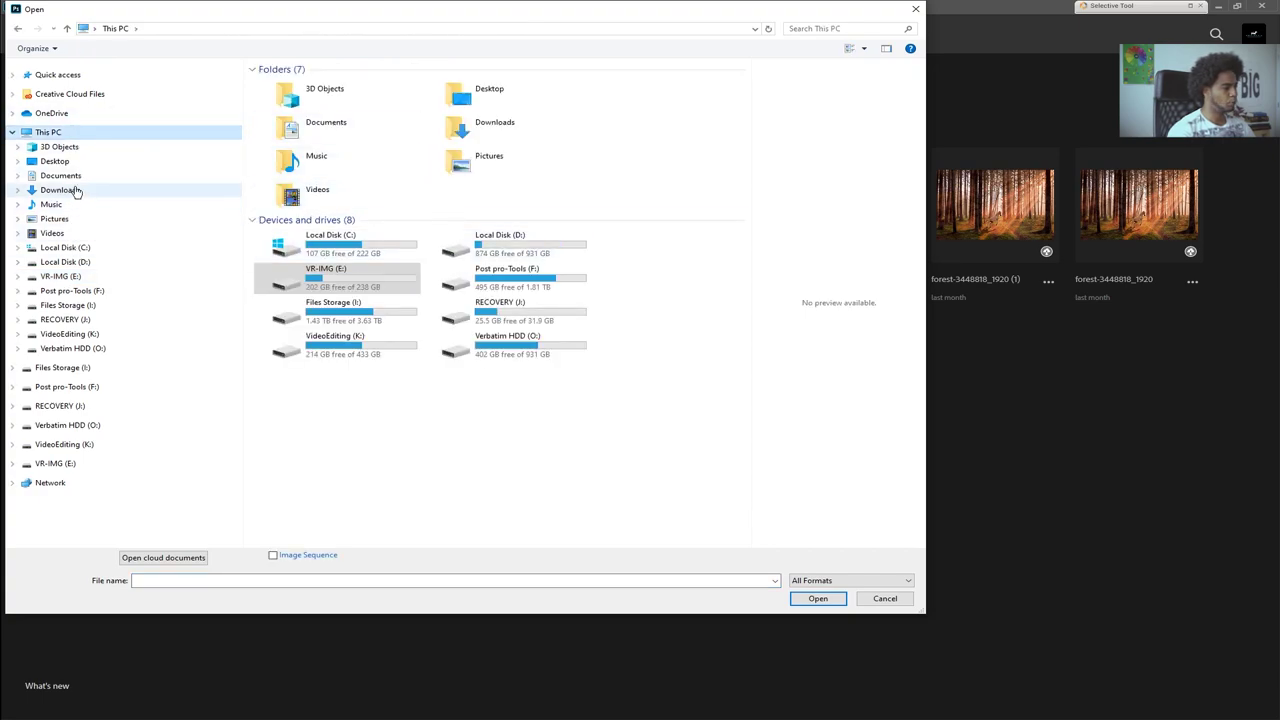
left_click(55, 161)
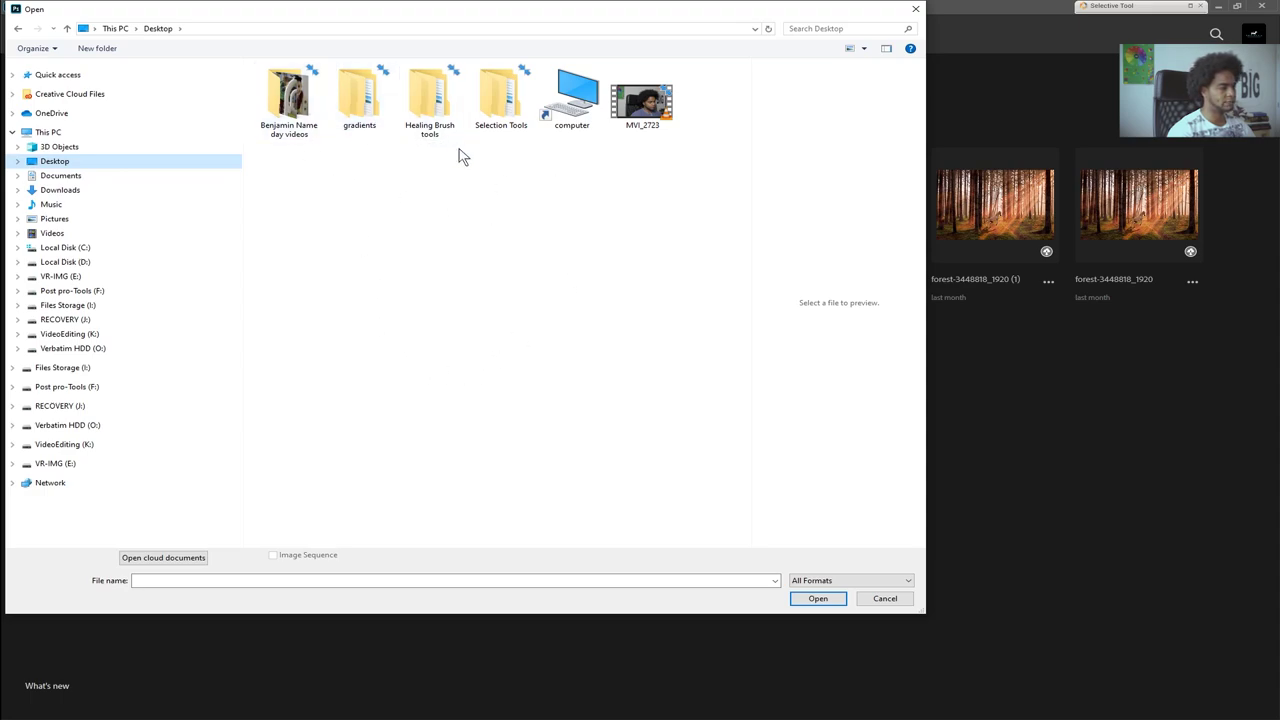
double_click(352, 108)
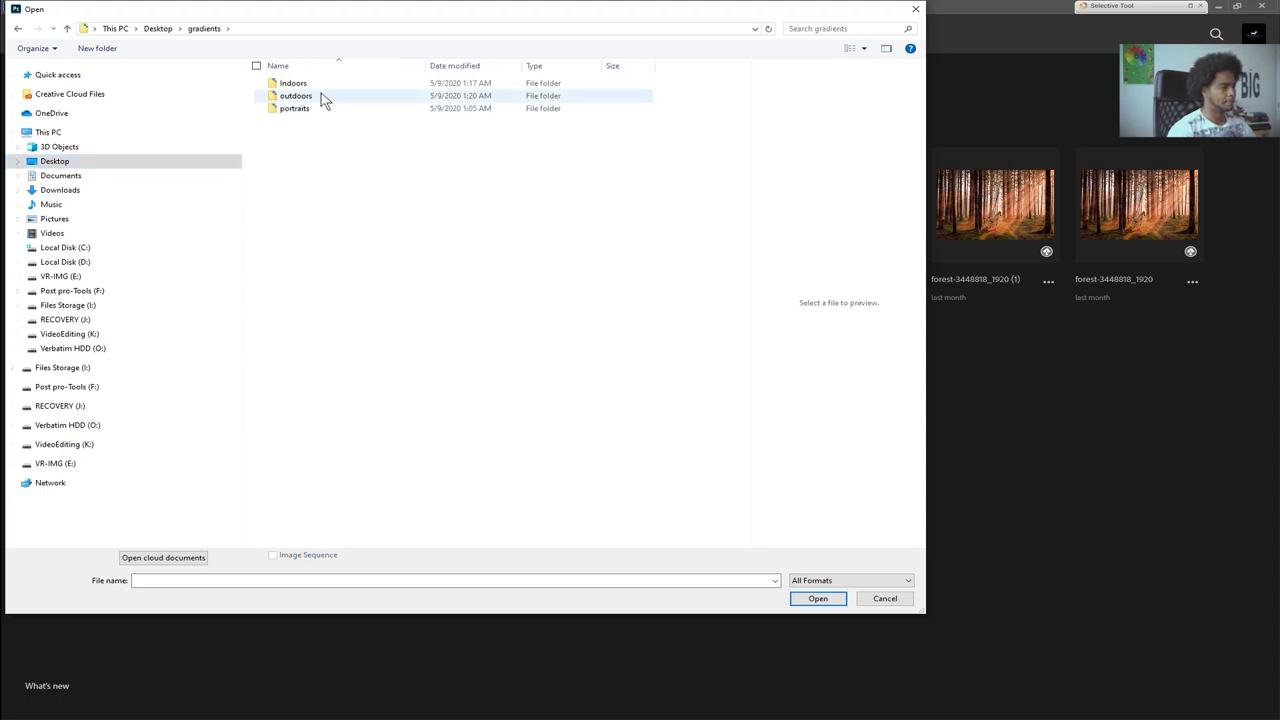
left_click(17, 28)
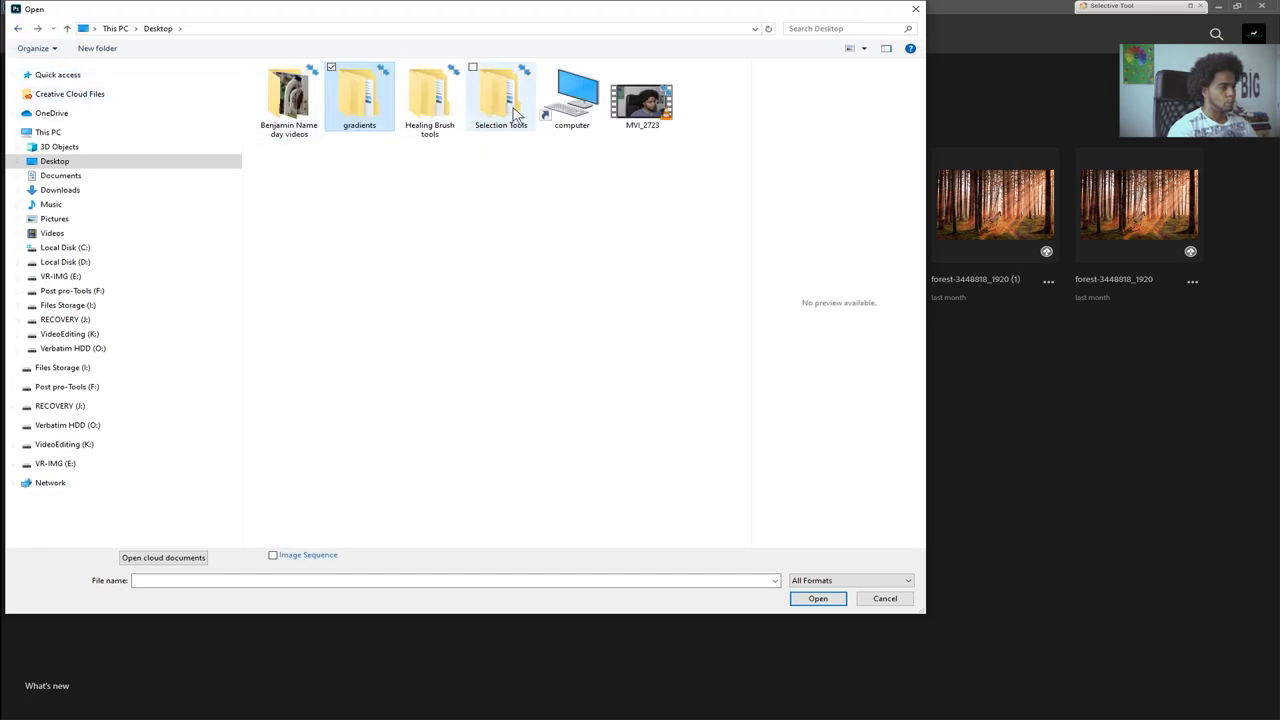
double_click(484, 126)
left_click(18, 29)
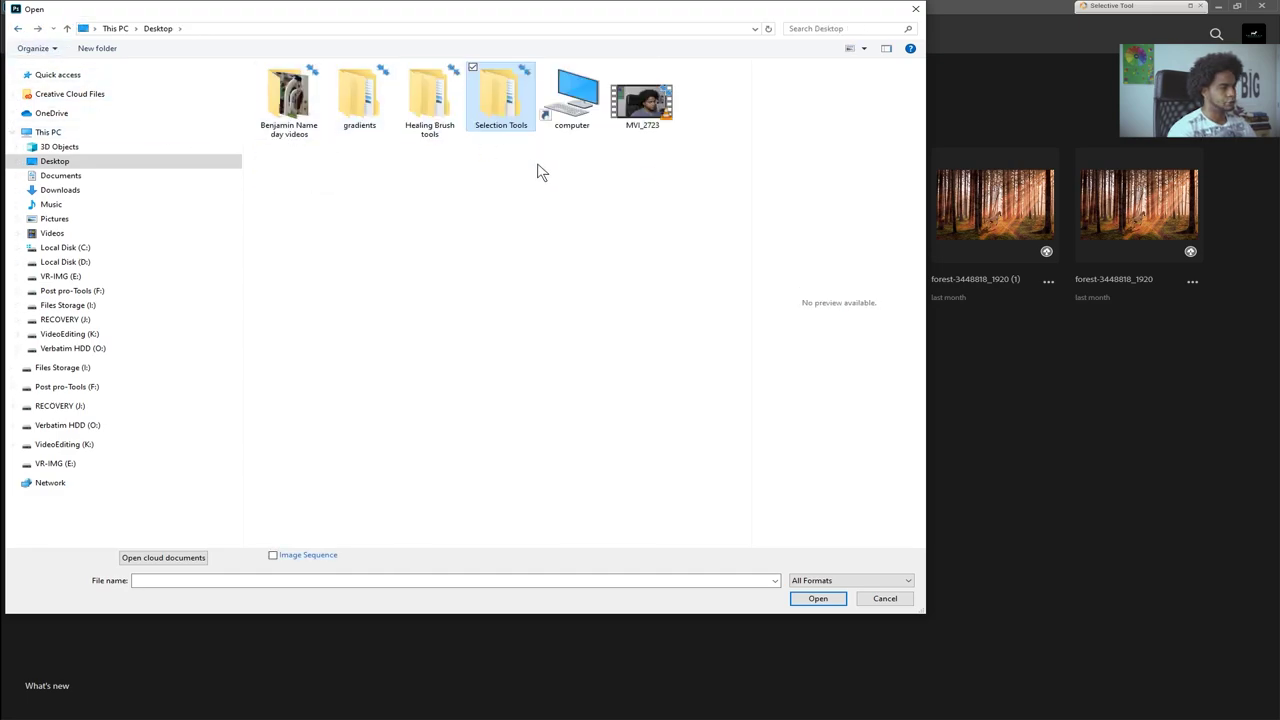
double_click(440, 112)
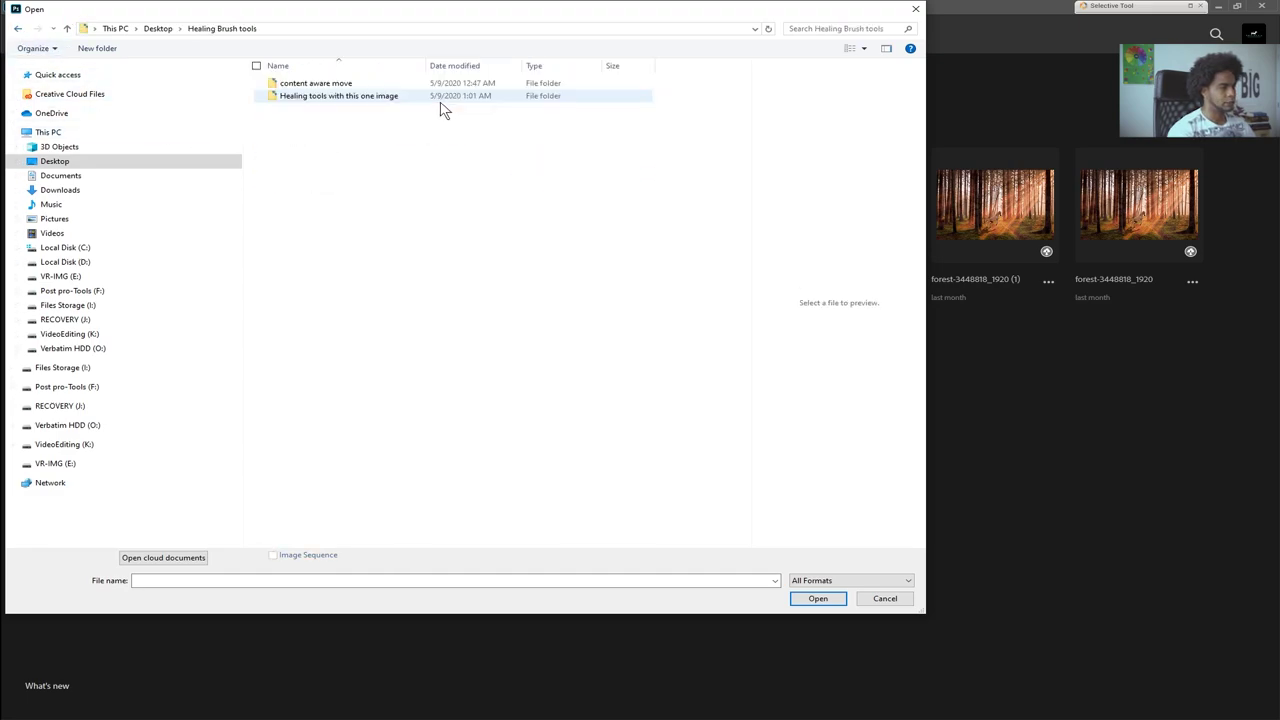
double_click(345, 85)
left_click(376, 116)
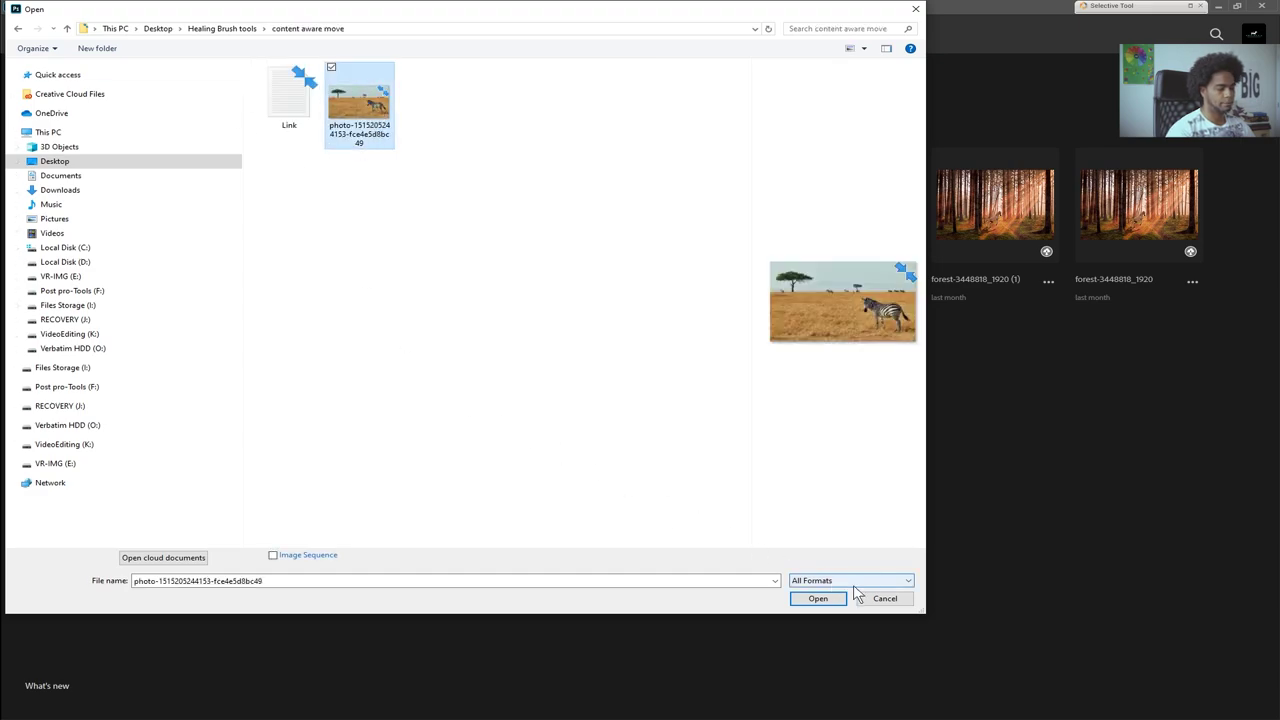
left_click(822, 598)
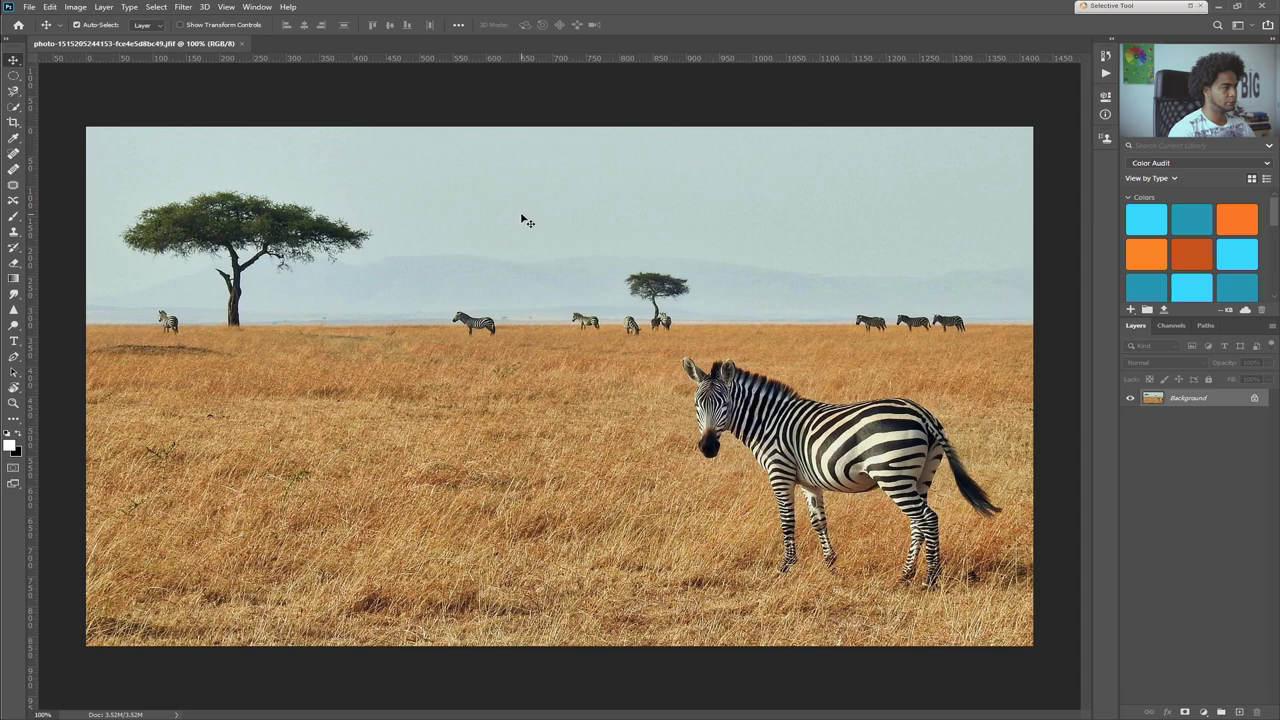
left_click_drag(205, 44, 298, 87)
left_click_drag(157, 124, 258, 125)
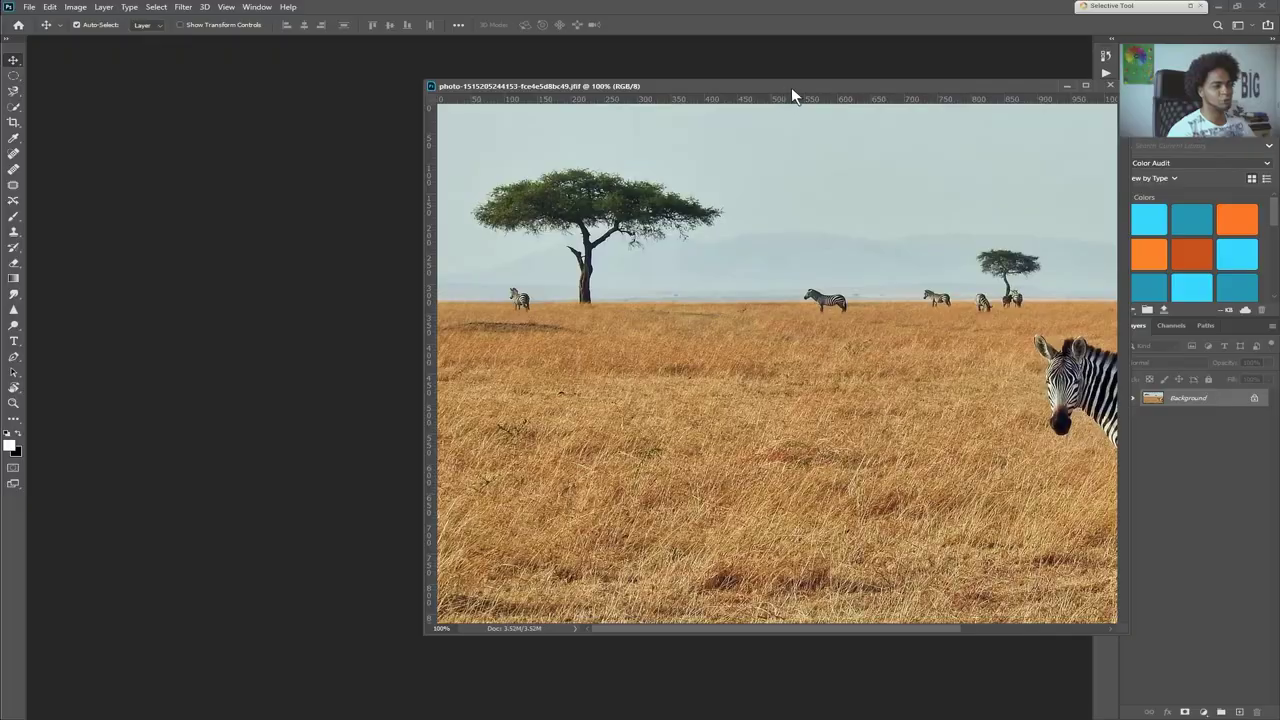
left_click_drag(791, 87, 440, 39)
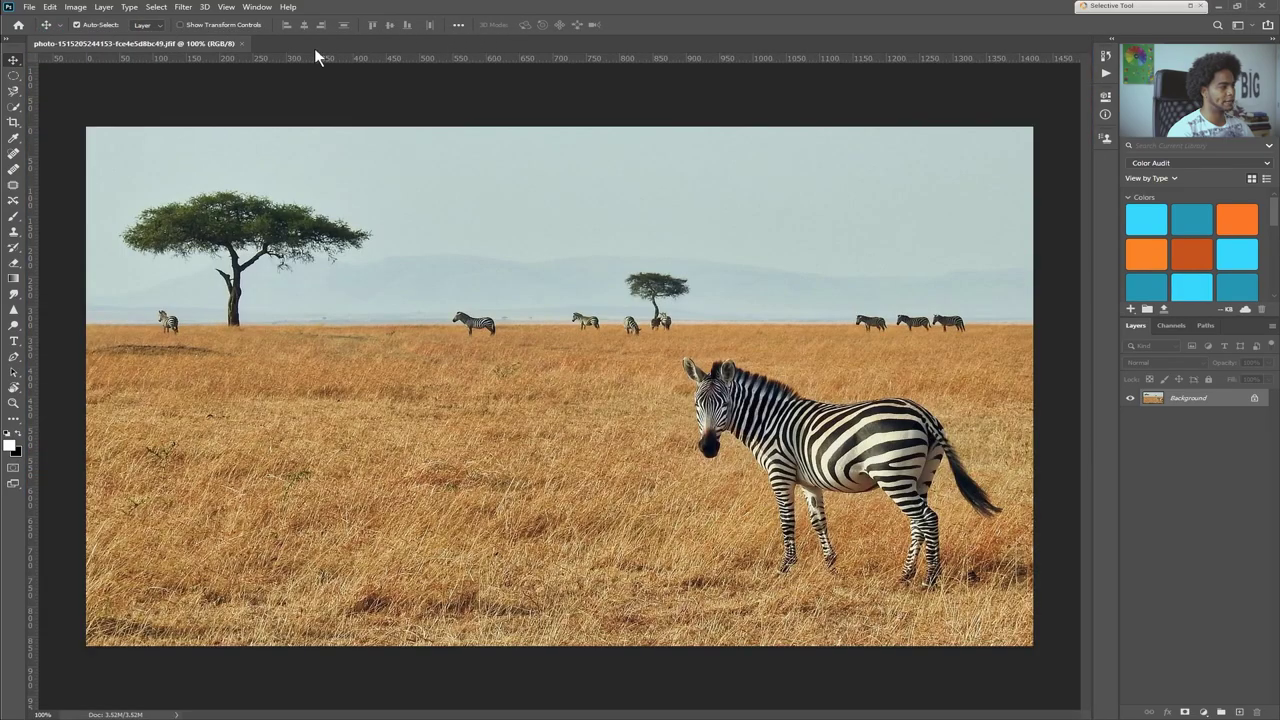
left_click_drag(191, 41, 260, 36)
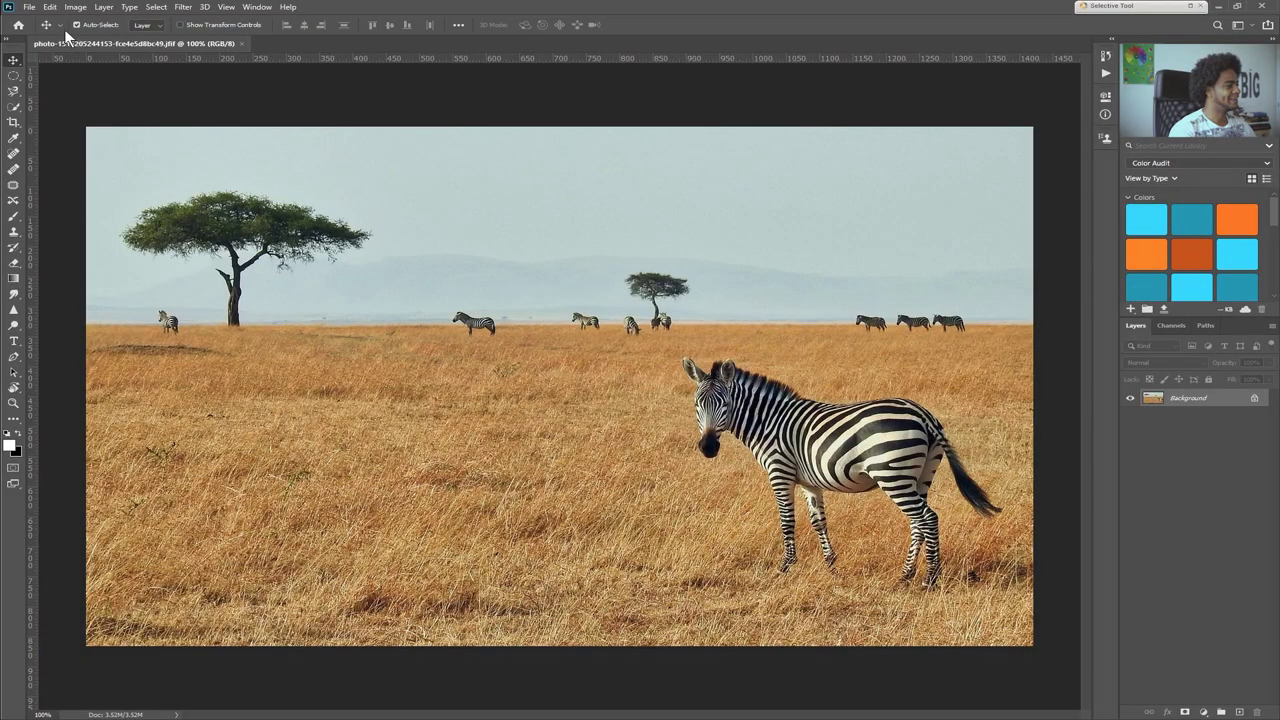
left_click(30, 7)
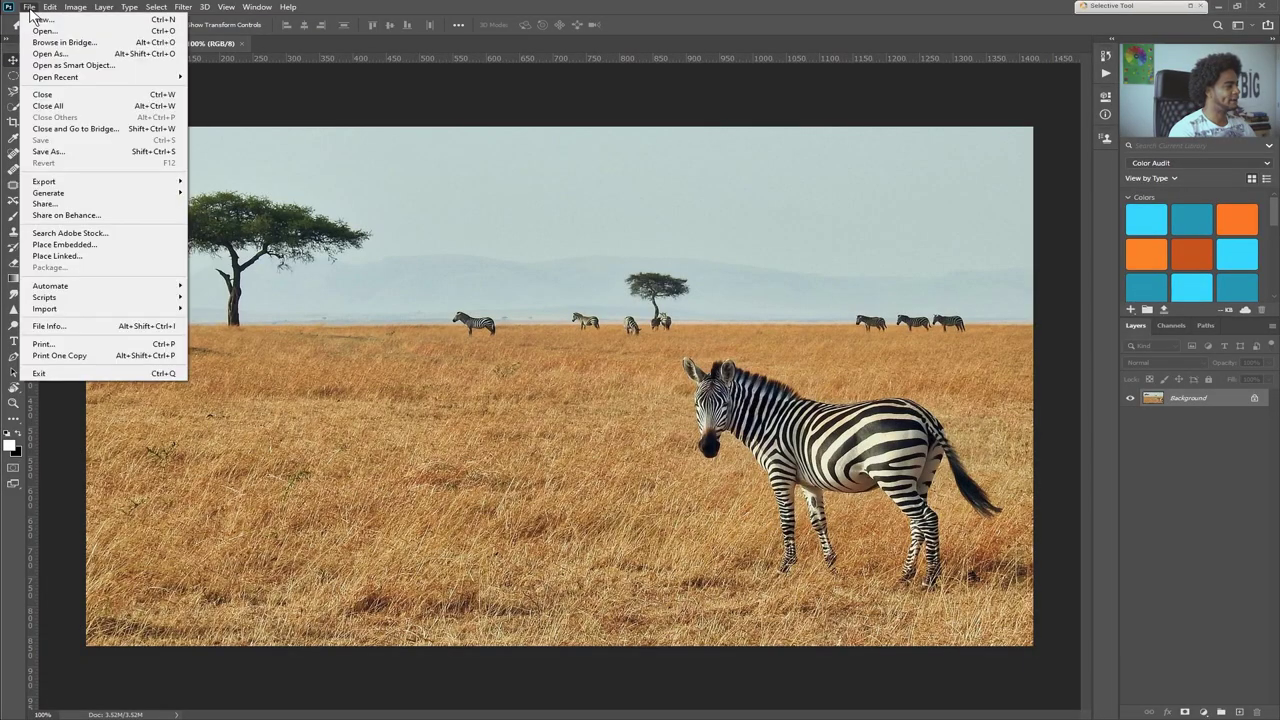
mouse_move(50, 8)
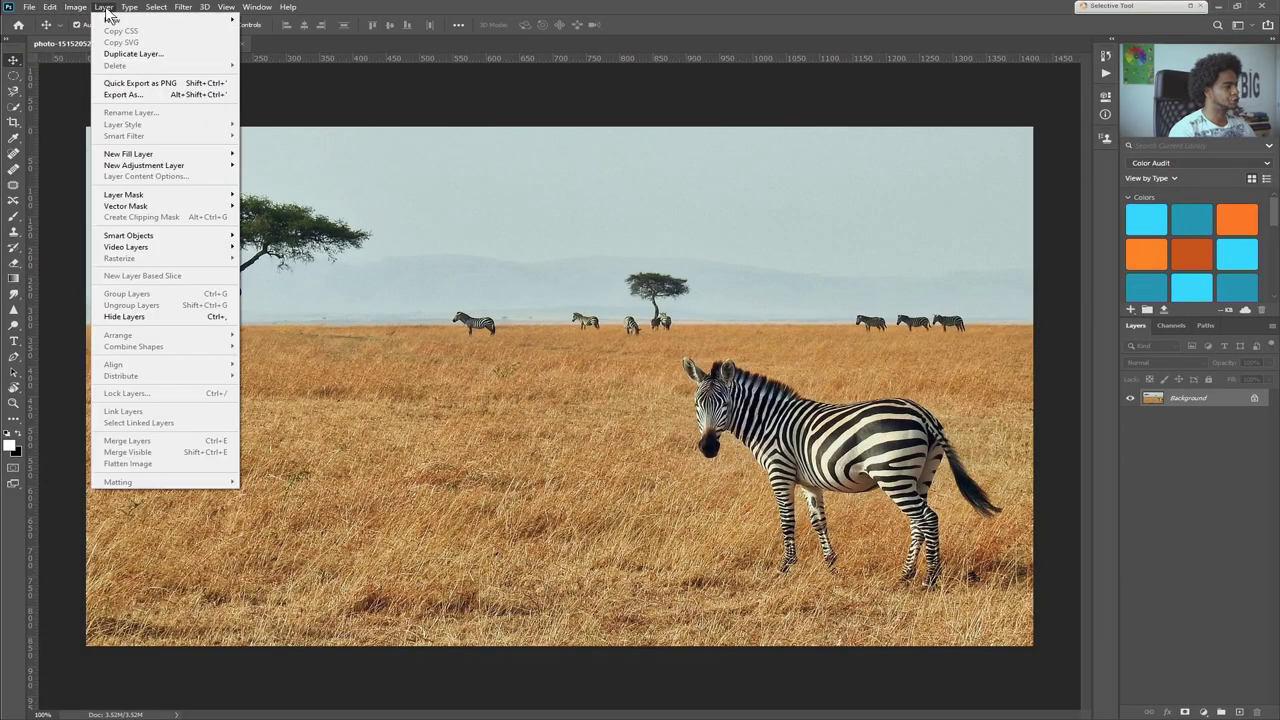
mouse_move(134, 14)
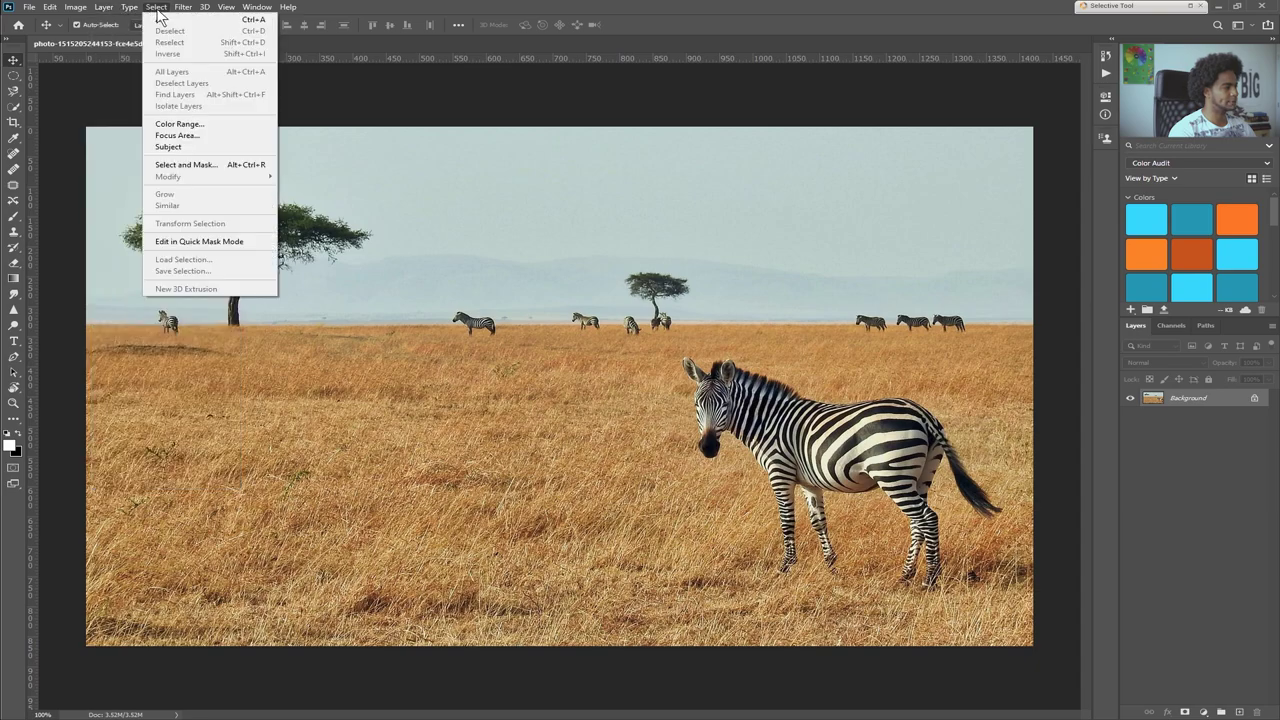
mouse_move(183, 14)
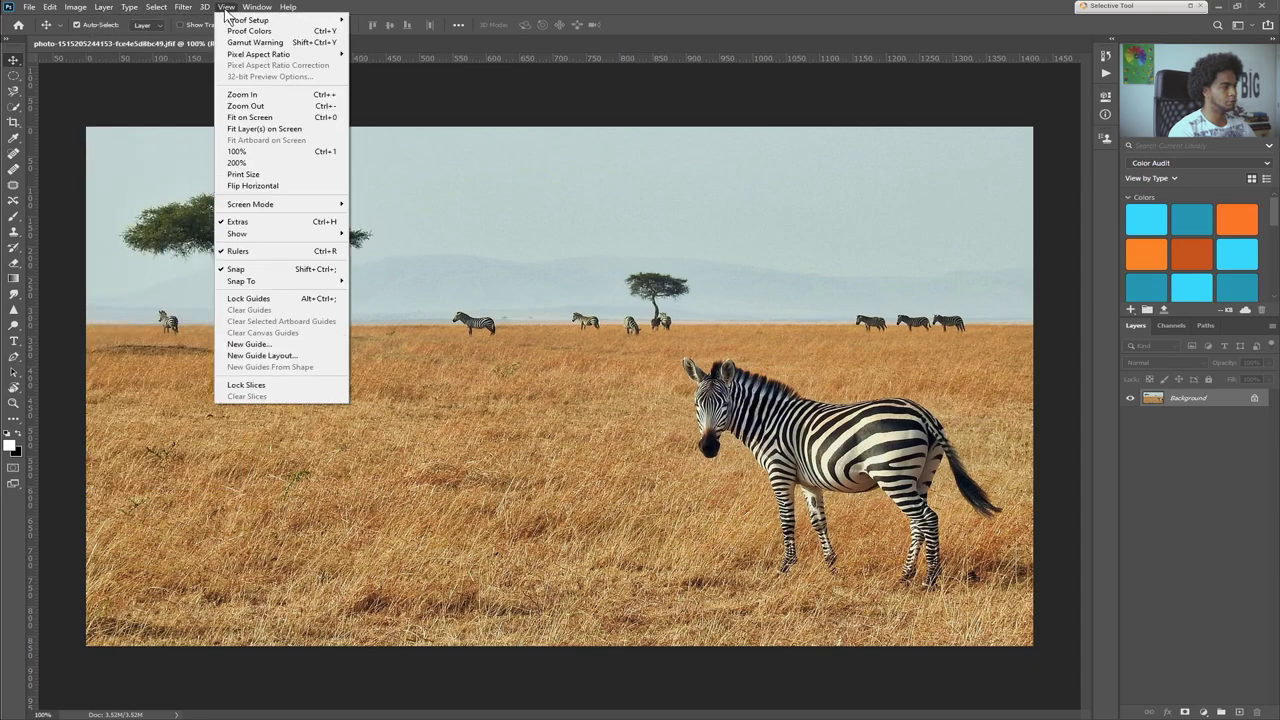
mouse_move(254, 13)
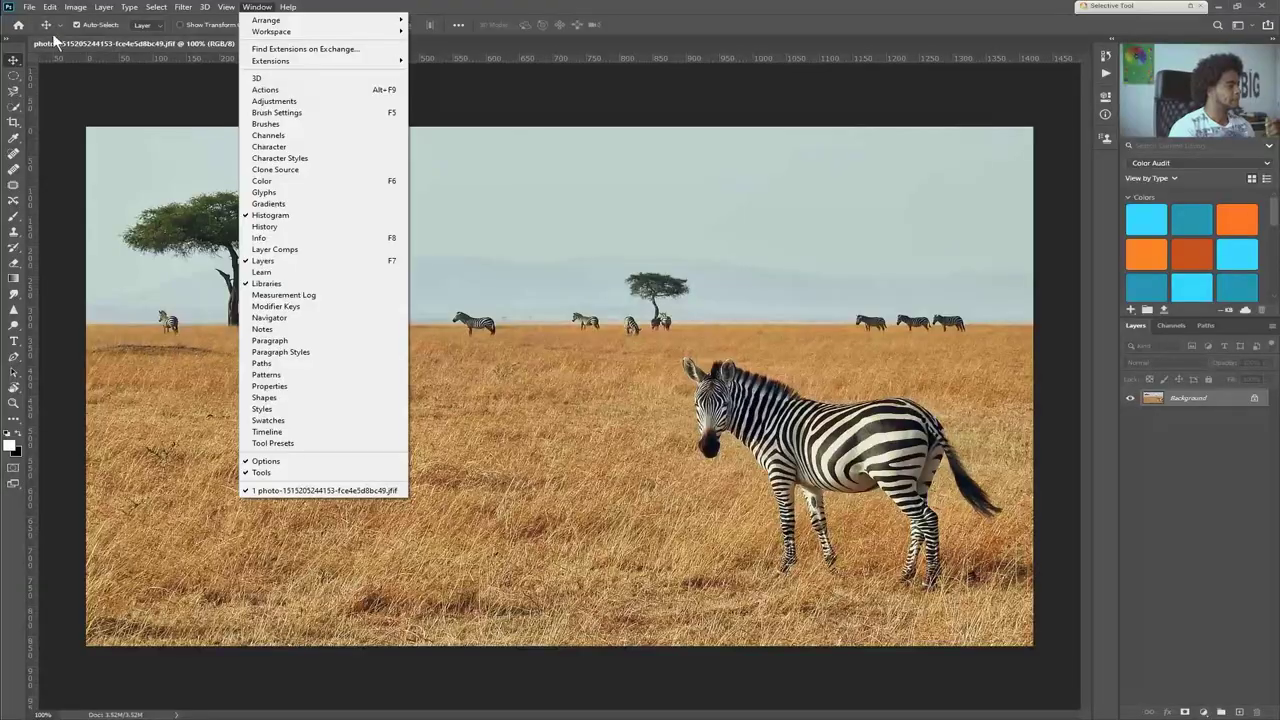
left_click(30, 7)
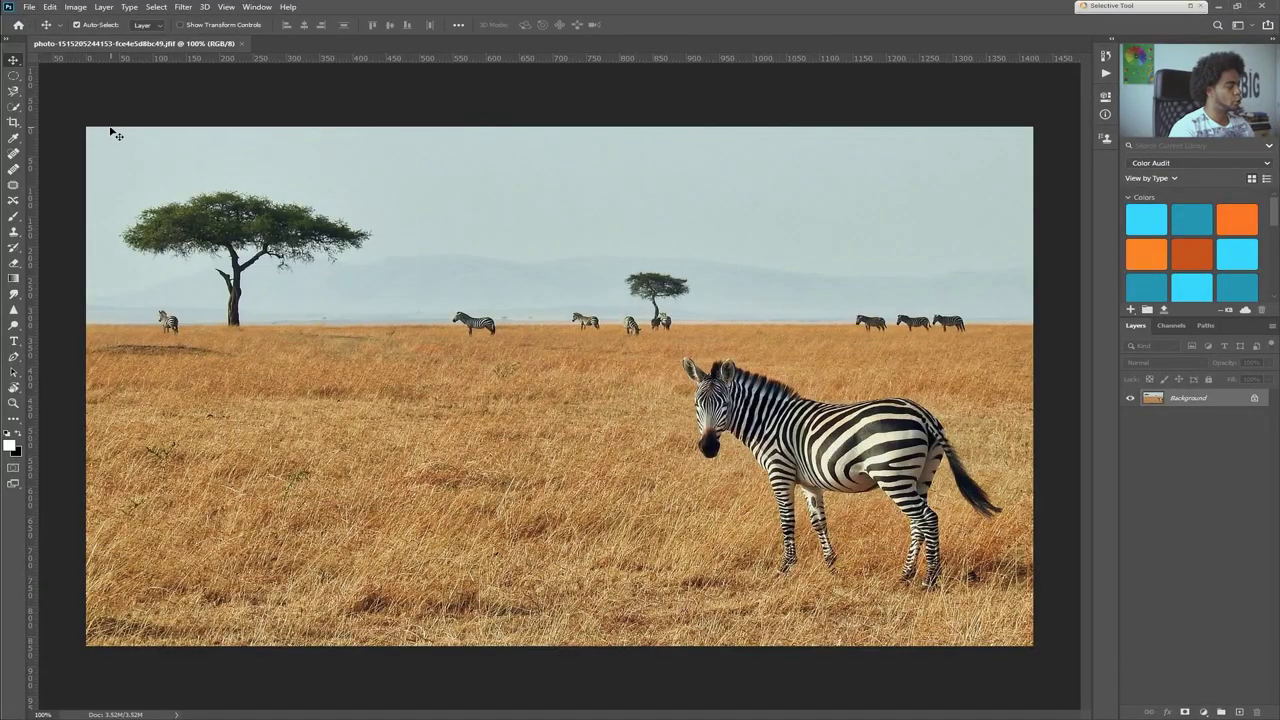
left_click(27, 9)
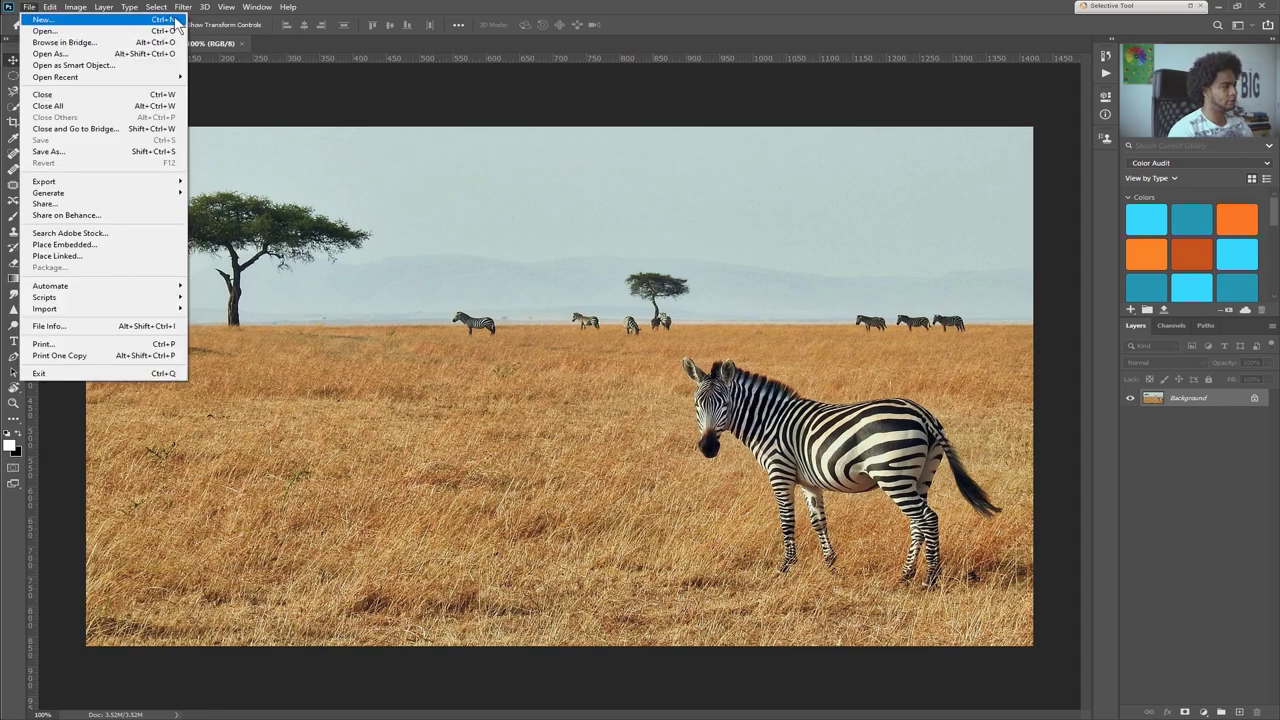
key("Escape")
left_click(27, 8)
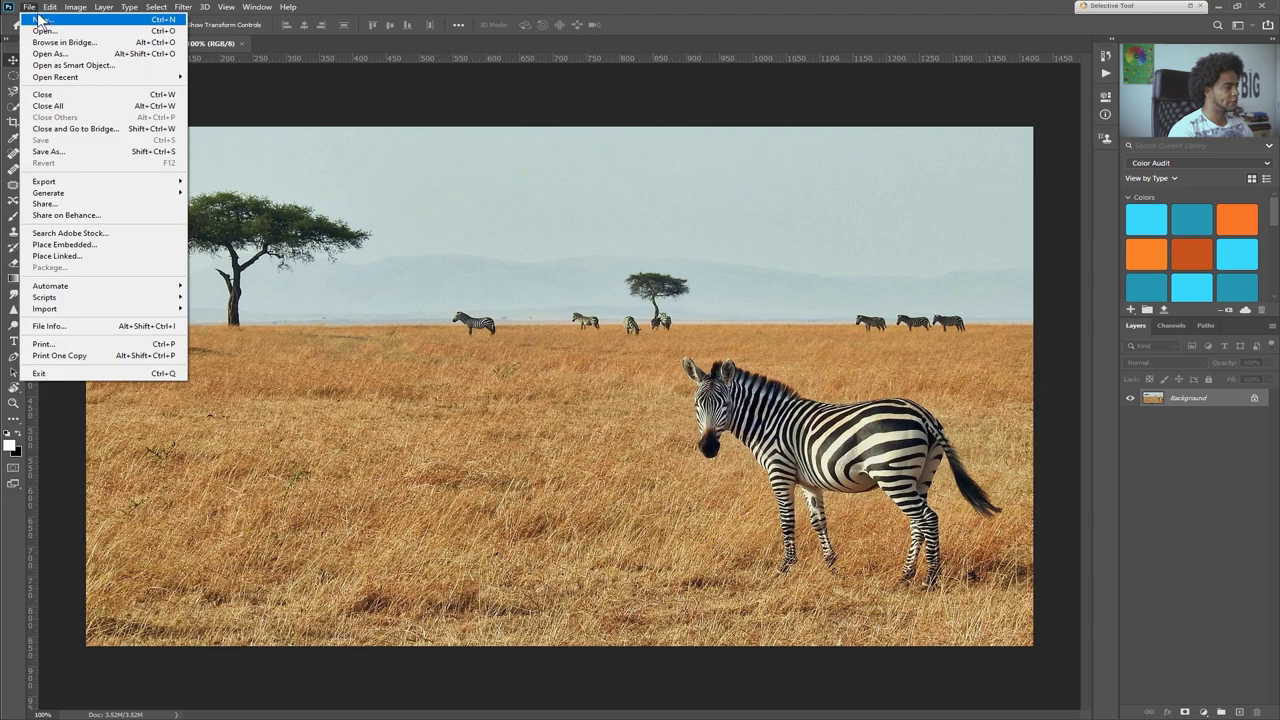
mouse_move(28, 8)
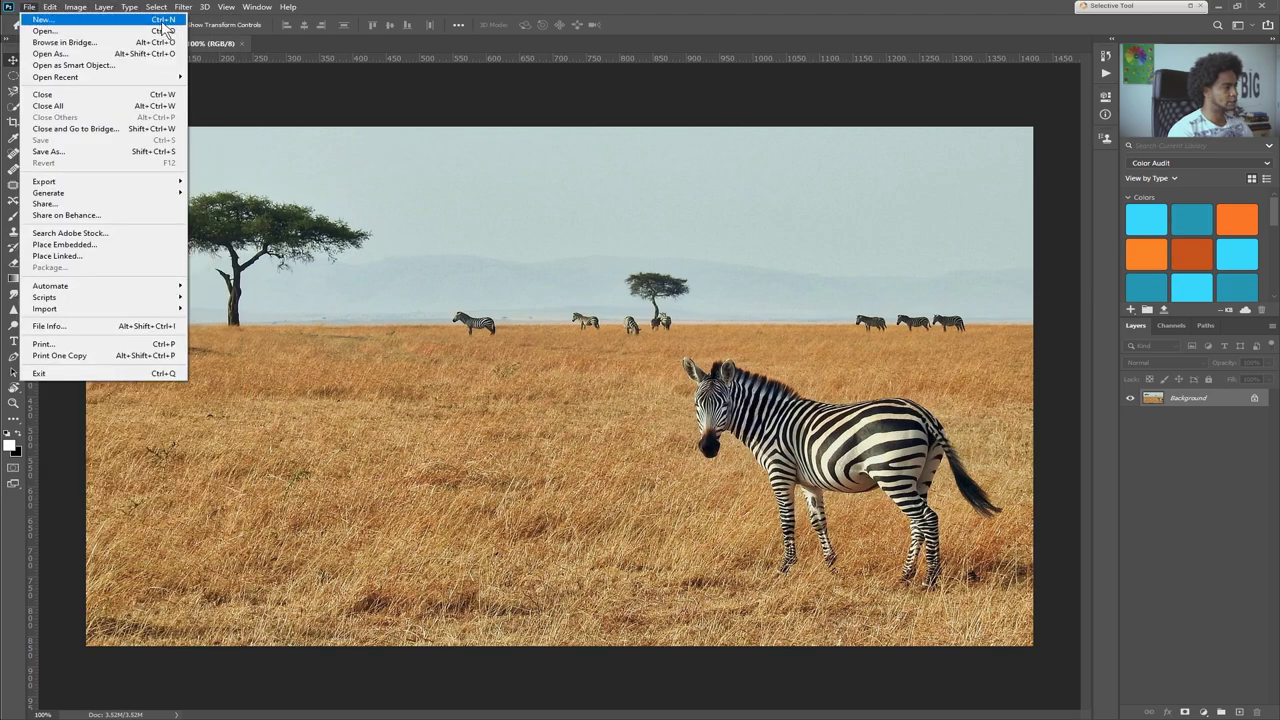
left_click(44, 20)
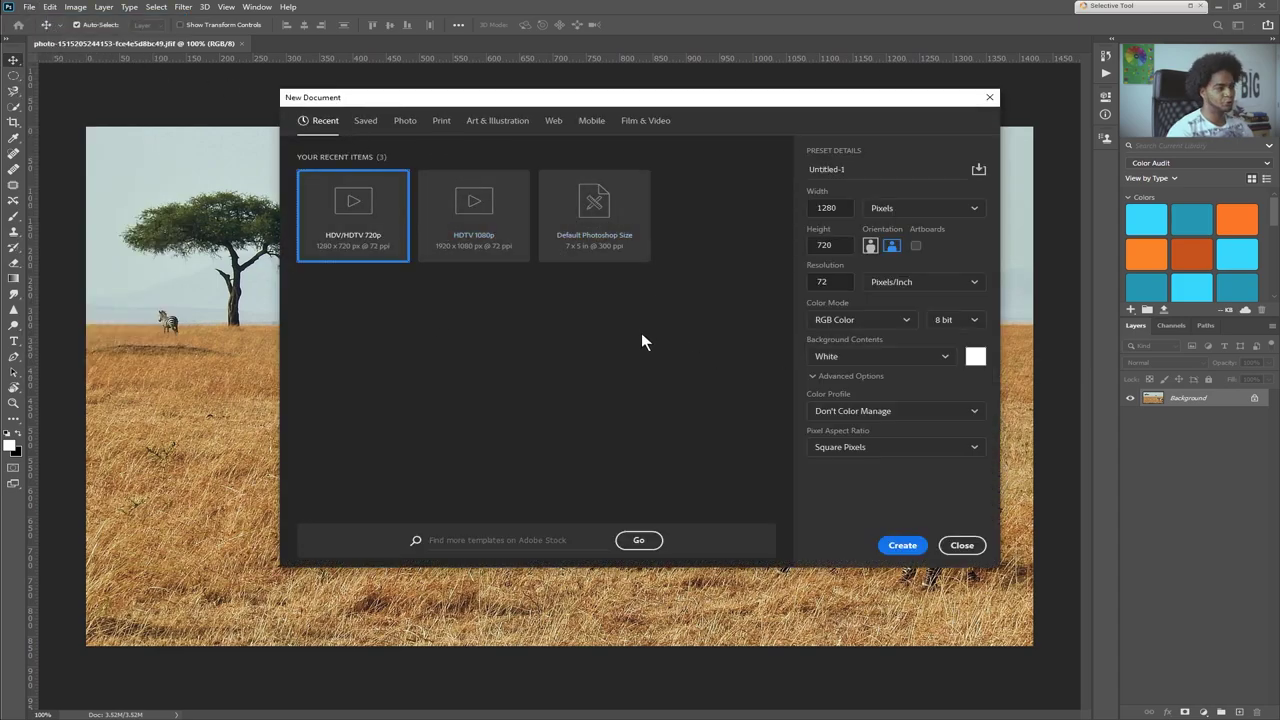
left_click(366, 122)
left_click(405, 122)
left_click(443, 124)
left_click(405, 122)
left_click(441, 122)
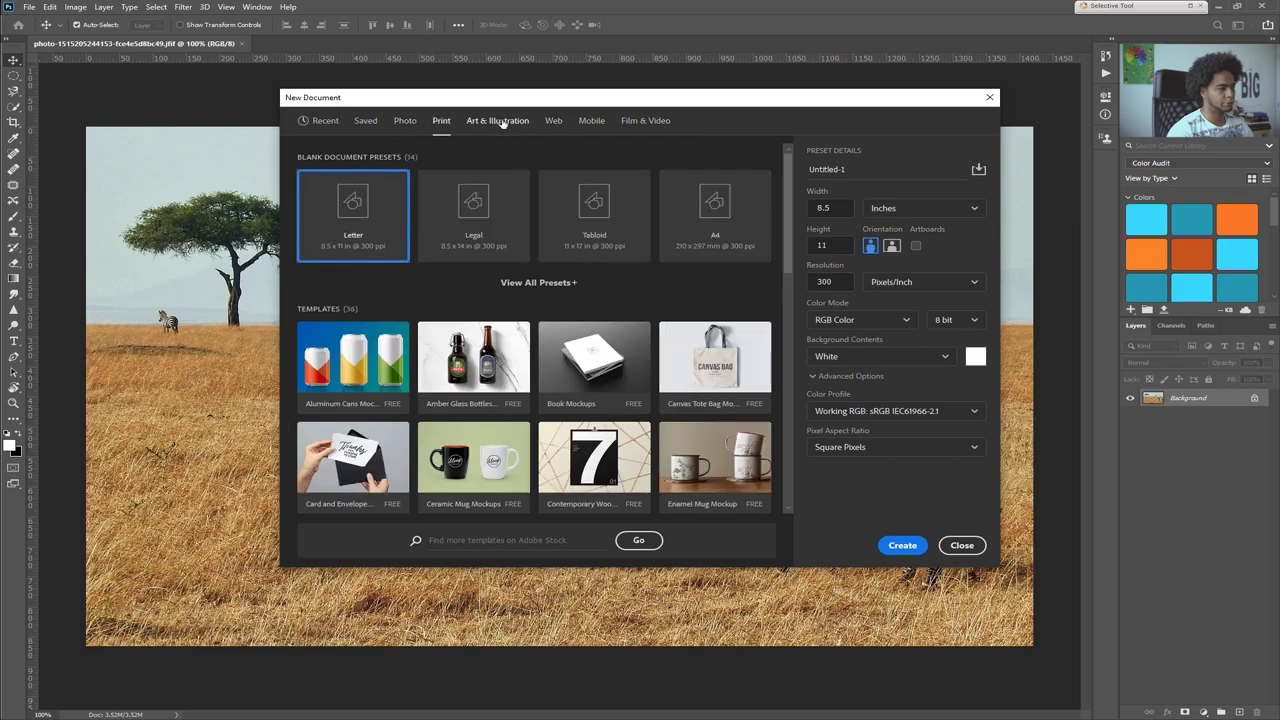
left_click(502, 122)
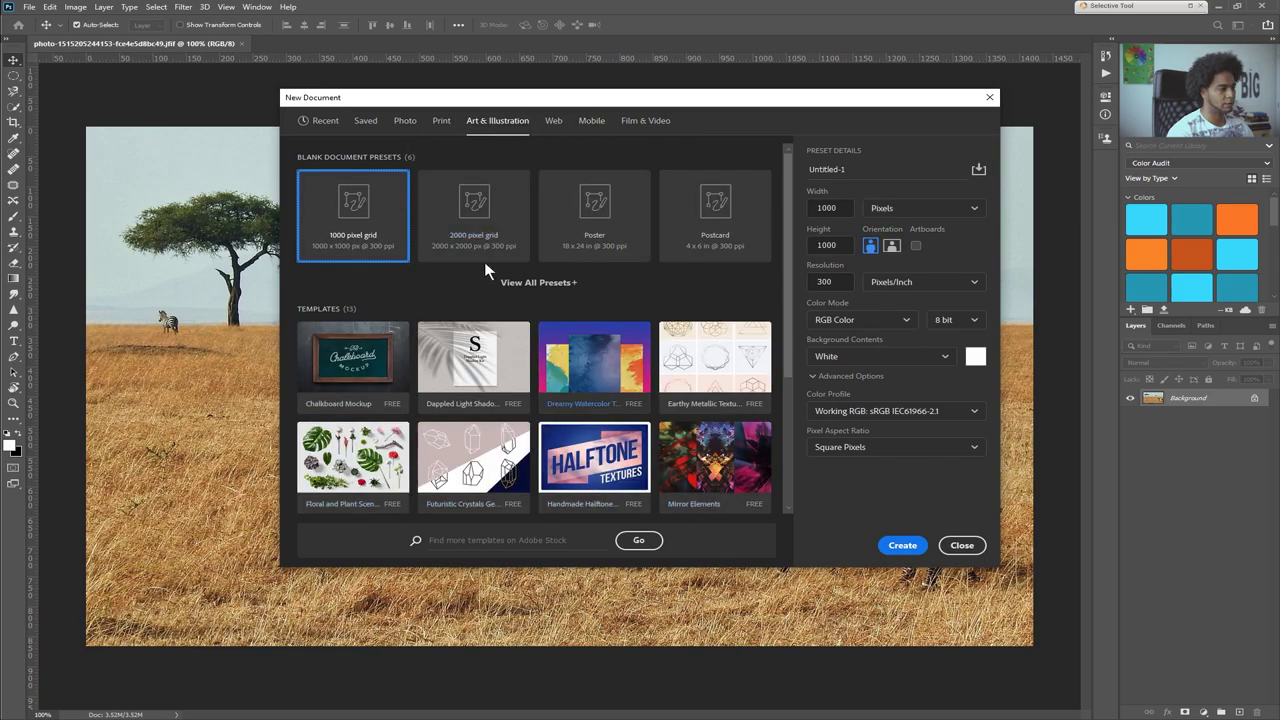
left_click(962, 547)
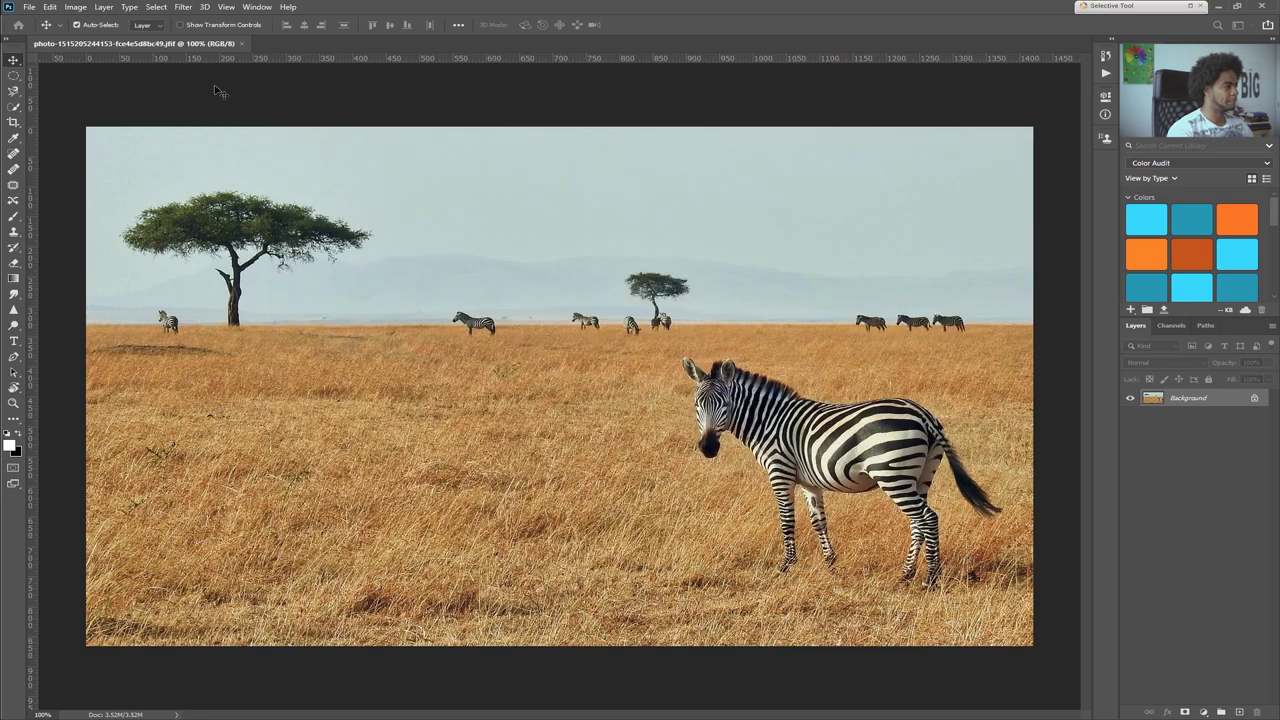
left_click(29, 7)
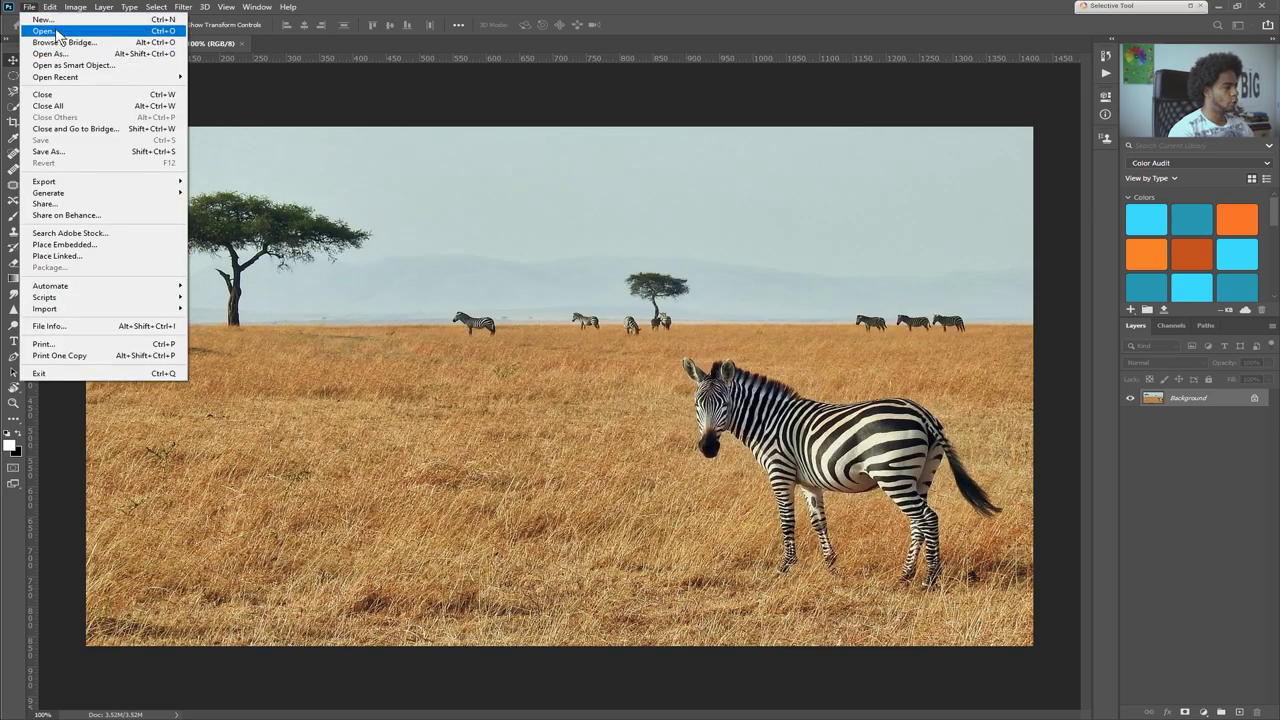
- Open the lavender-towel portrait from 'Healing tools with this one image', then return to the zebra photo
left_click(162, 35)
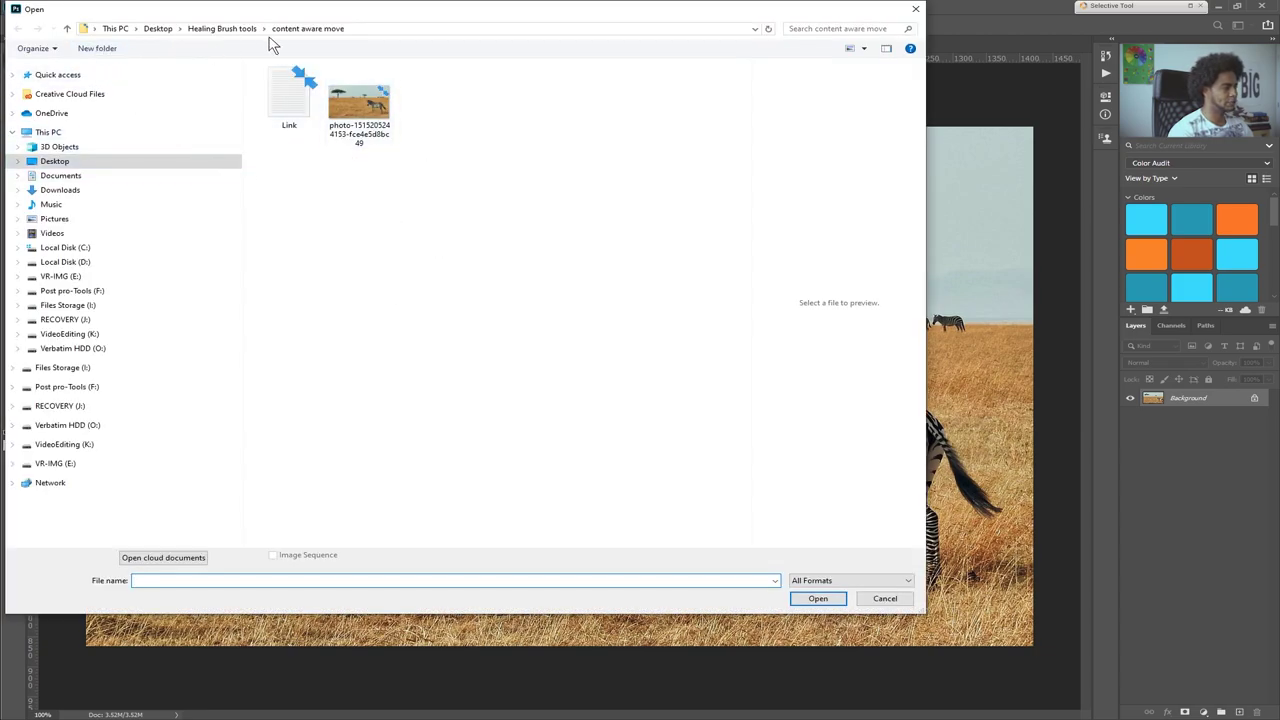
left_click(215, 30)
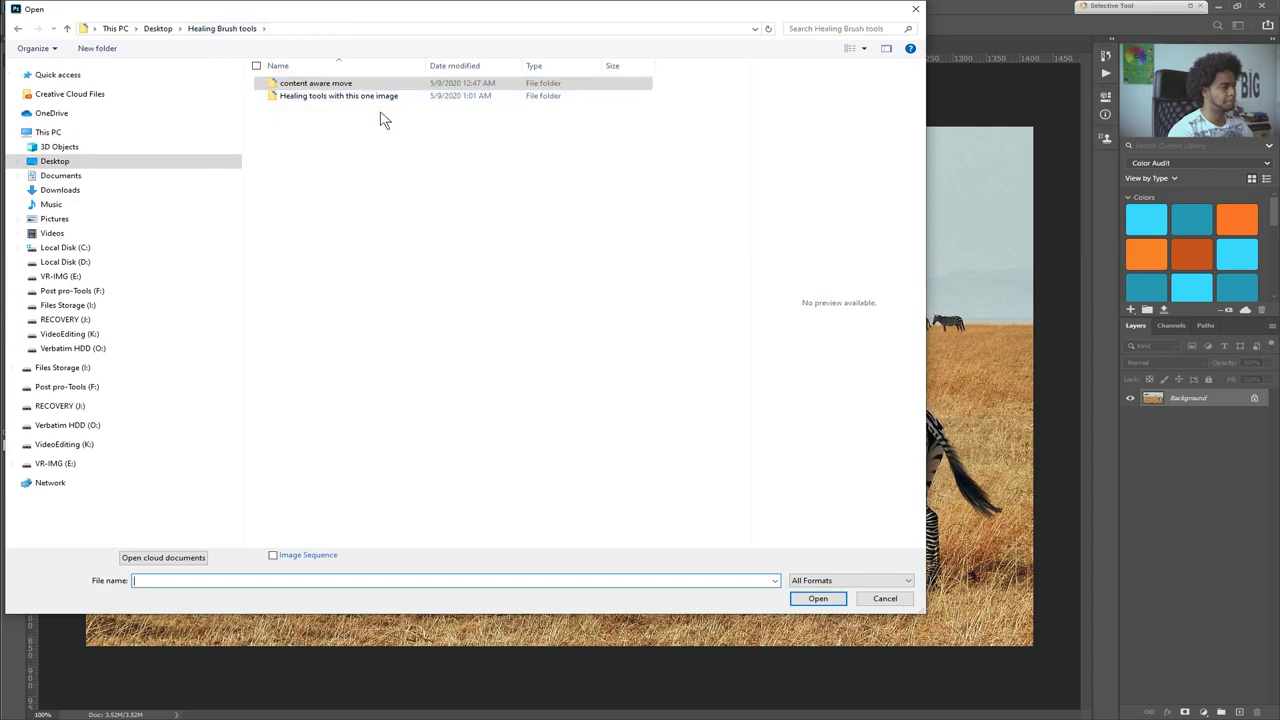
left_click(341, 100)
double_click(341, 100)
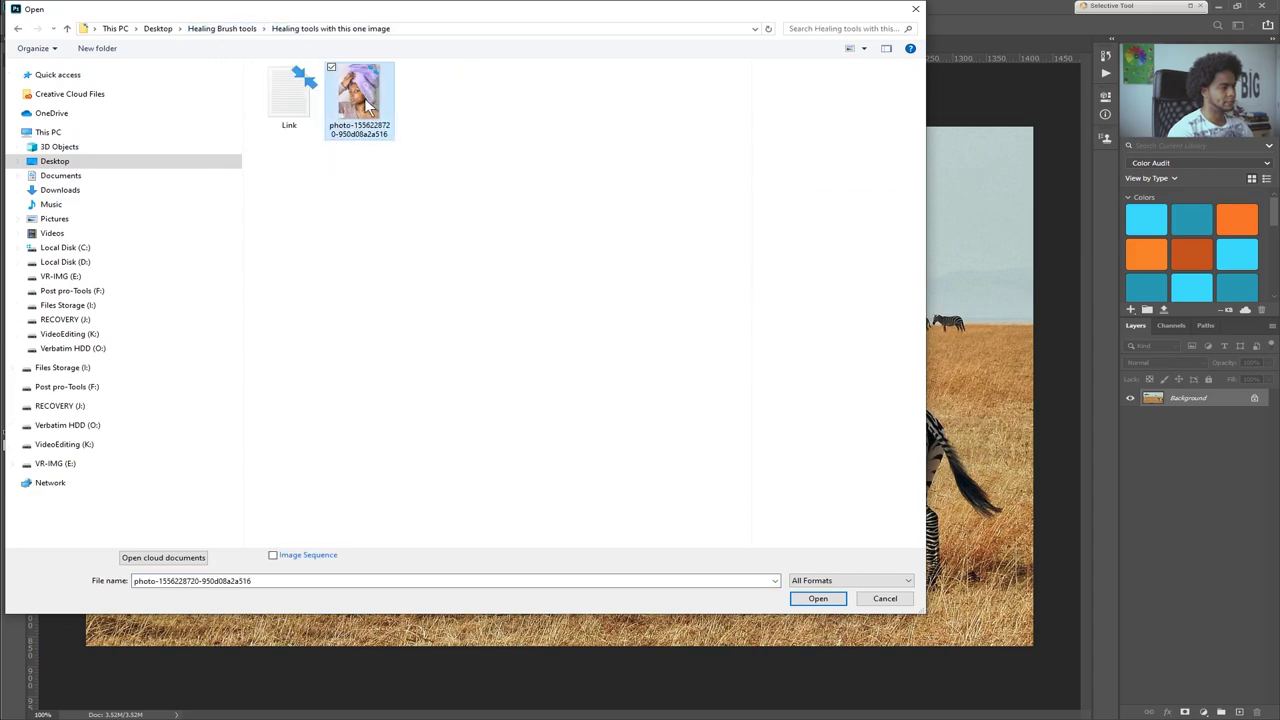
left_click(370, 108)
left_click(818, 598)
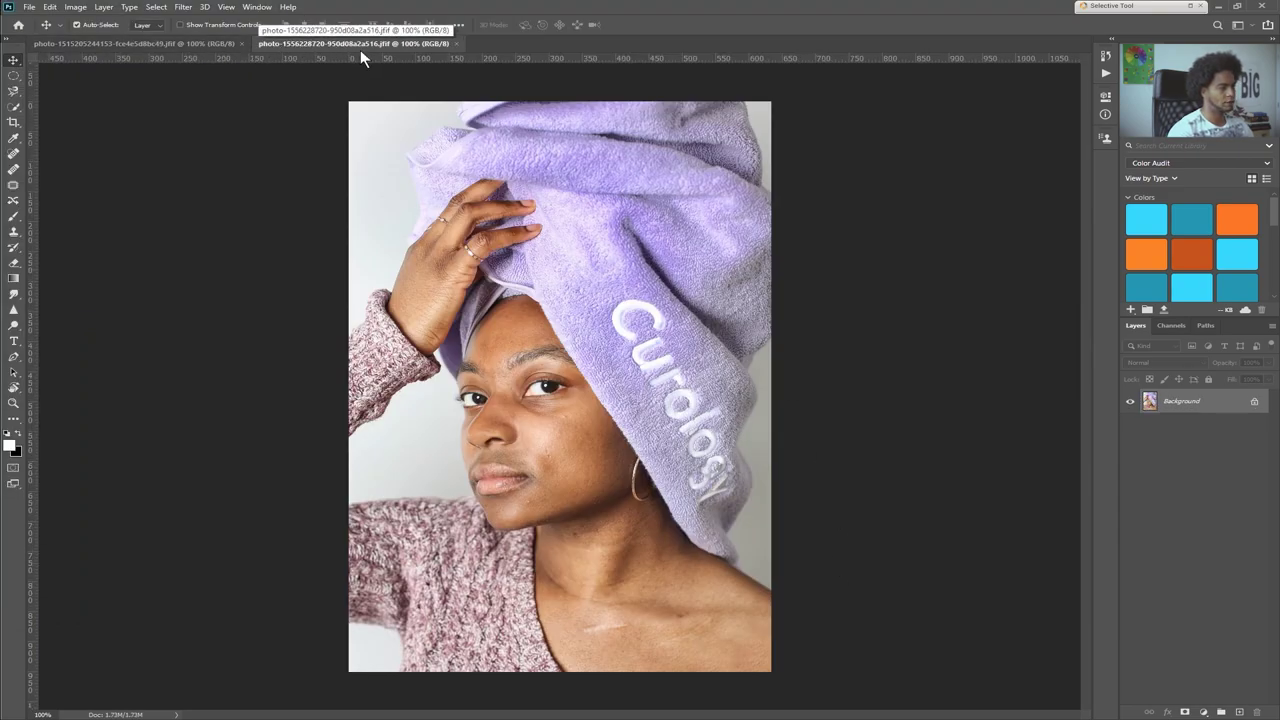
left_click(193, 44)
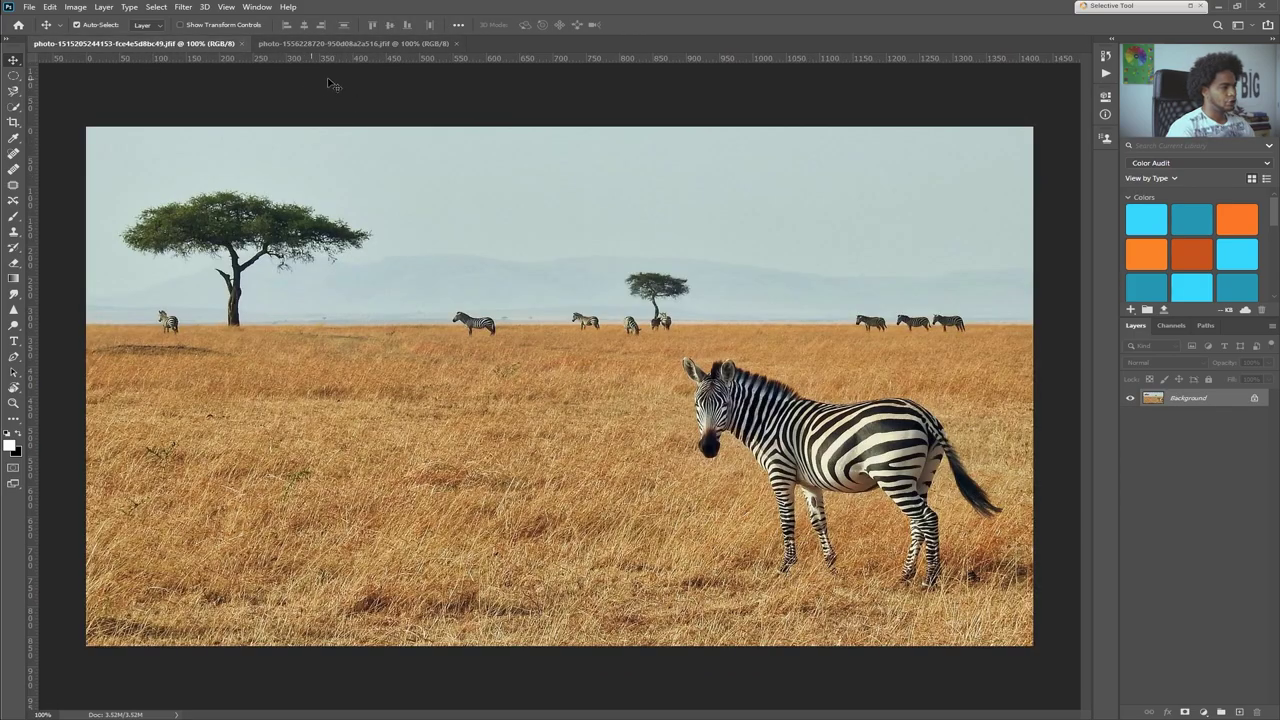
- Close the towel portrait's tab, then look through the File and Help menus and dismiss them
left_click(456, 44)
left_click(31, 7)
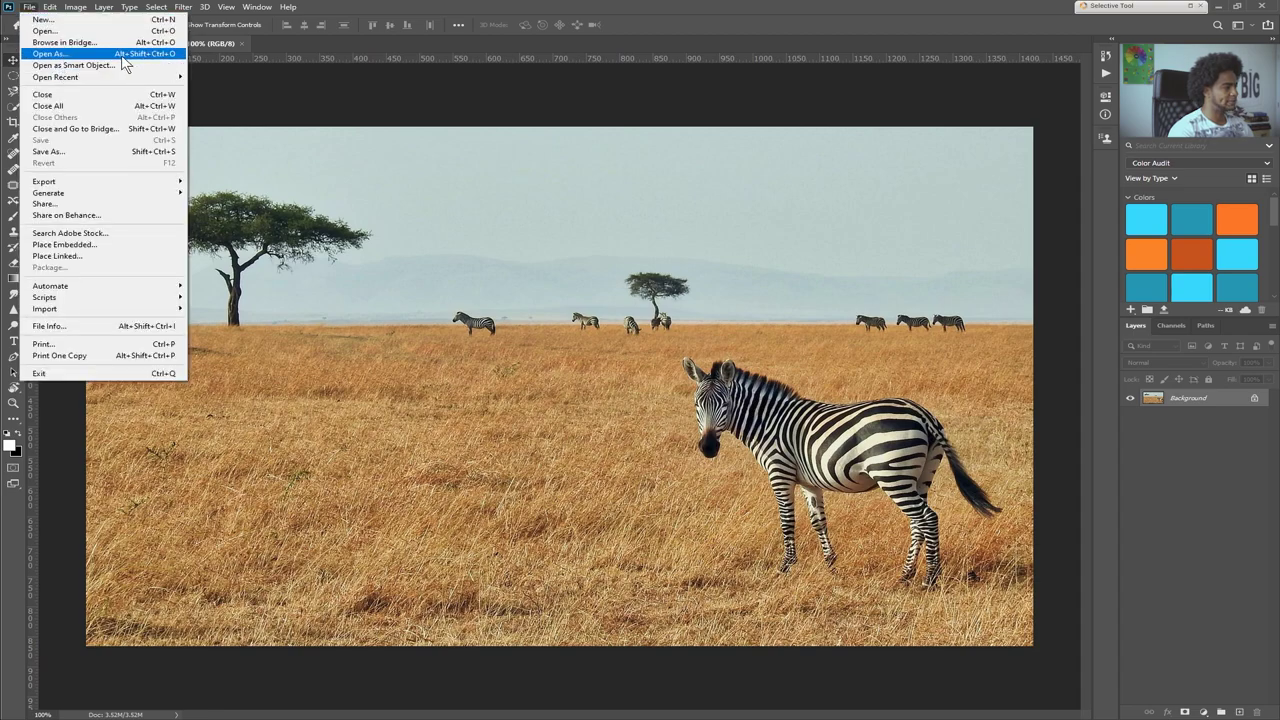
mouse_move(114, 84)
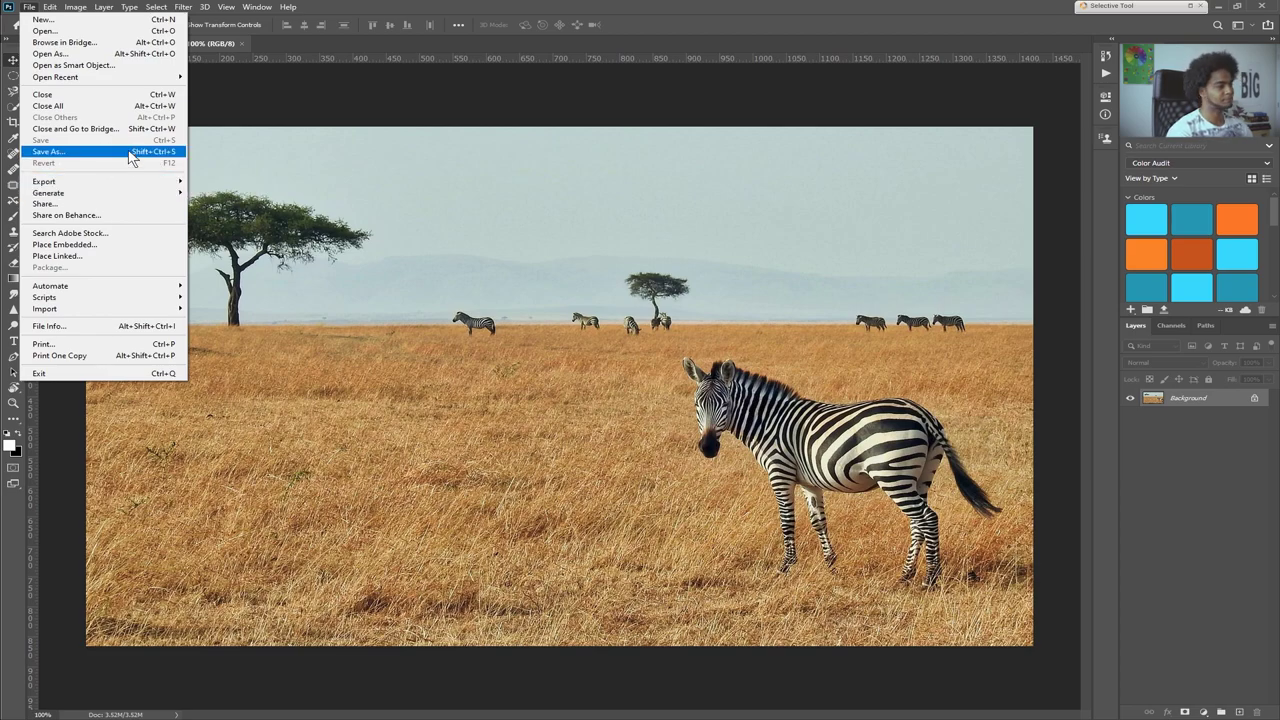
key("Left")
left_click(345, 12)
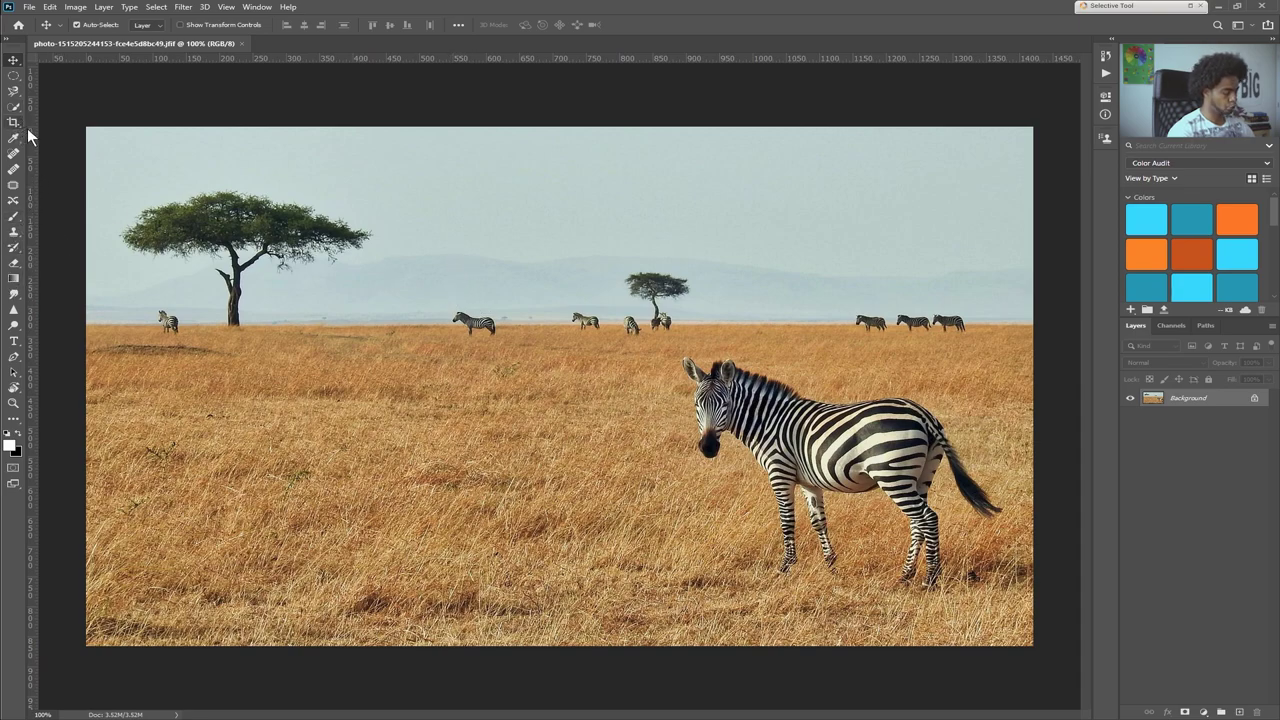
- Try the Brush, Rectangular Marquee and Eraser tools, erasing a test stroke and undoing it
key("b")
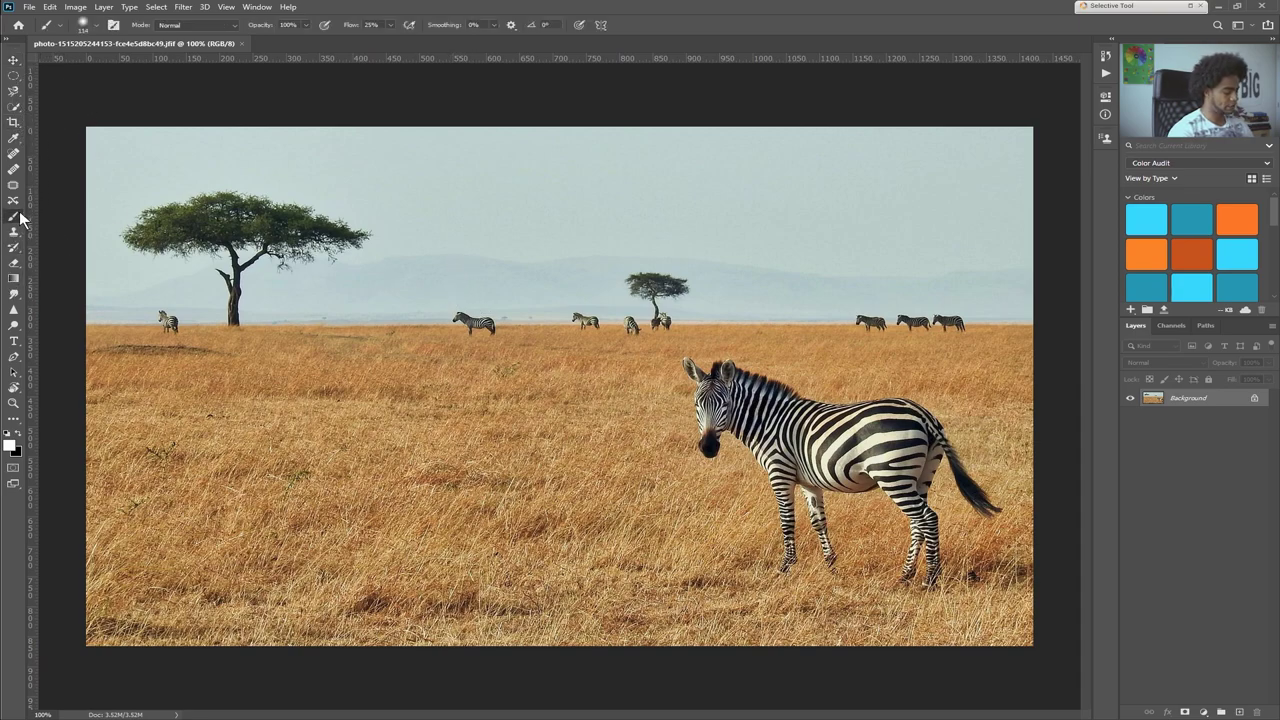
key("m")
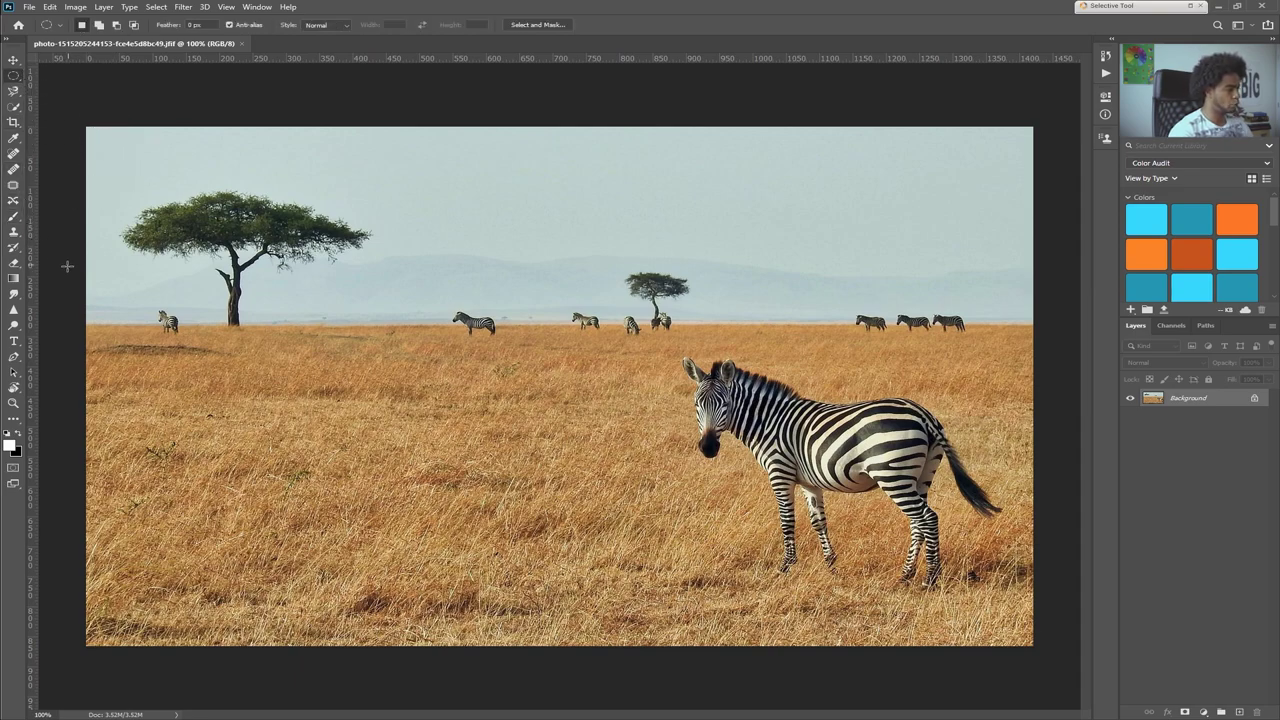
key("e")
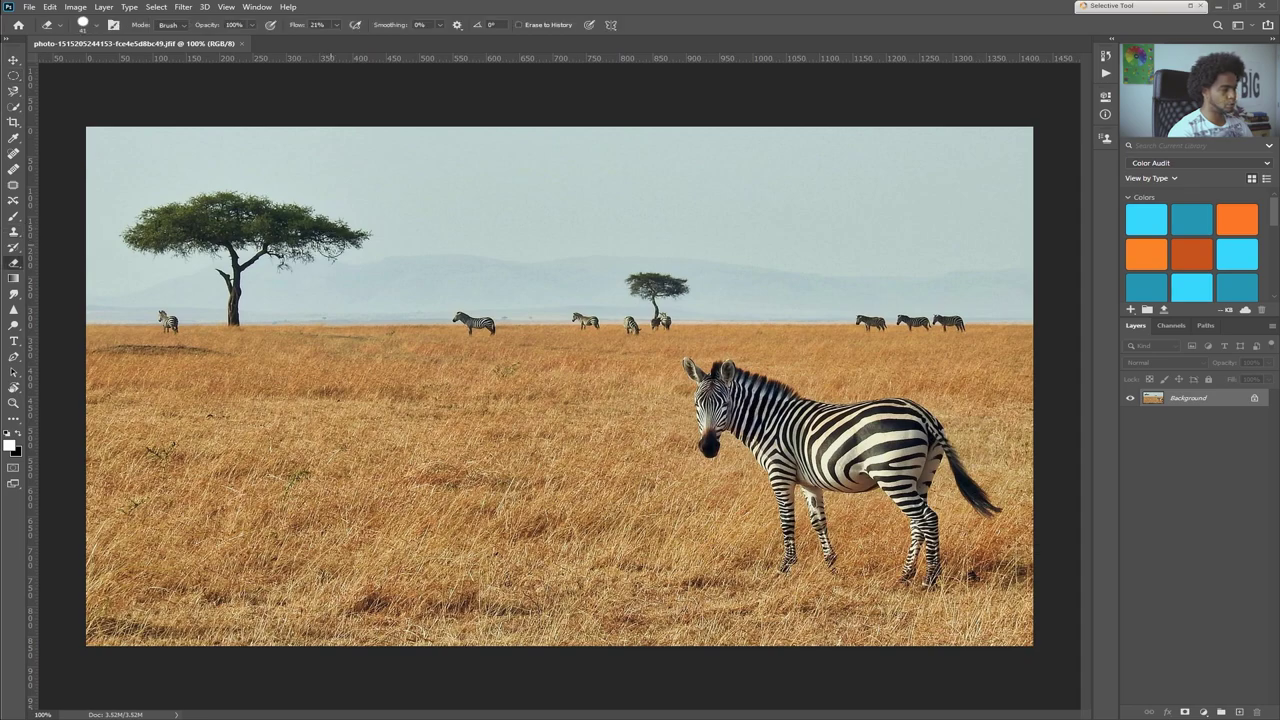
mouse_move(270, 205)
left_mouse_down()
mouse_move(334, 251)
mouse_move(400, 260)
left_mouse_up()
key("ctrl+z")
- Set the foreground colour to ff0000, paint a soft test stroke, and undo it
key("b")
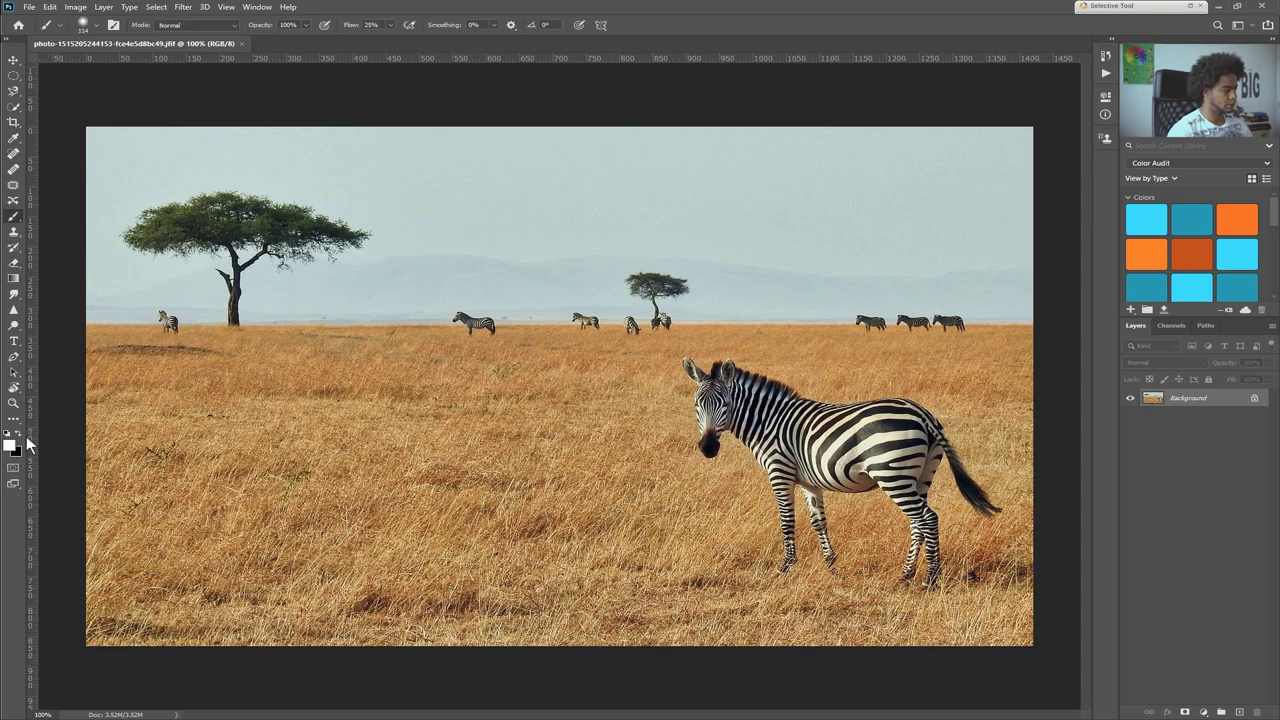
left_click(13, 450)
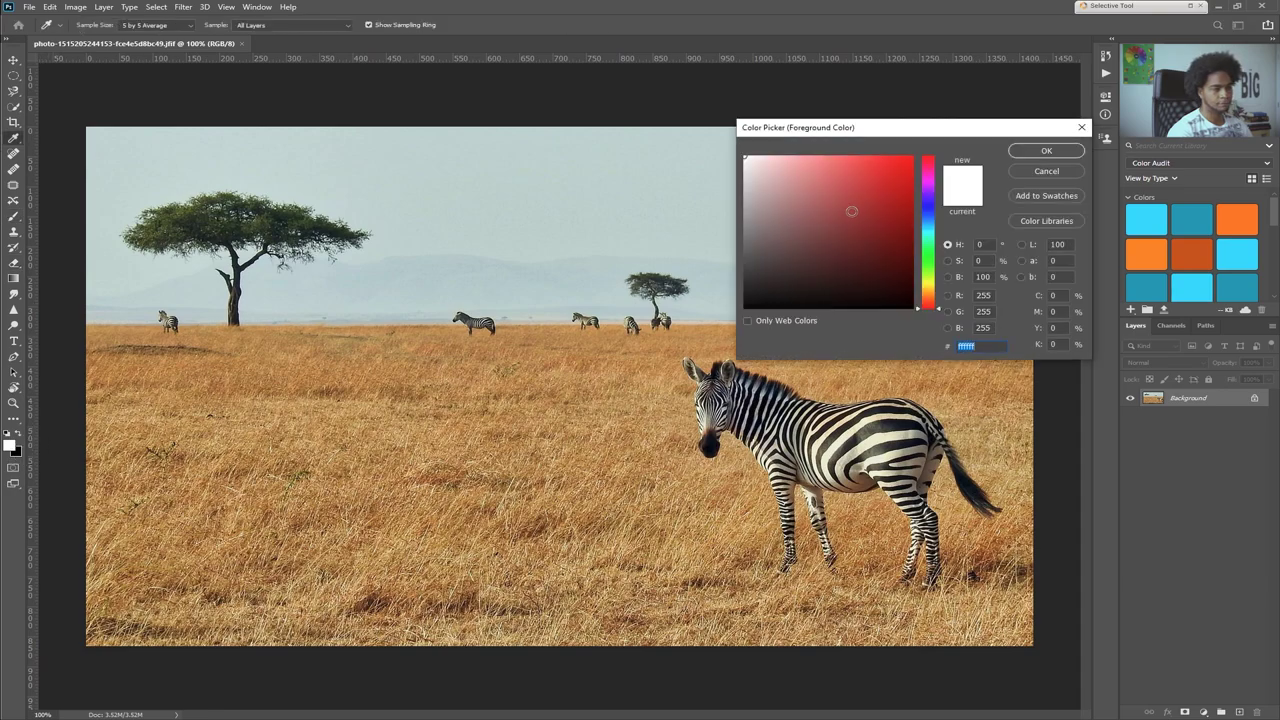
type("ff0000")
left_click(1030, 152)
mouse_move(440, 270)
left_mouse_down()
mouse_move(677, 197)
mouse_move(714, 223)
mouse_move(578, 310)
mouse_move(390, 470)
mouse_move(380, 513)
mouse_move(400, 570)
mouse_move(521, 571)
mouse_move(800, 470)
mouse_move(296, 432)
left_mouse_up()
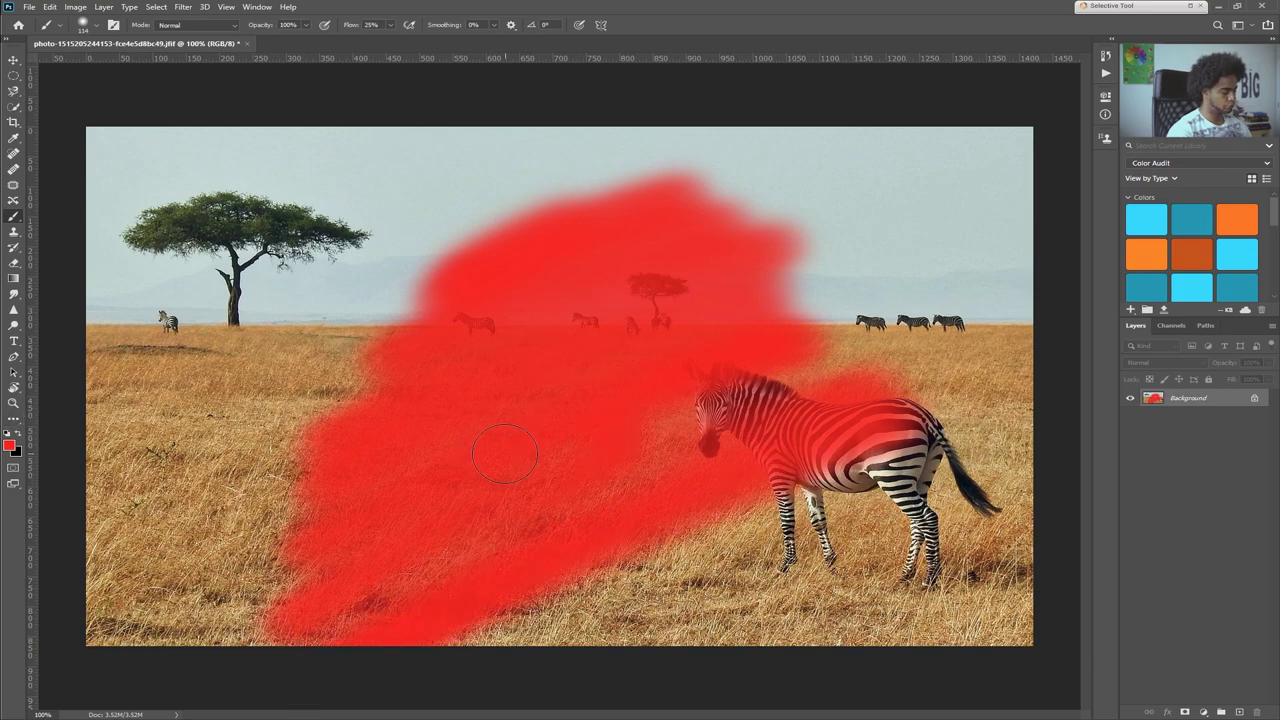
key("ctrl+z")
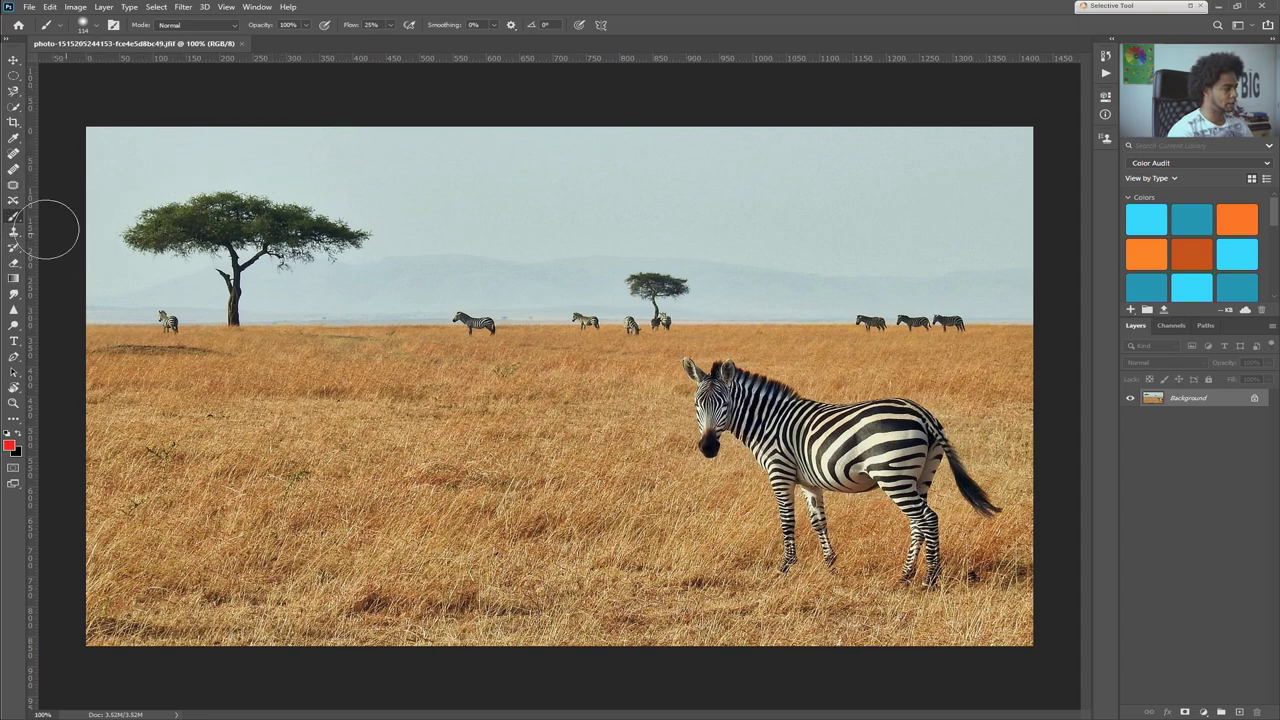
- Keep the Brush tool, paint a faint red stroke at 9% flow, then a solid one
right_click(12, 219)
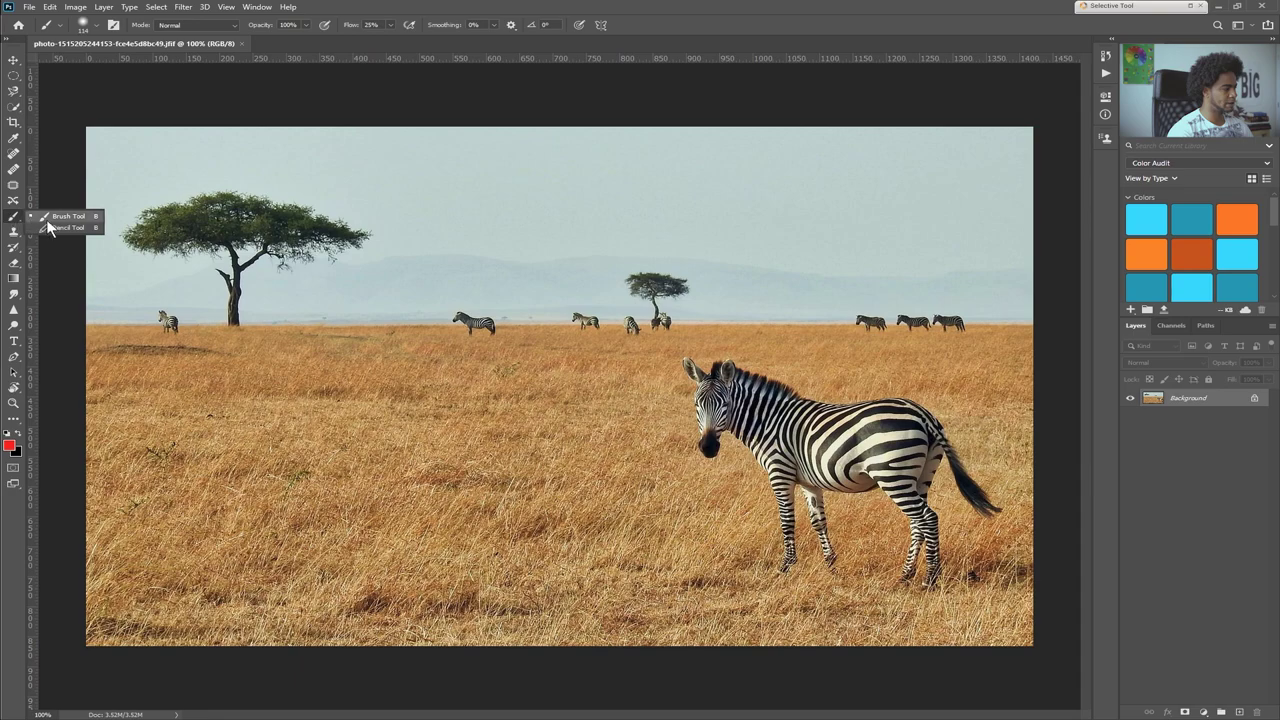
left_click(64, 218)
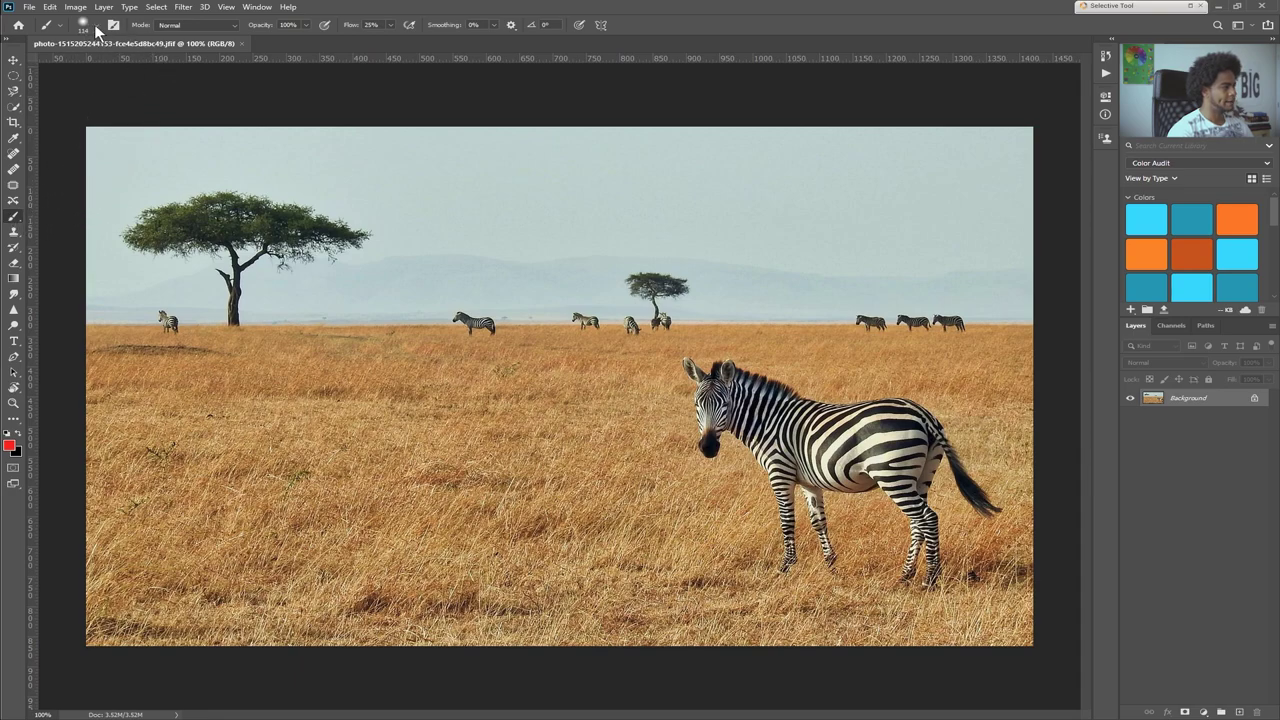
left_click(389, 25)
left_click_drag(389, 38, 380, 41)
mouse_move(443, 249)
left_mouse_down()
mouse_move(575, 237)
mouse_move(414, 258)
mouse_move(620, 235)
mouse_move(435, 251)
mouse_move(517, 217)
left_mouse_up()
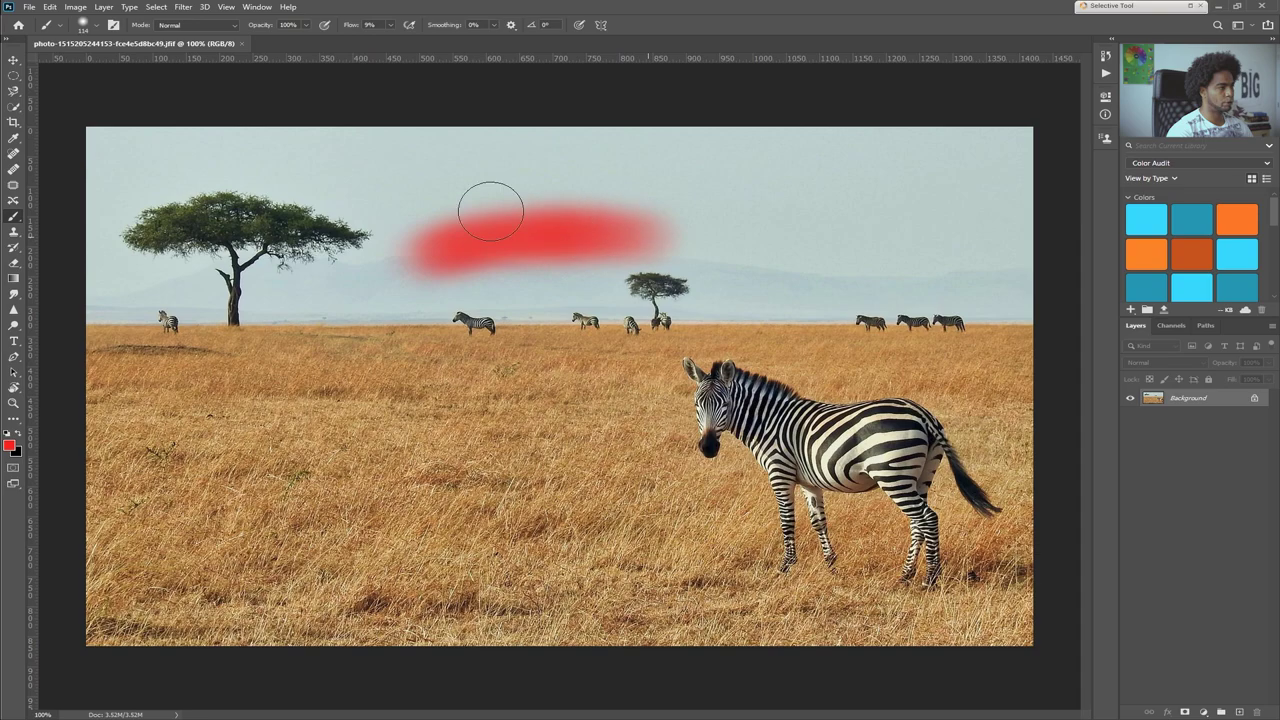
left_click(389, 25)
mouse_move(759, 189)
left_mouse_down()
mouse_move(865, 185)
mouse_move(678, 189)
mouse_move(861, 194)
mouse_move(681, 215)
left_mouse_up()
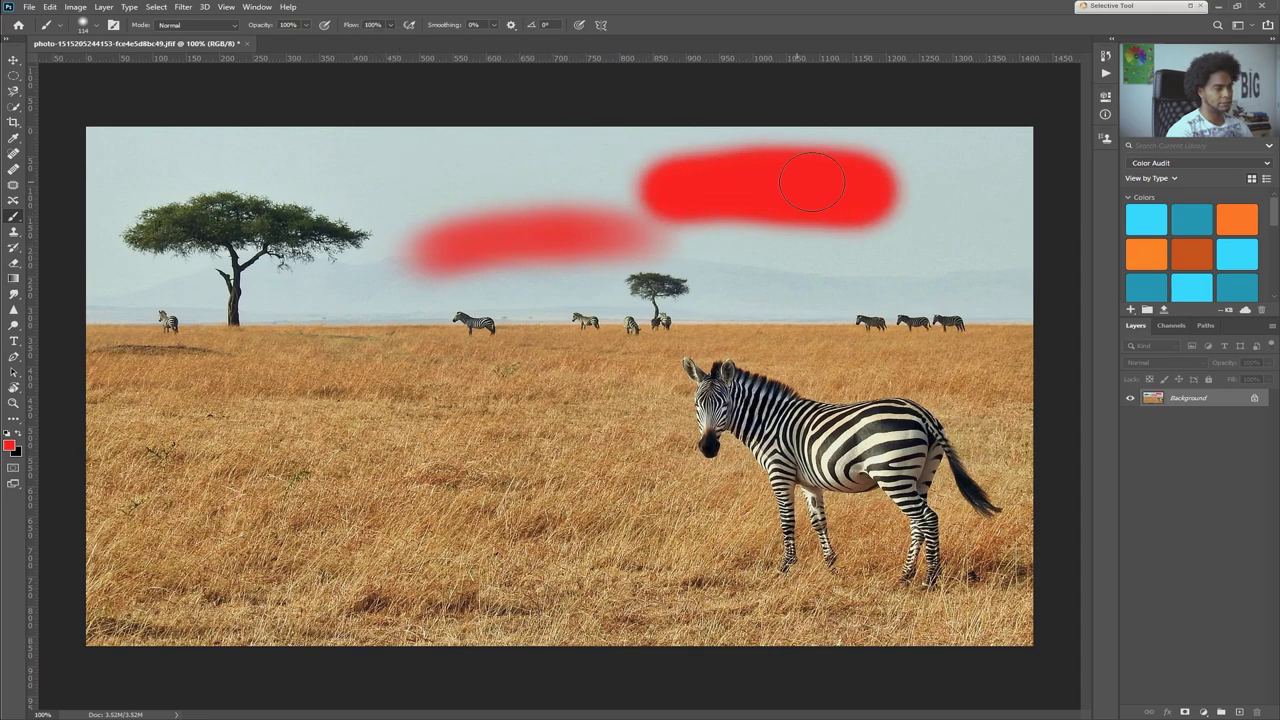
- Lower brush opacity to 23% and paint a pale pink dab and a red stroke over the tree
left_click(305, 25)
left_click_drag(303, 41, 258, 45)
left_click_drag(243, 160, 271, 157)
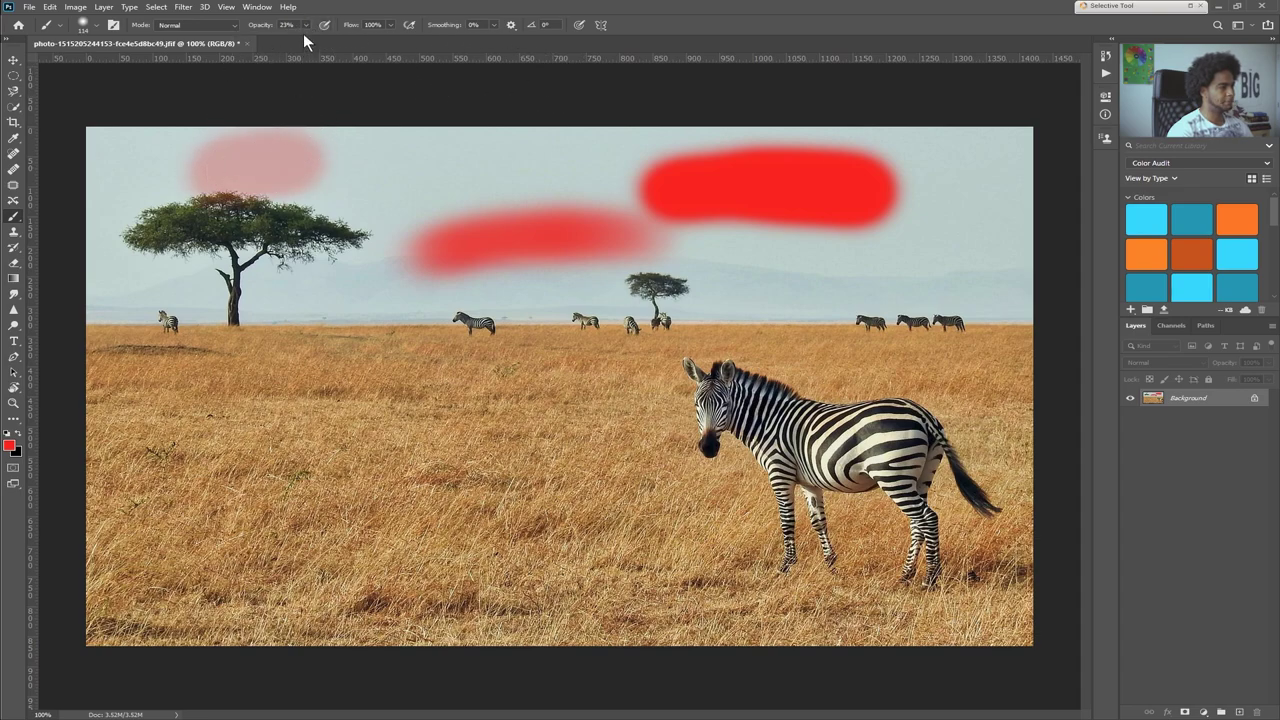
mouse_move(306, 266)
left_mouse_down()
mouse_move(253, 302)
mouse_move(365, 238)
left_mouse_up()
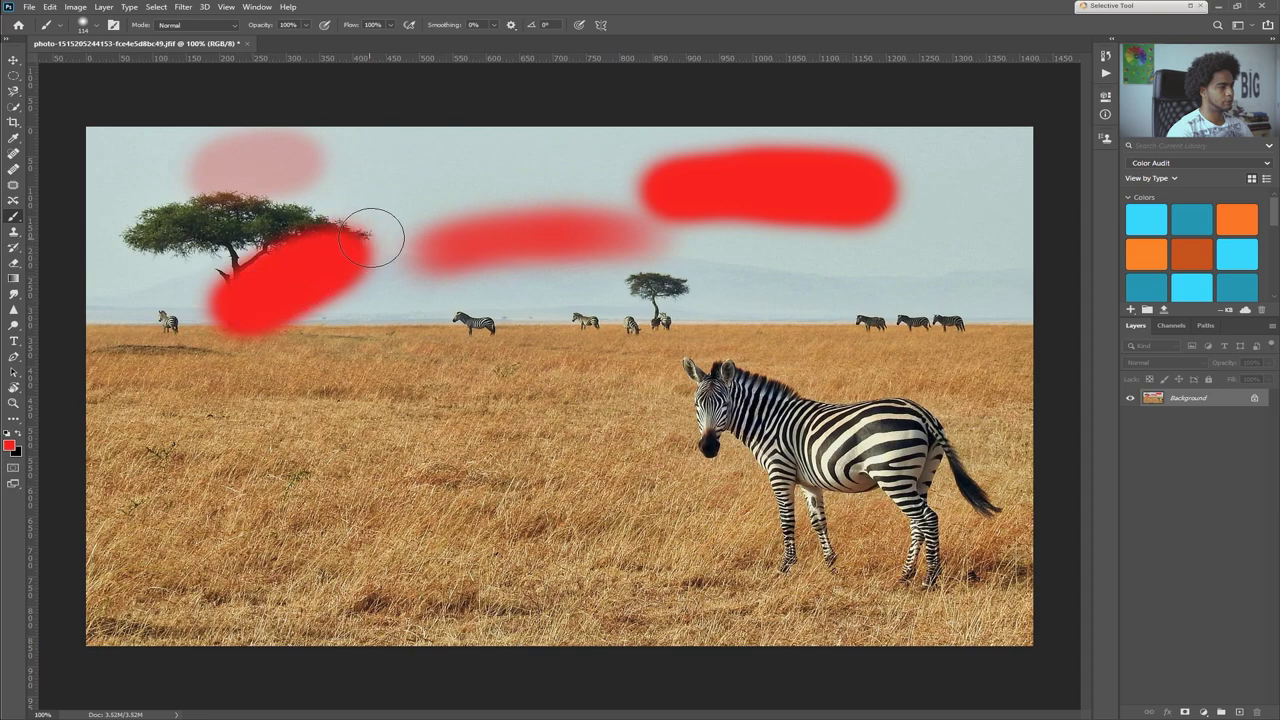
- Set smoothing to 100%, shrink the brush from 114 to 17, set smoothing to 0%, and paint a wavy line
left_click(495, 25)
left_click_drag(495, 37, 556, 38)
left_click(470, 226)
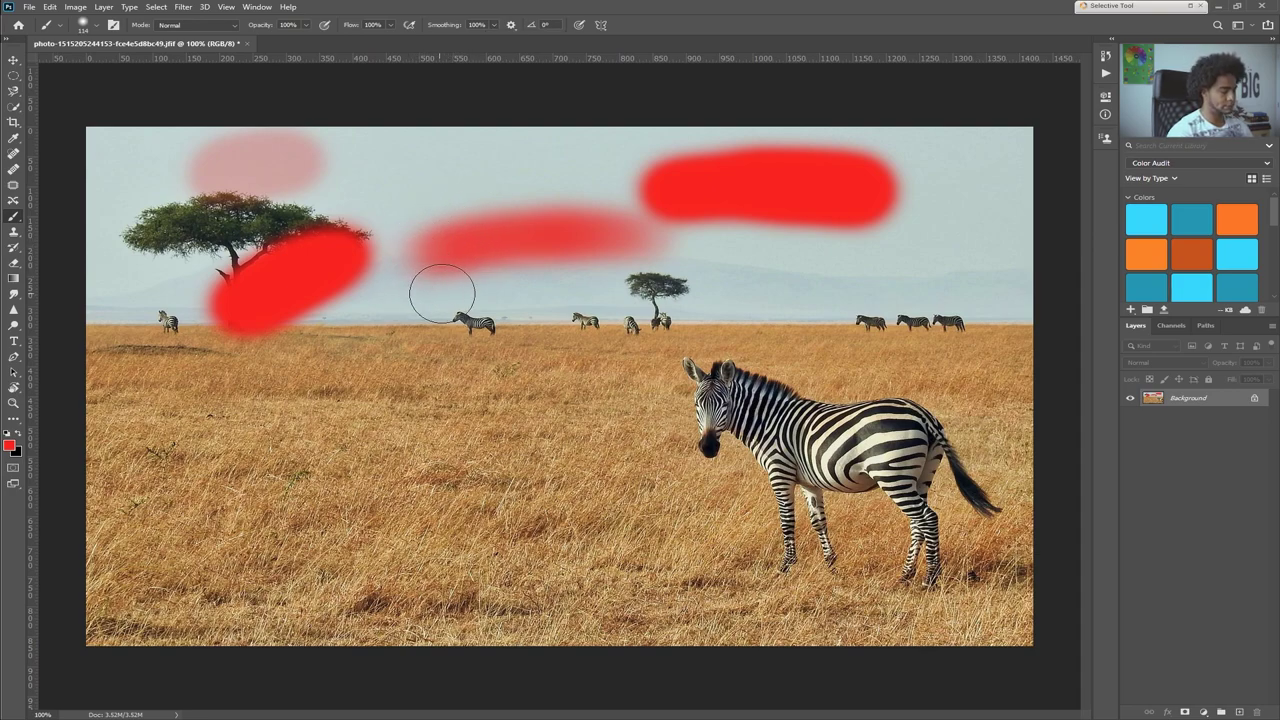
mouse_move(460, 301)
left_mouse_down()
mouse_move(418, 317)
mouse_move(392, 303)
mouse_move(481, 298)
mouse_move(507, 314)
mouse_move(483, 308)
mouse_move(453, 345)
mouse_move(370, 362)
mouse_move(366, 425)
mouse_move(590, 385)
mouse_move(630, 429)
mouse_move(512, 468)
mouse_move(306, 458)
mouse_move(293, 508)
mouse_move(366, 523)
mouse_move(578, 492)
mouse_move(620, 507)
mouse_move(599, 553)
mouse_move(348, 598)
left_mouse_up()
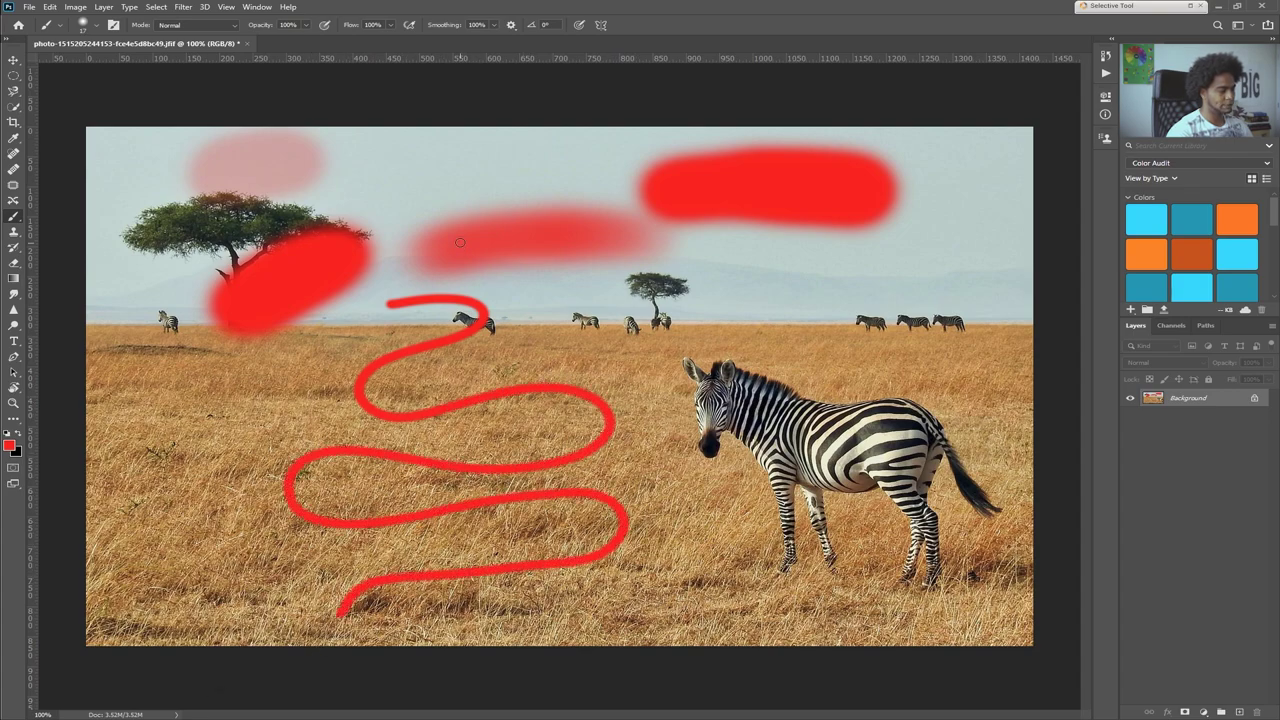
left_click(494, 26)
left_click_drag(496, 39, 492, 40)
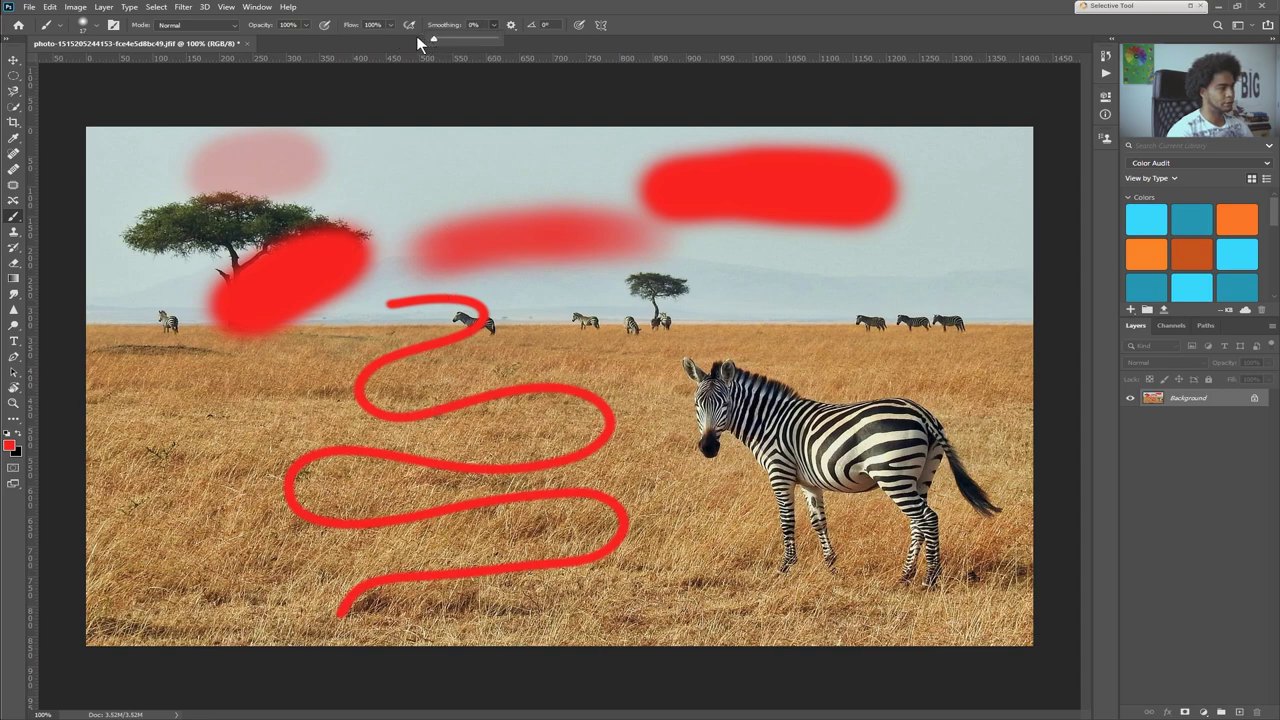
mouse_move(556, 182)
left_mouse_down()
mouse_move(640, 188)
mouse_move(622, 389)
mouse_move(698, 599)
mouse_move(458, 668)
left_mouse_up()
- Undo the remaining red strokes and add an empty layer named 'New layer' with Ctrl+Shift+N
key("ctrl+z")
key("ctrl+z")
key("ctrl+z")
key("ctrl+z")
key("ctrl+z")
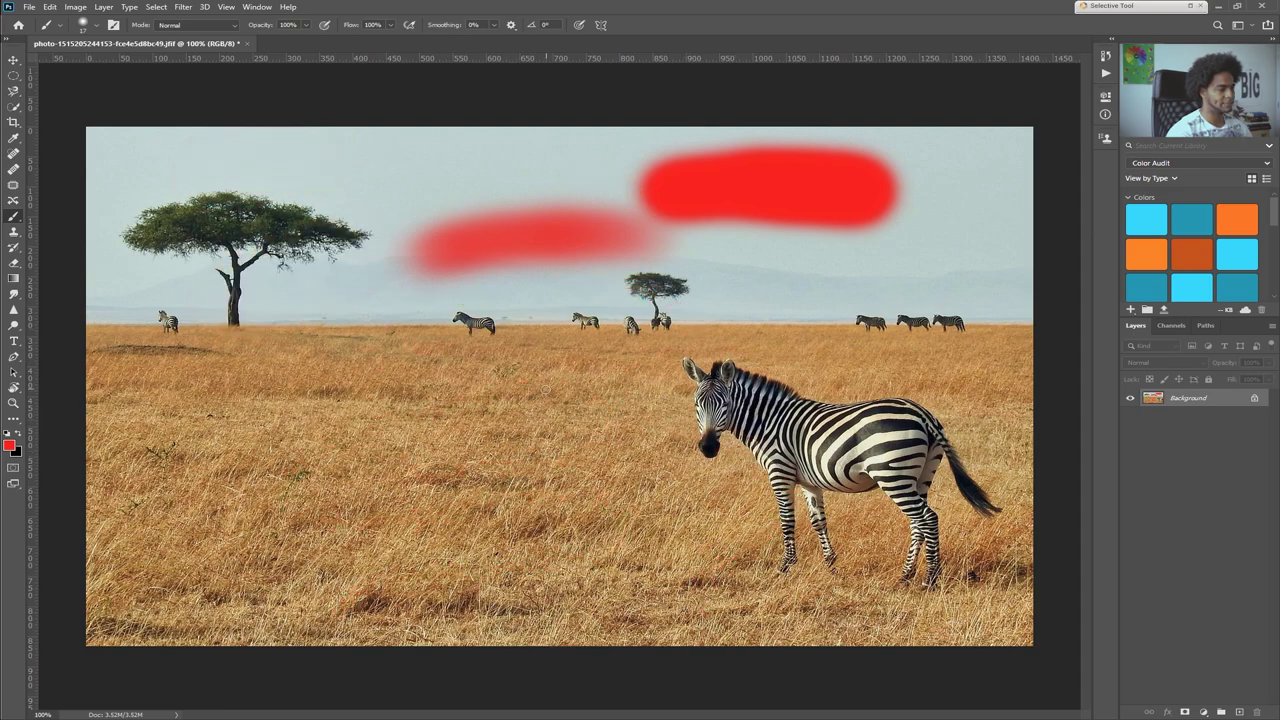
key("ctrl+z")
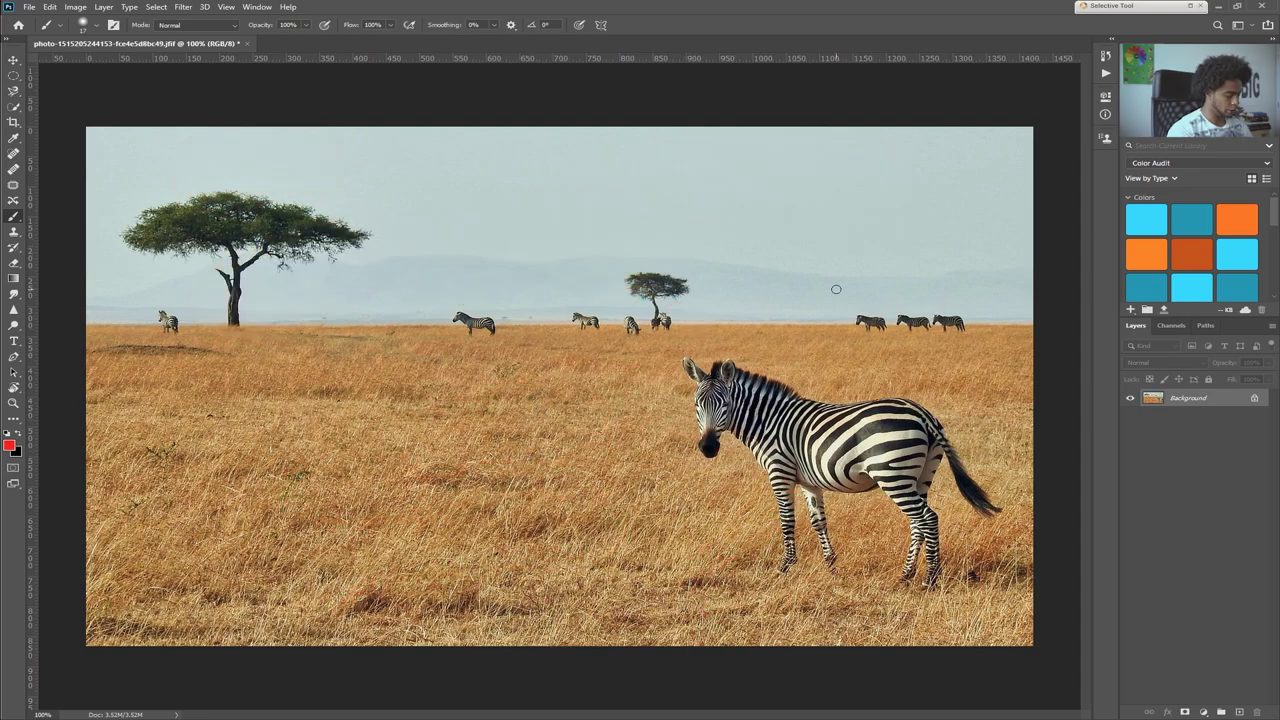
key("ctrl+shift+n")
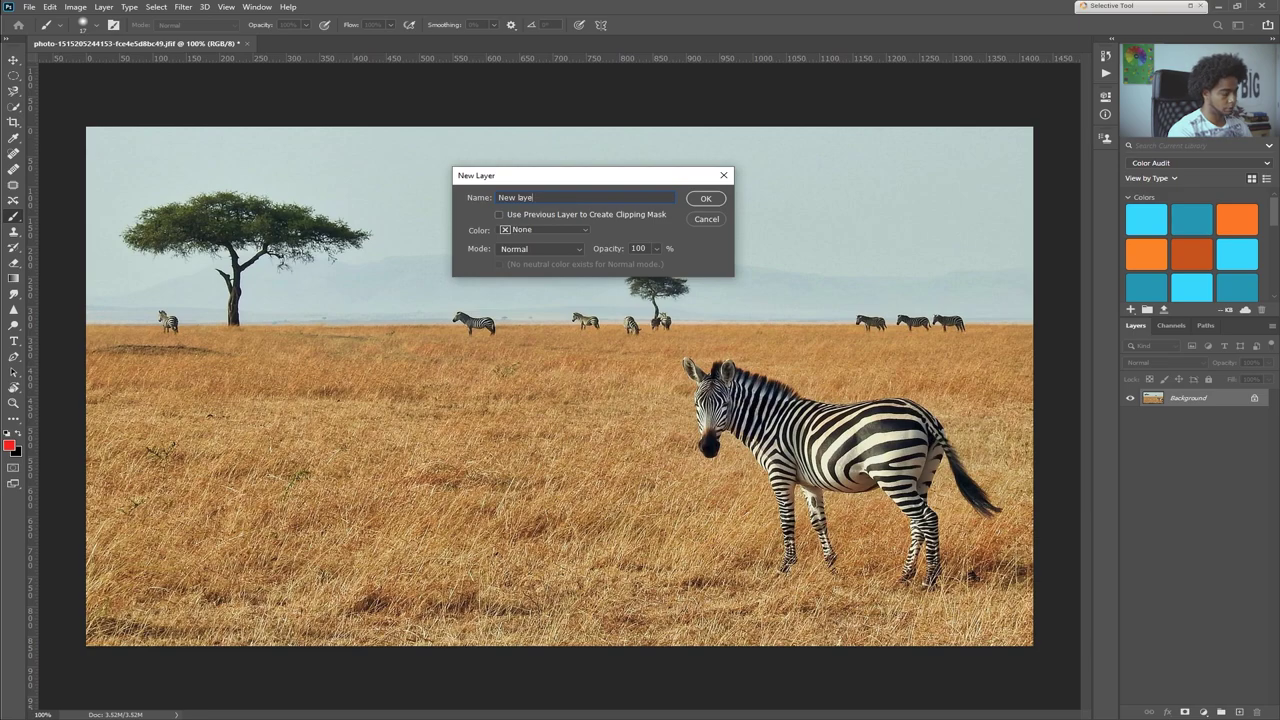
key("Return")
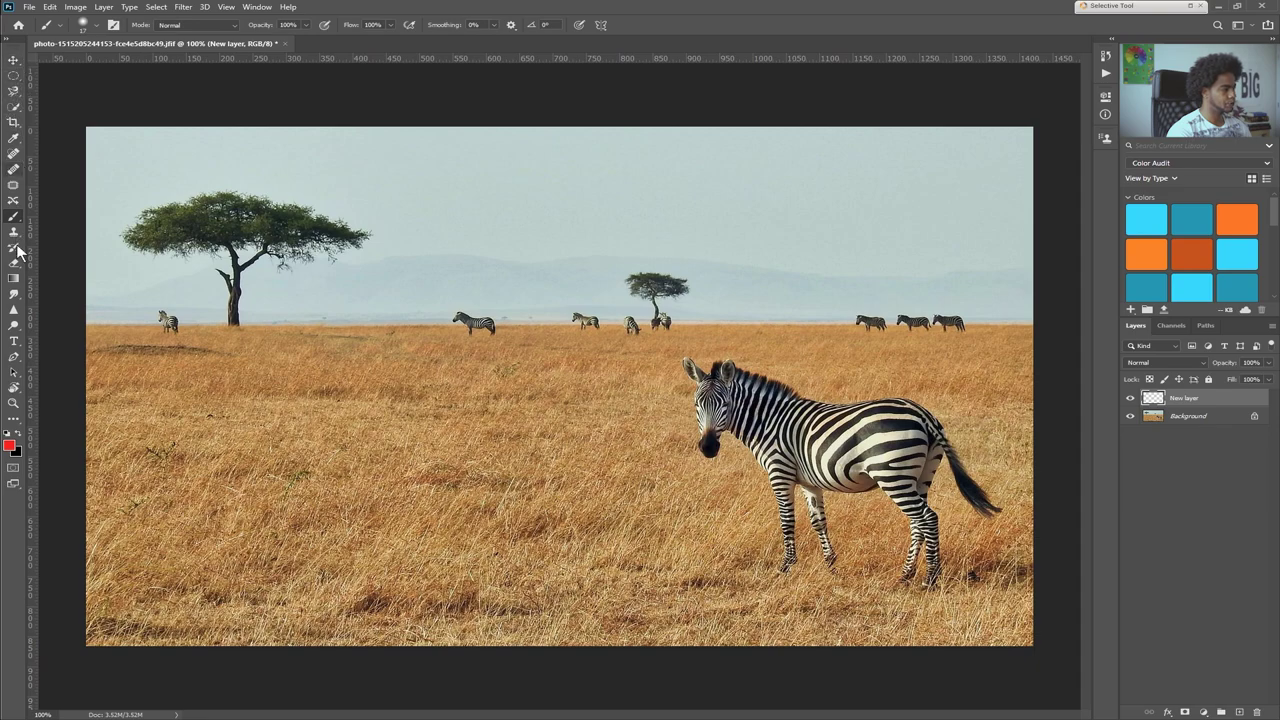
left_click(14, 295)
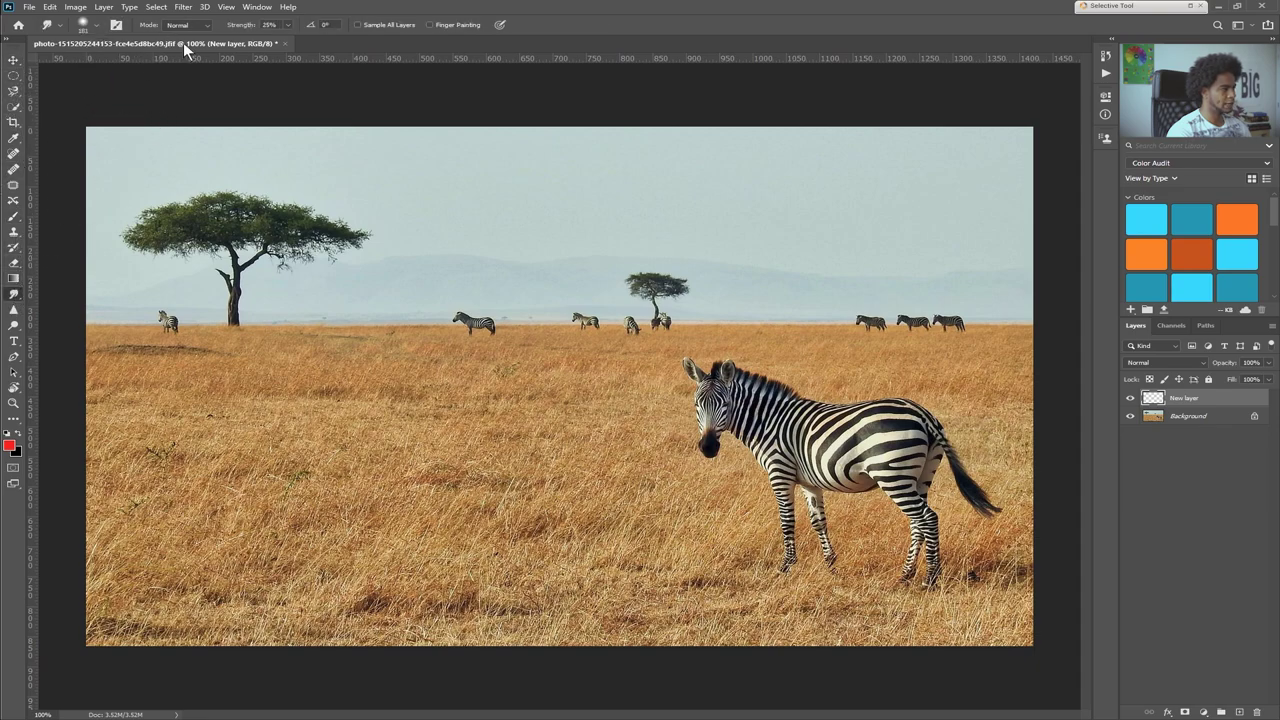
left_click(14, 155)
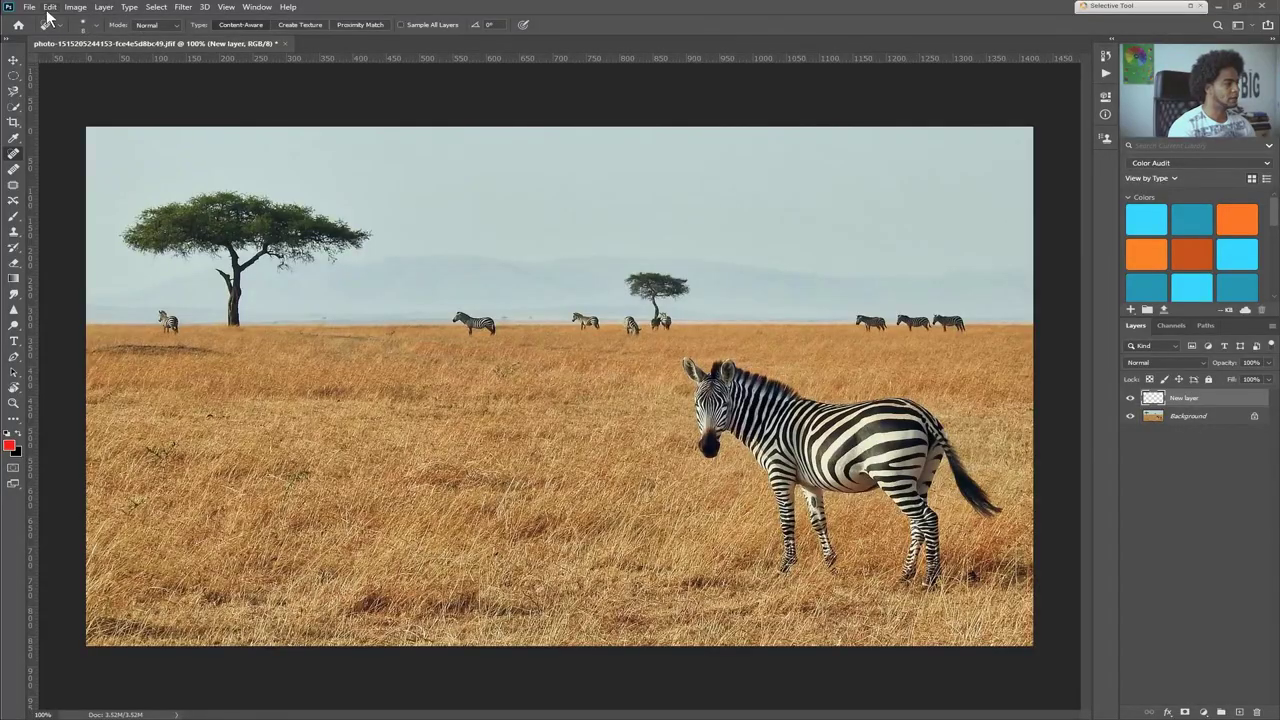
left_click(30, 8)
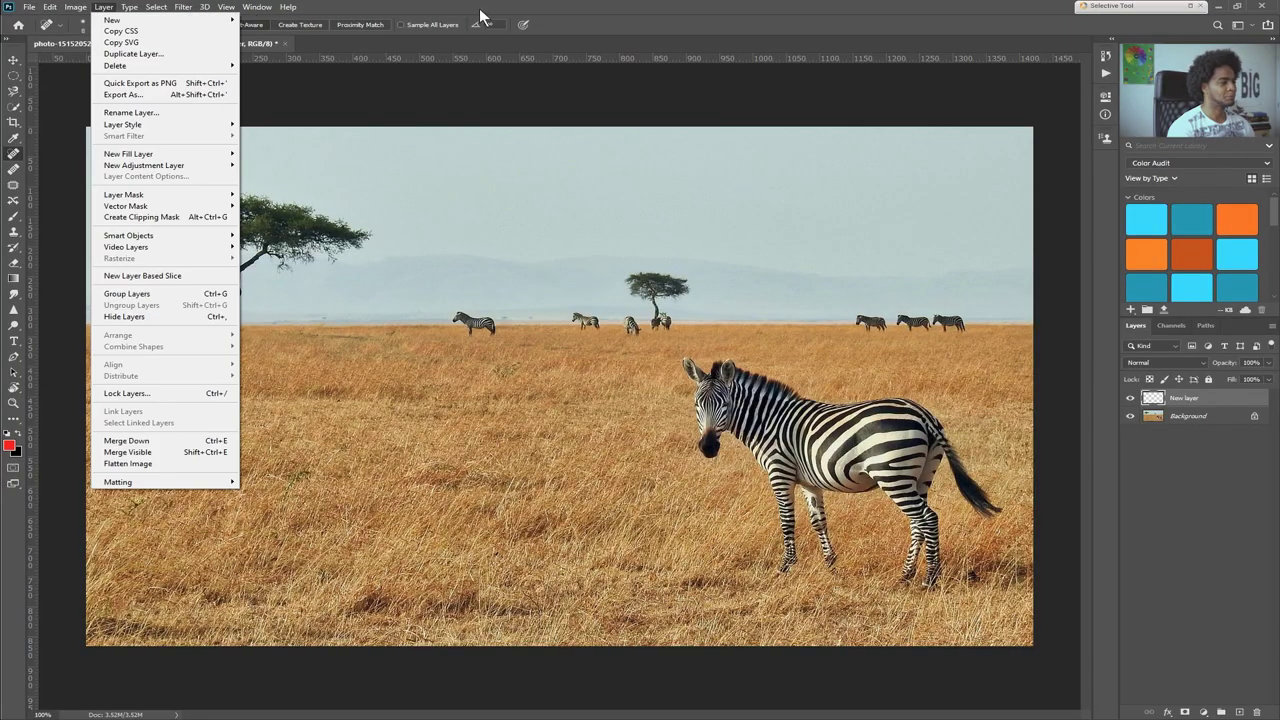
left_click(559, 23)
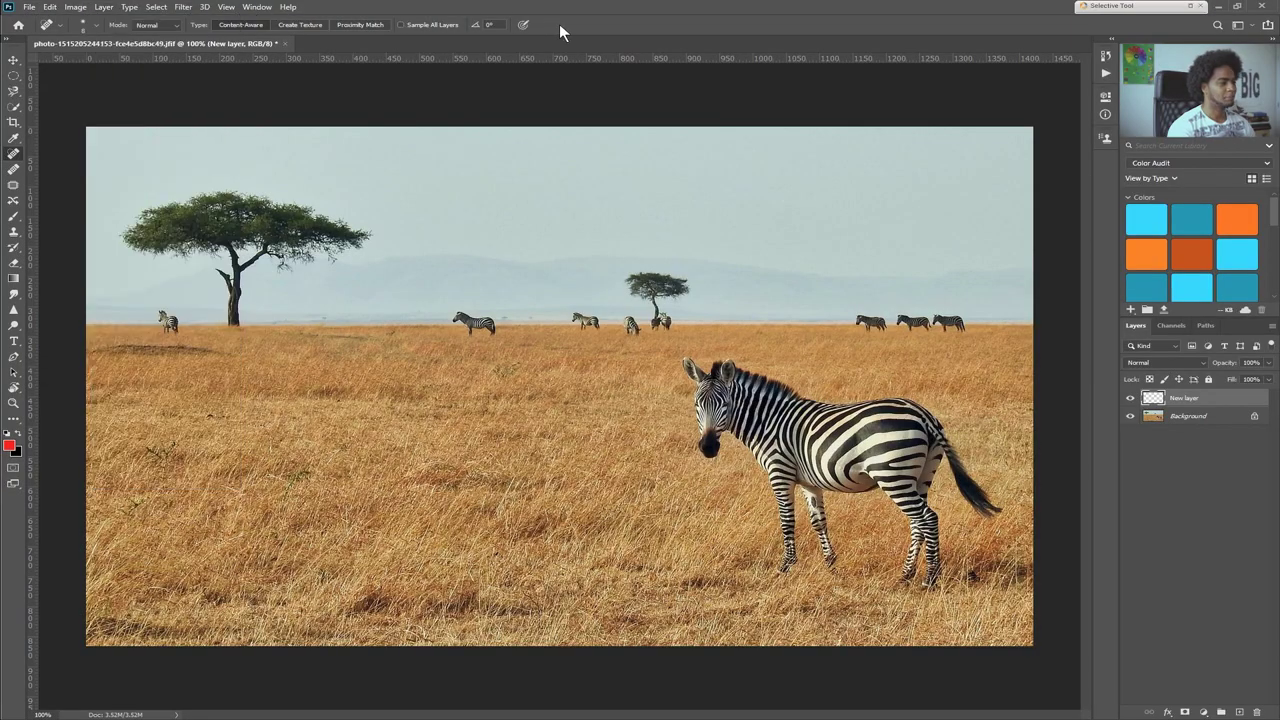
left_click(50, 7)
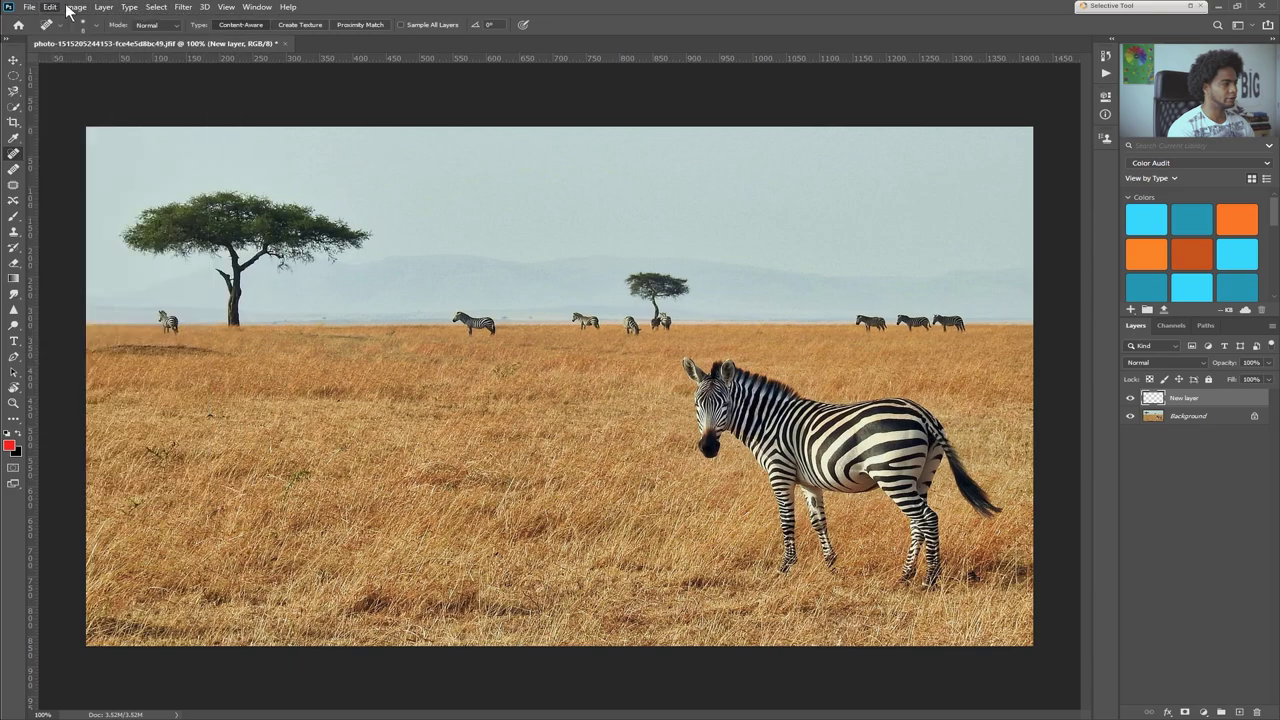
mouse_move(288, 7)
left_click(484, 16)
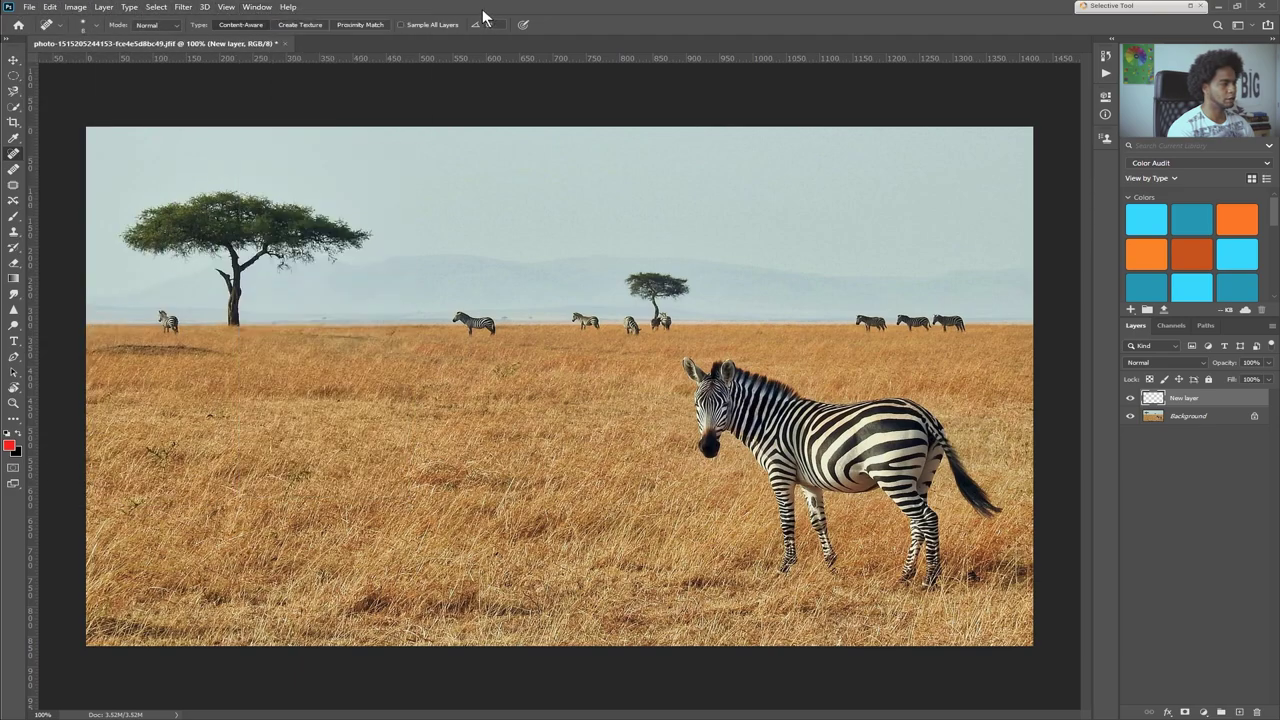
left_click(50, 8)
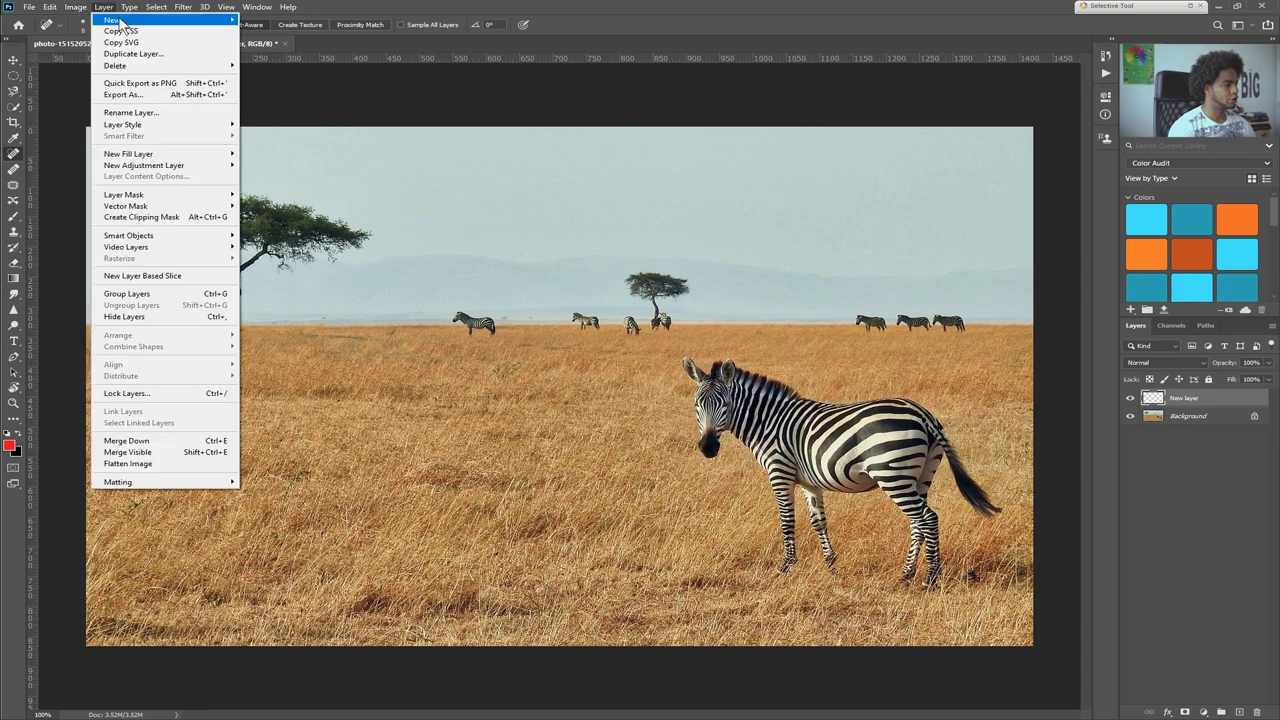
mouse_move(88, 22)
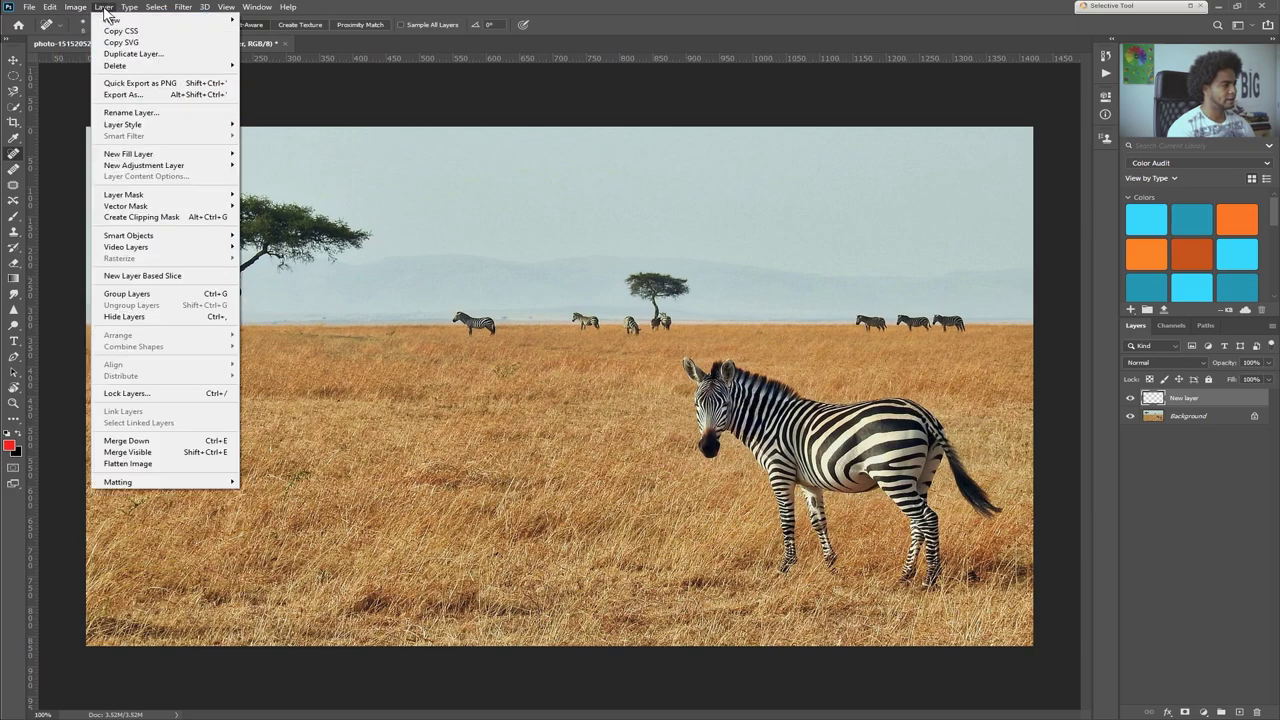
left_click(1215, 396)
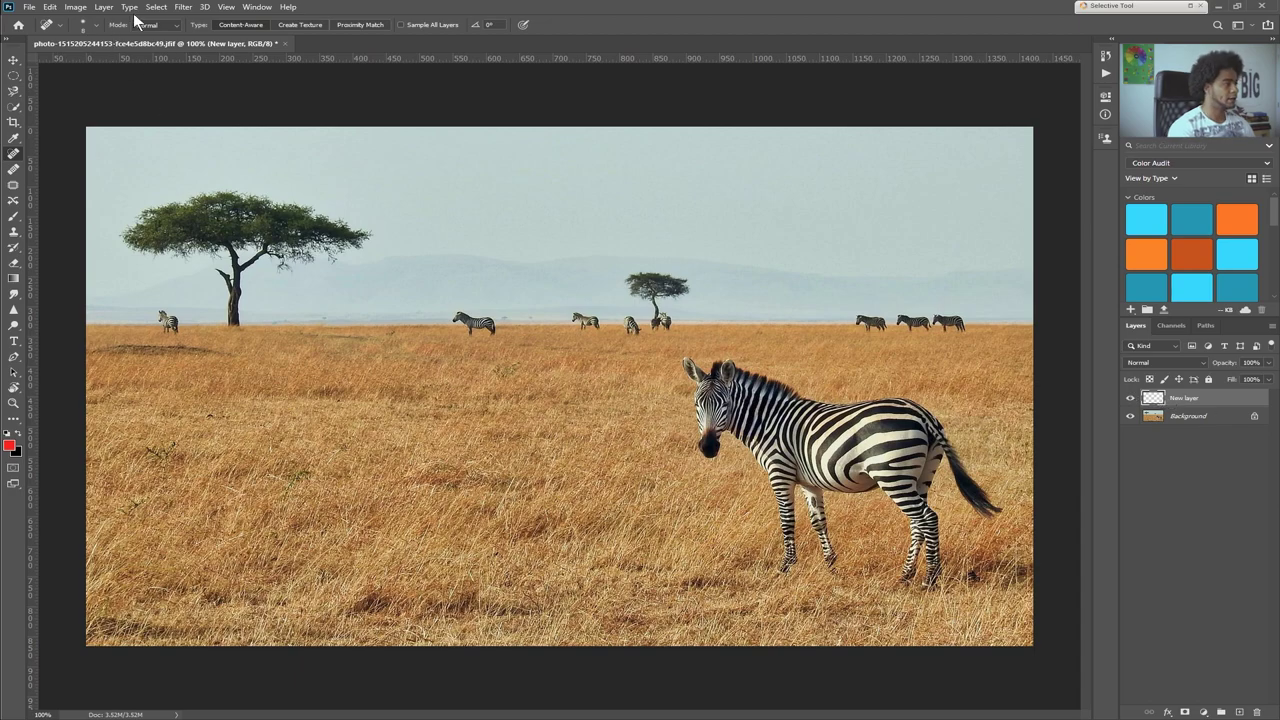
left_click(104, 8)
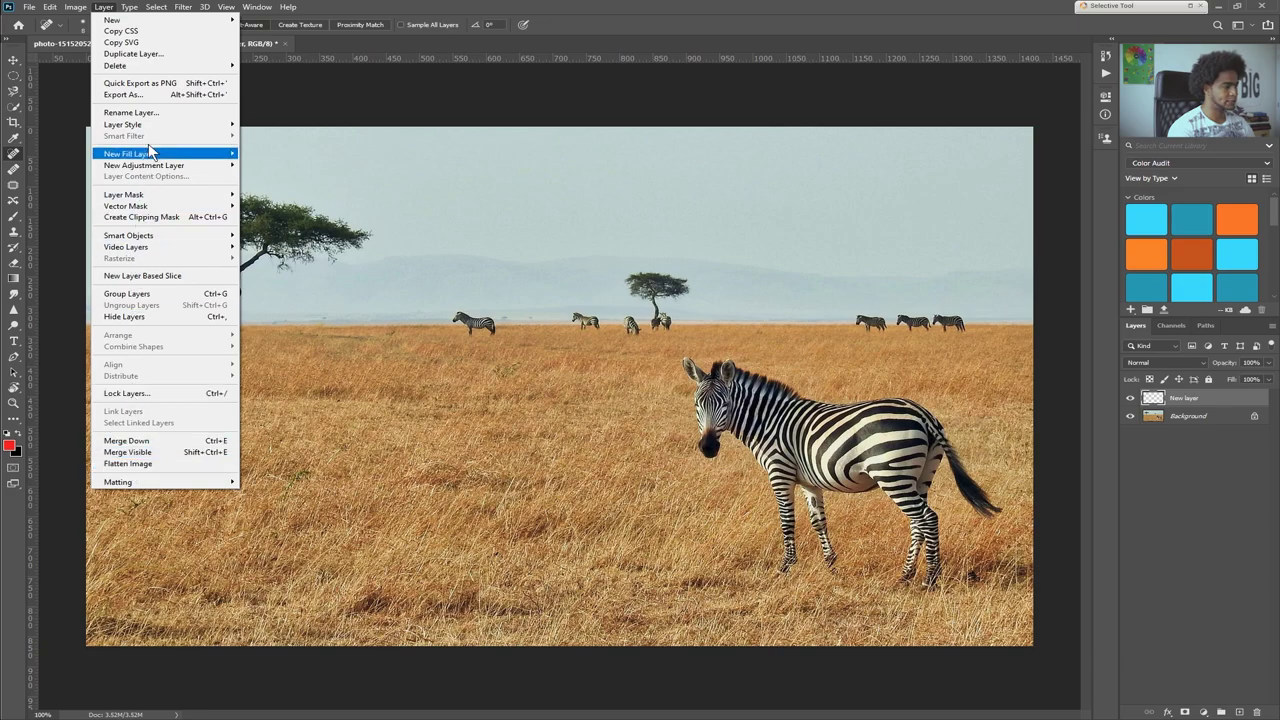
left_click(129, 7)
left_click(129, 7)
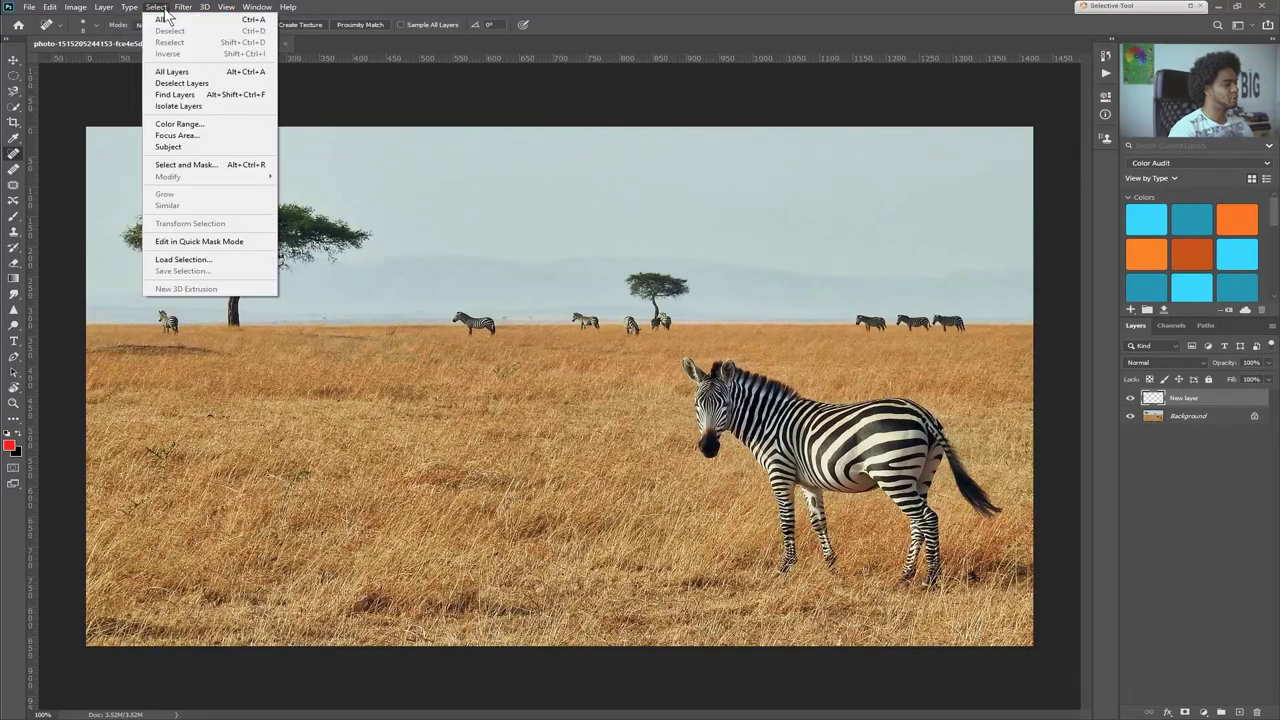
left_click(160, 8)
left_click(160, 8)
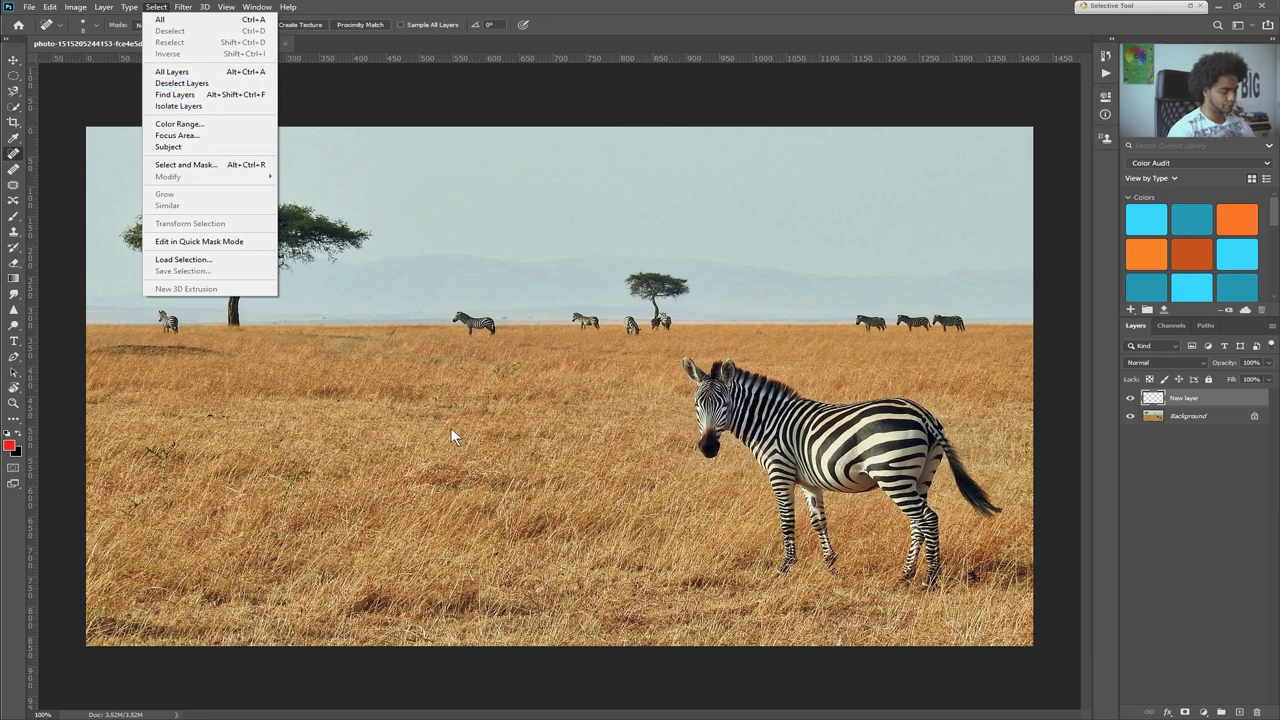
left_click(501, 371)
- Draw an elliptical marquee around the foreground zebra, browse the Filter and nearby menus, then deselect
key("m")
left_click_drag(598, 325, 1030, 614)
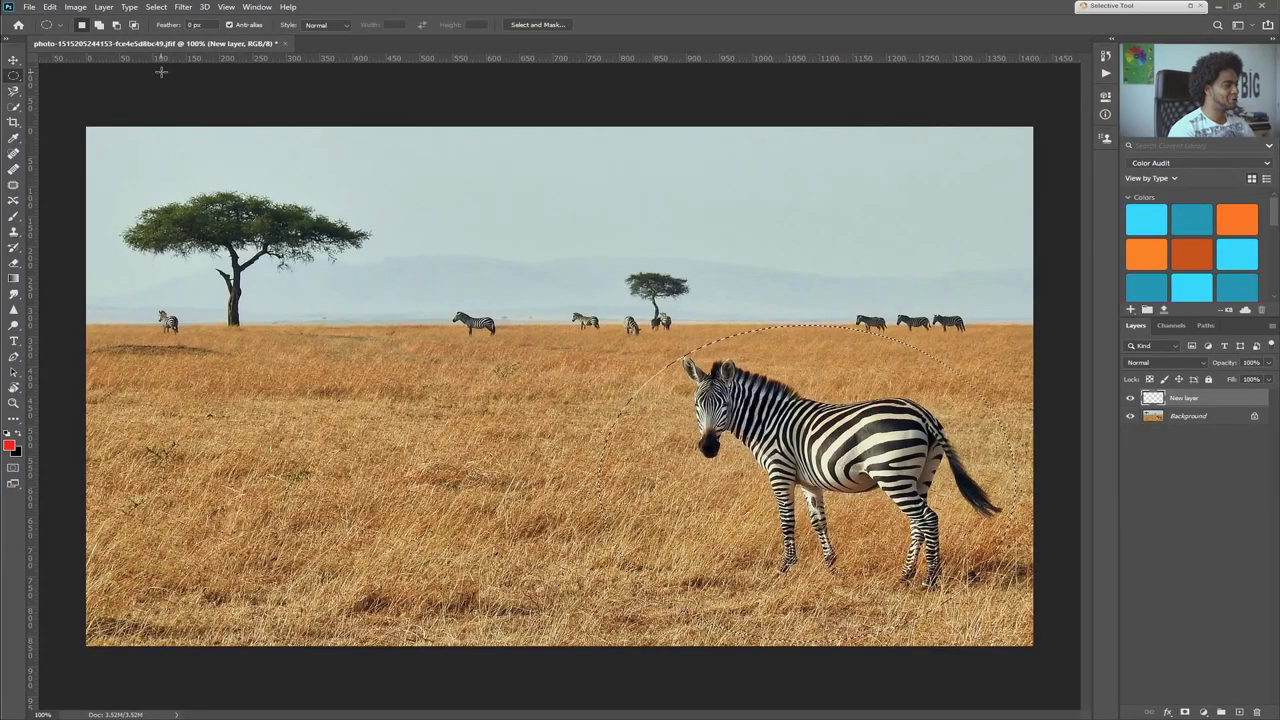
left_click(186, 10)
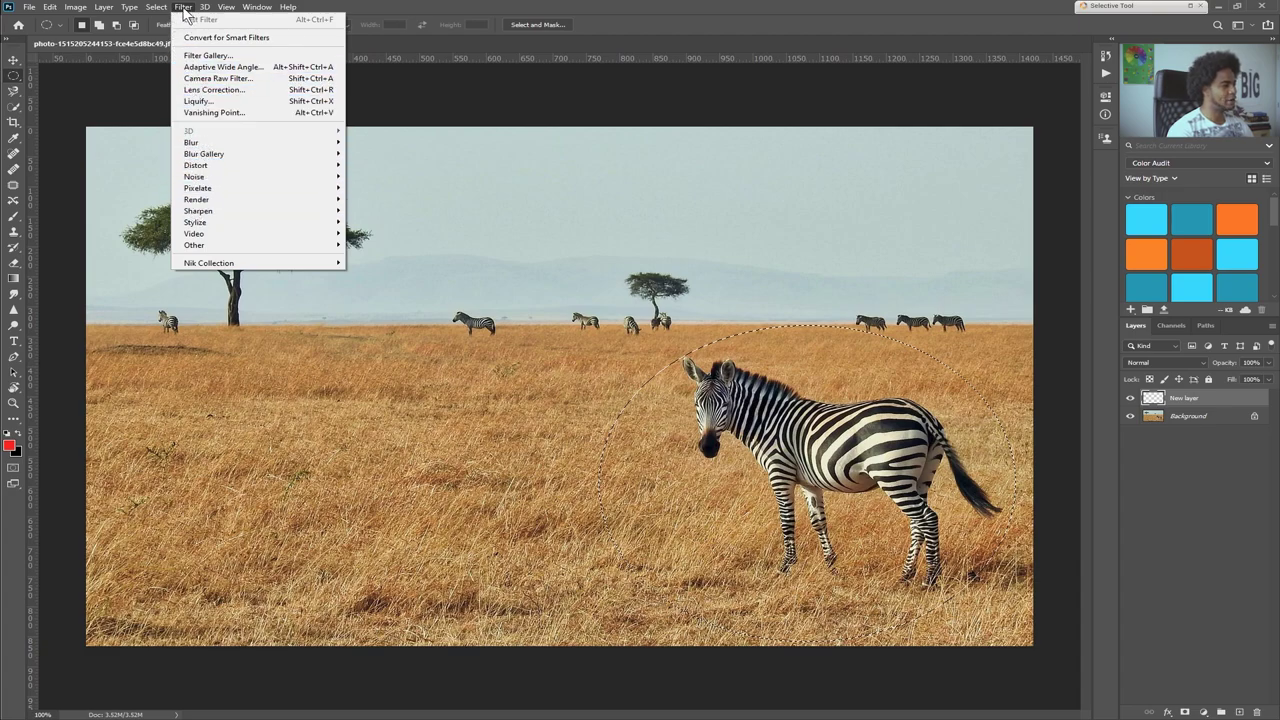
mouse_move(160, 10)
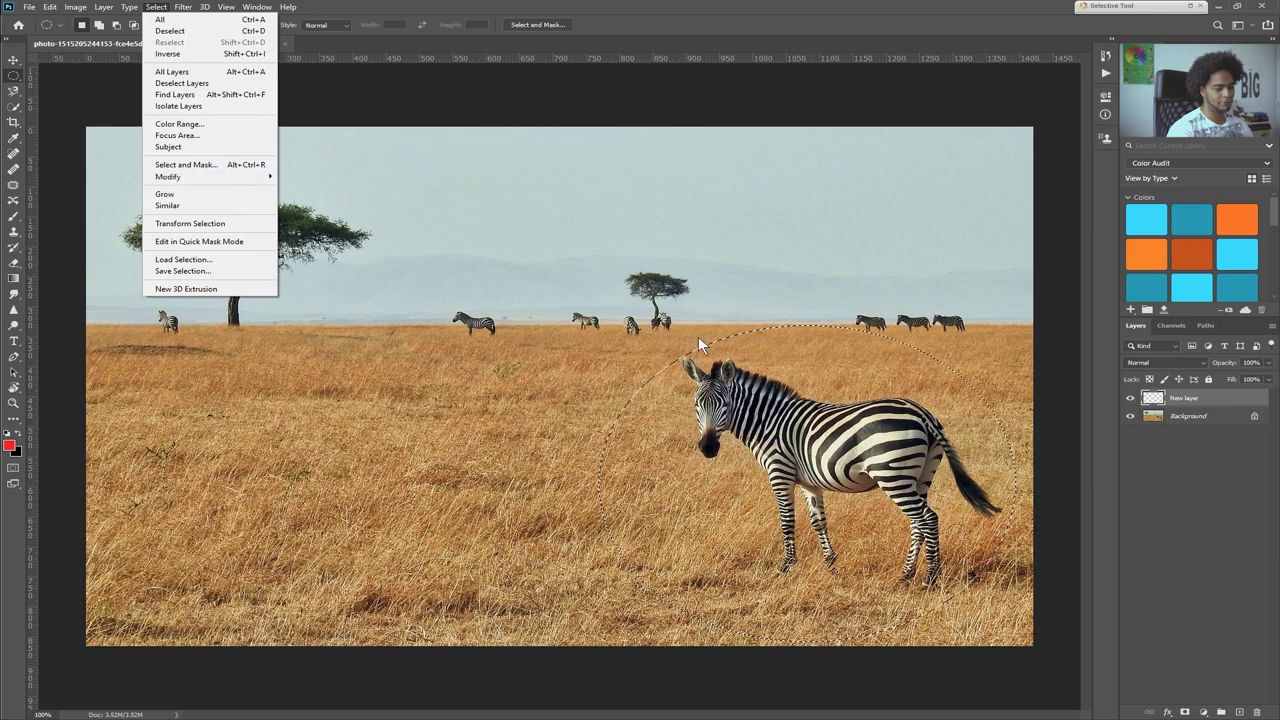
left_click(190, 8)
left_click(187, 10)
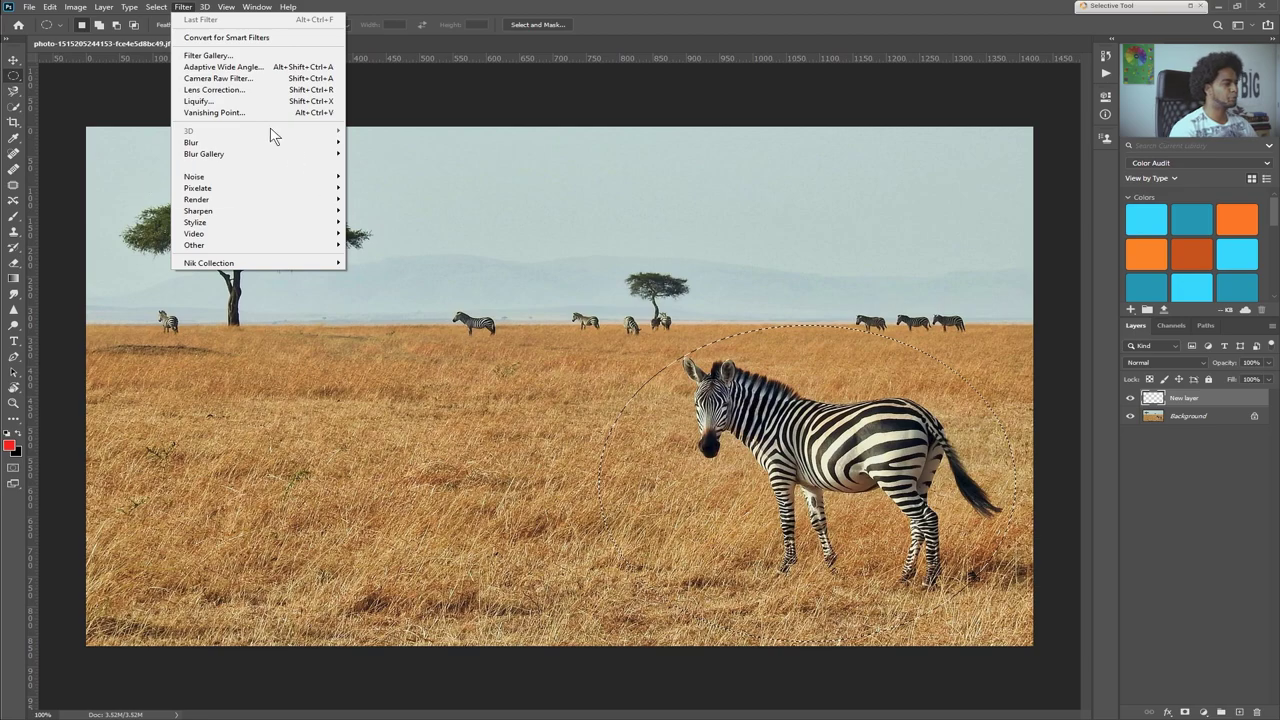
mouse_move(209, 13)
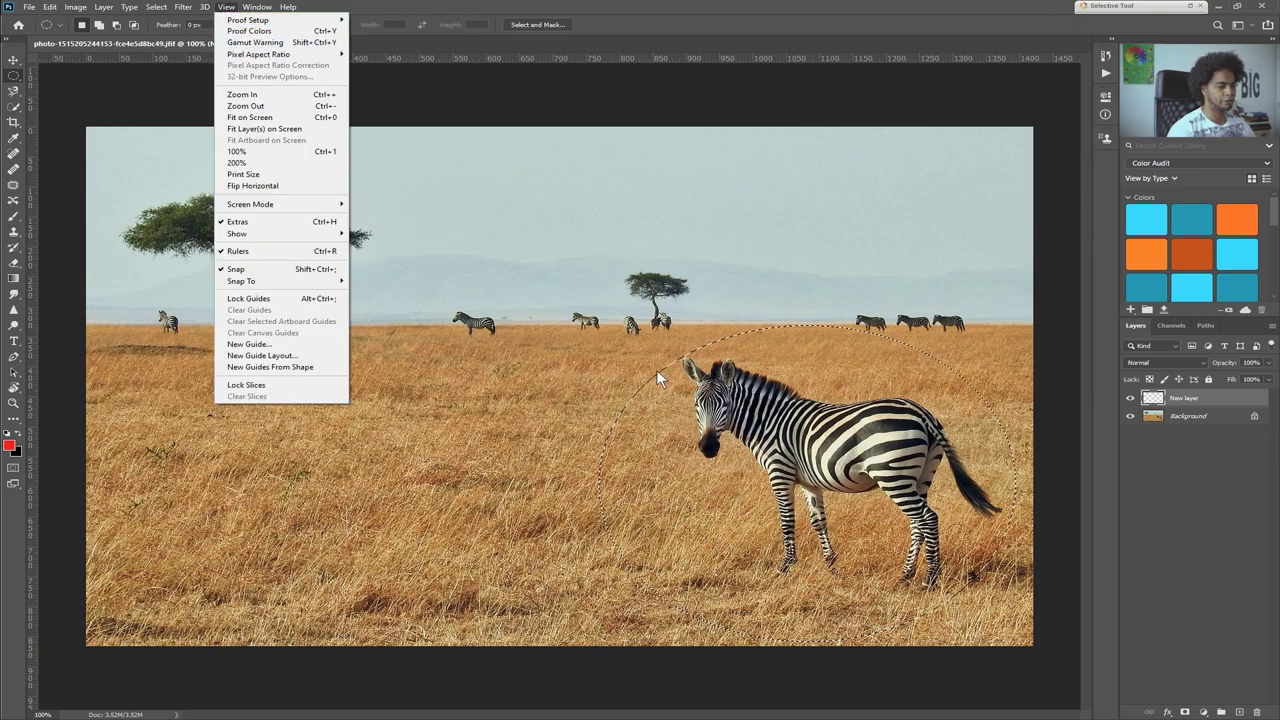
left_click(676, 300)
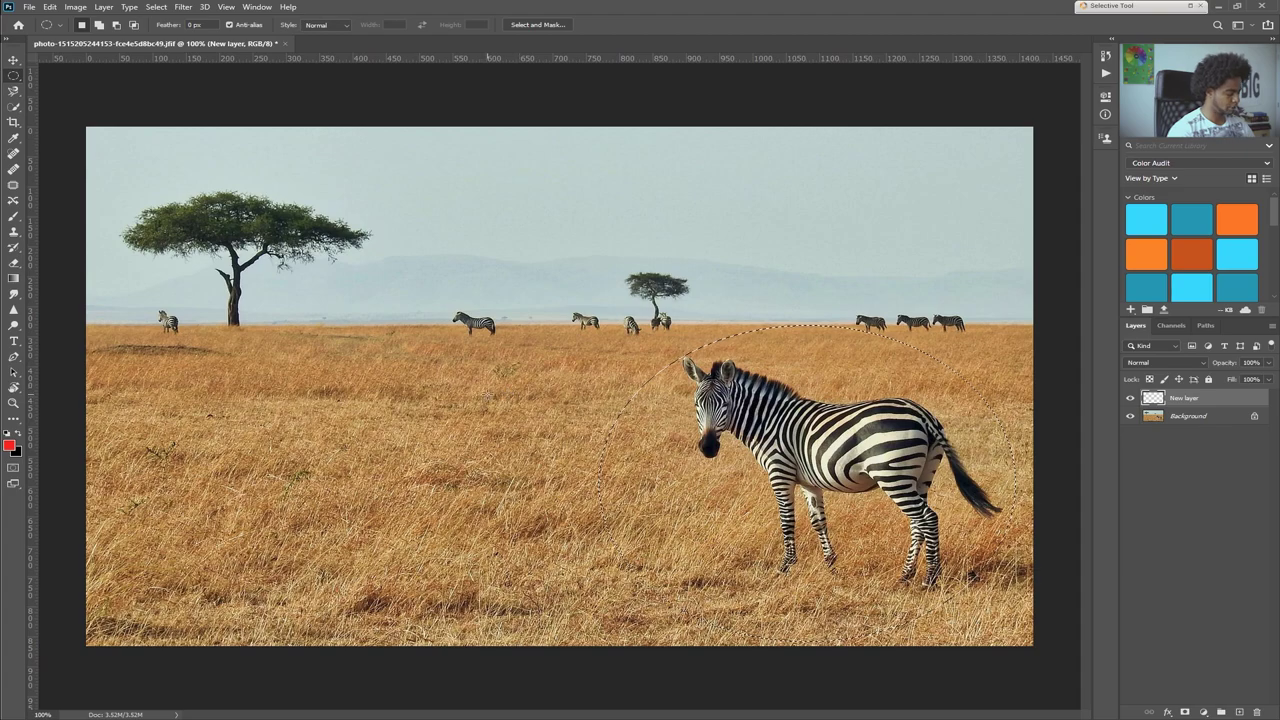
- Show the Brushes panel from the Window menu and collapse it into the icon dock
left_click(257, 7)
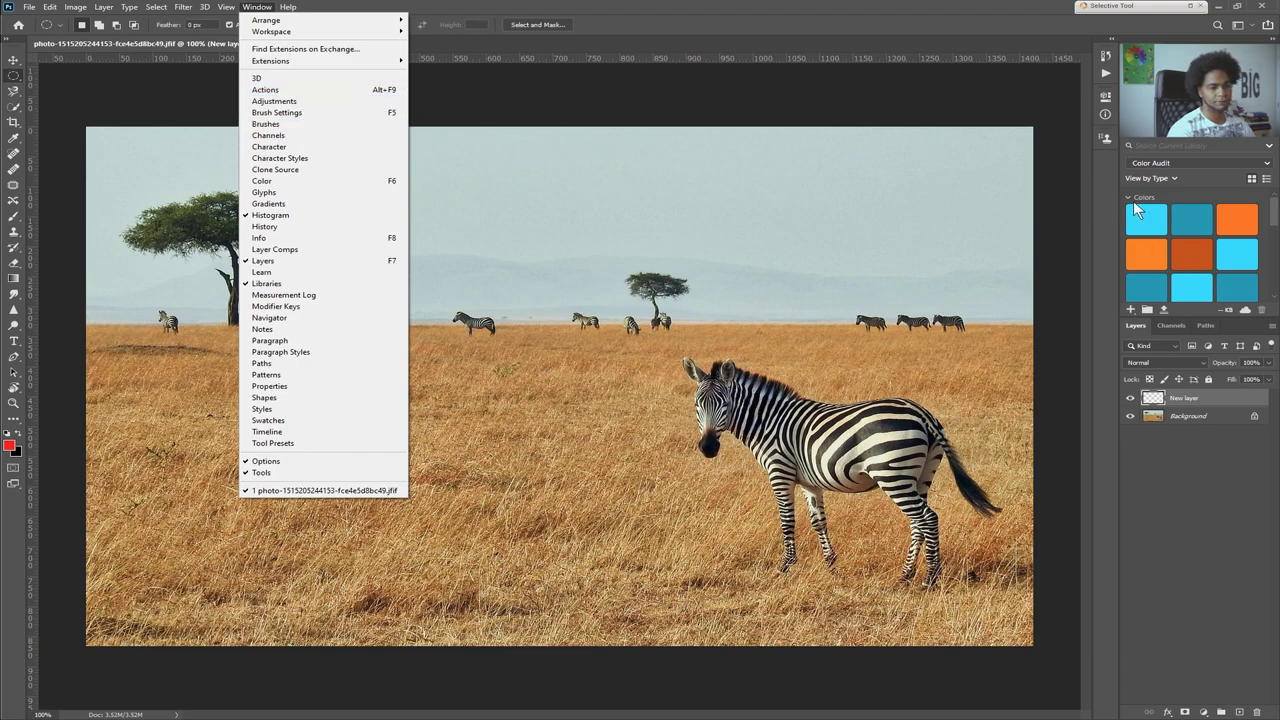
left_click(1105, 184)
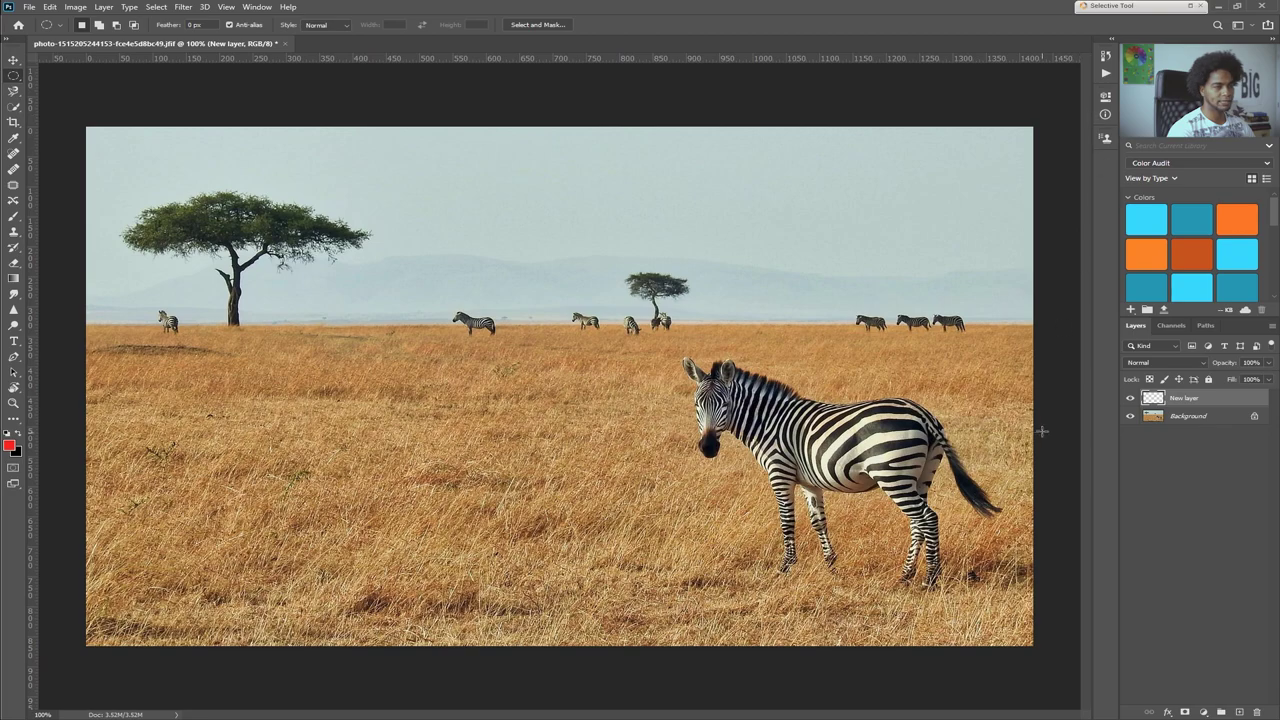
left_click(258, 8)
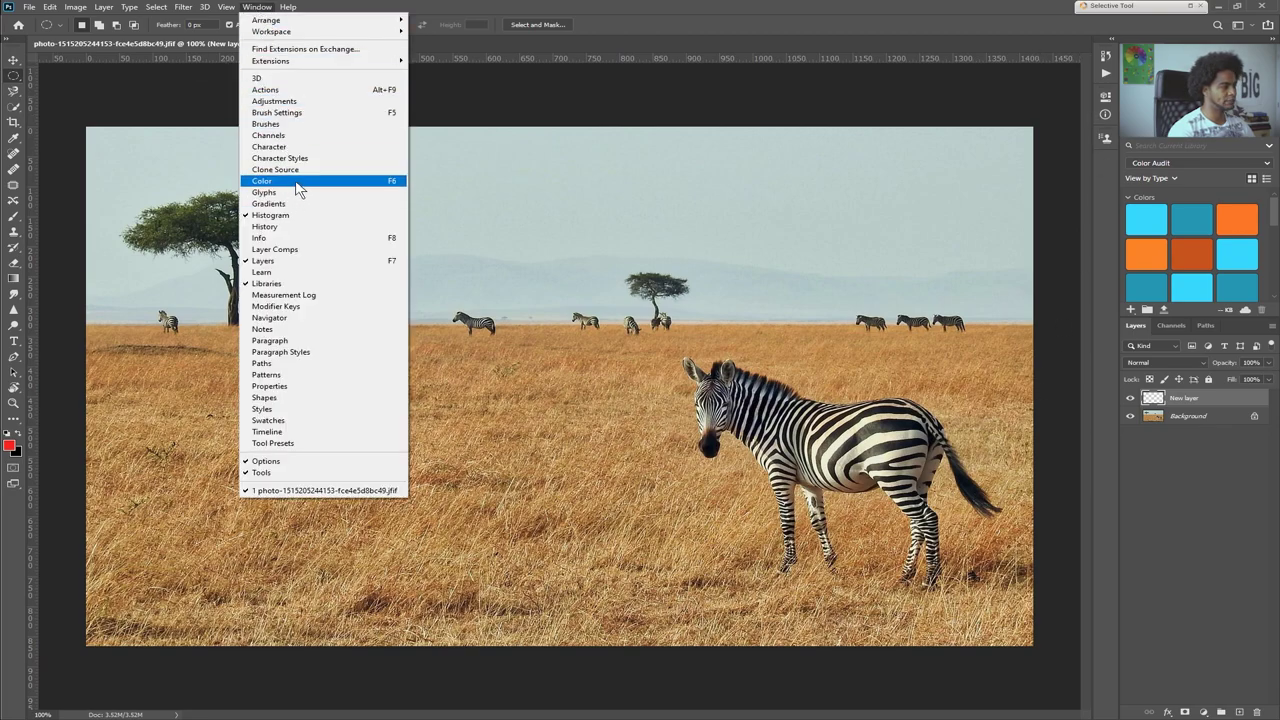
left_click(295, 130)
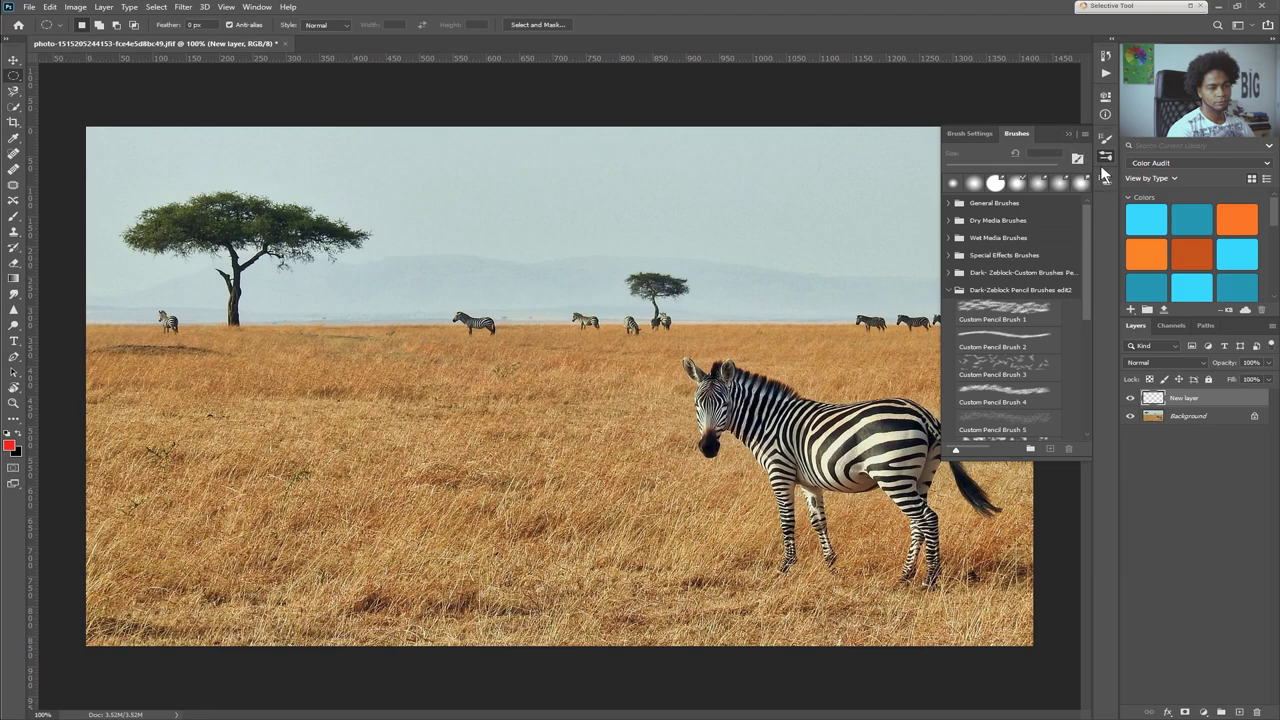
left_click(1068, 134)
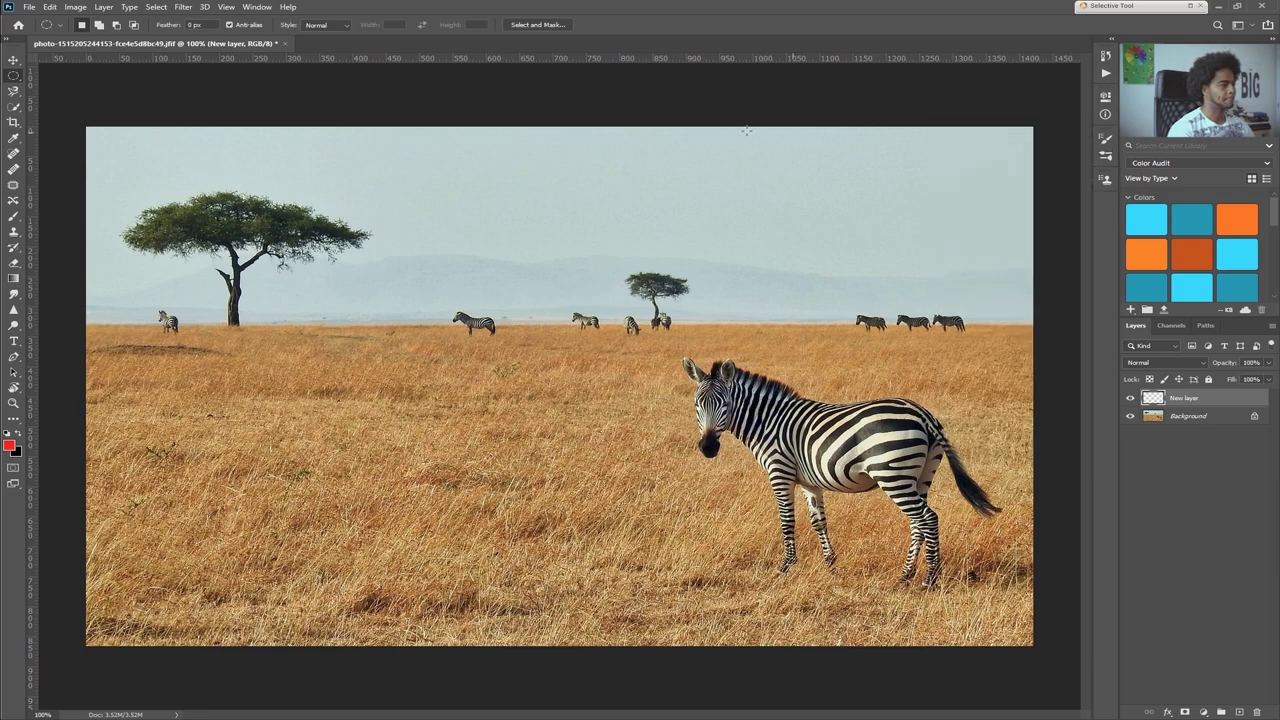
- Browse the Help, Filter, Edit and Layer menus
left_click(288, 8)
left_click(183, 7)
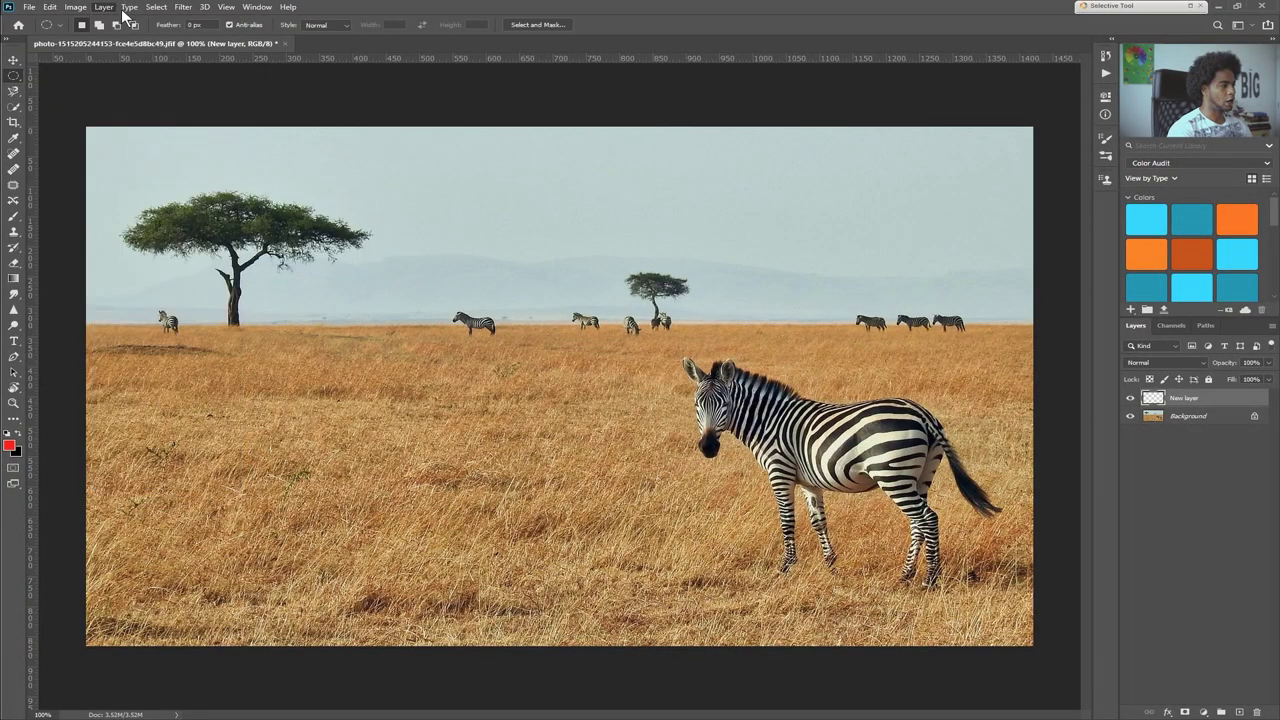
left_click(460, 6)
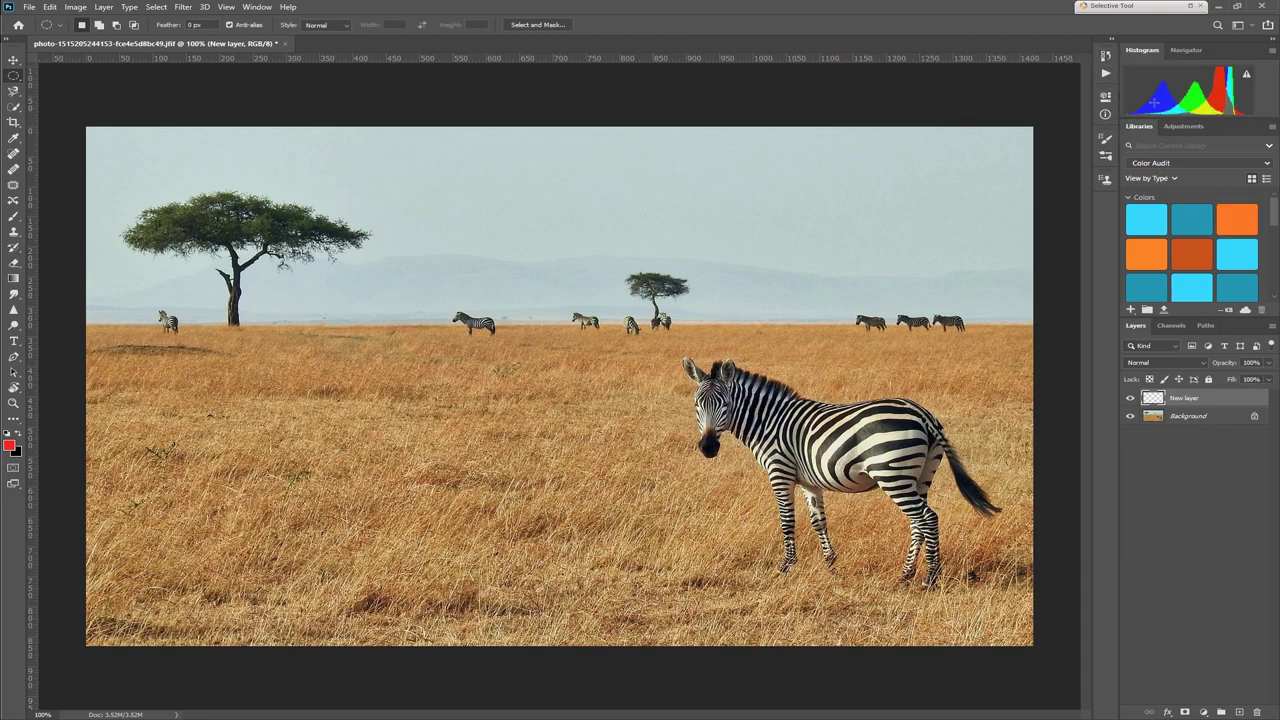
- Move the floating Selective Tool panel aside and switch to the Essentials workspace
left_click_drag(1157, 10, 118, 58)
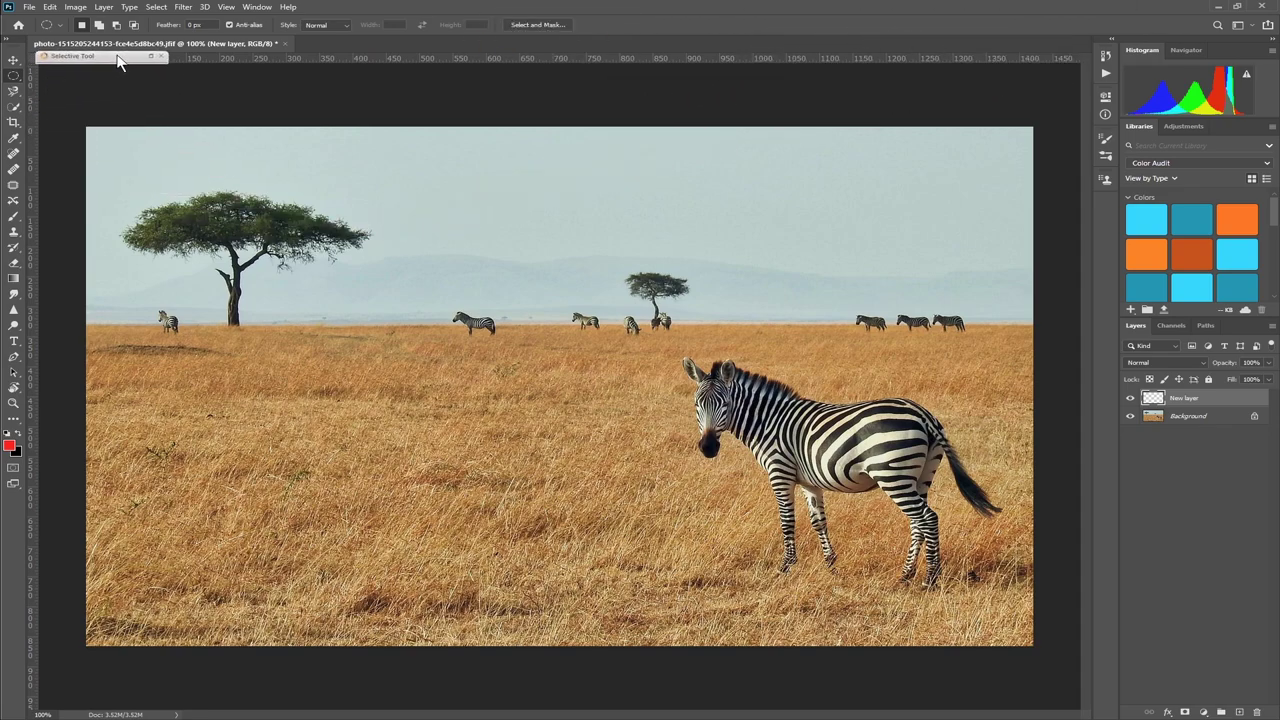
left_click(1217, 25)
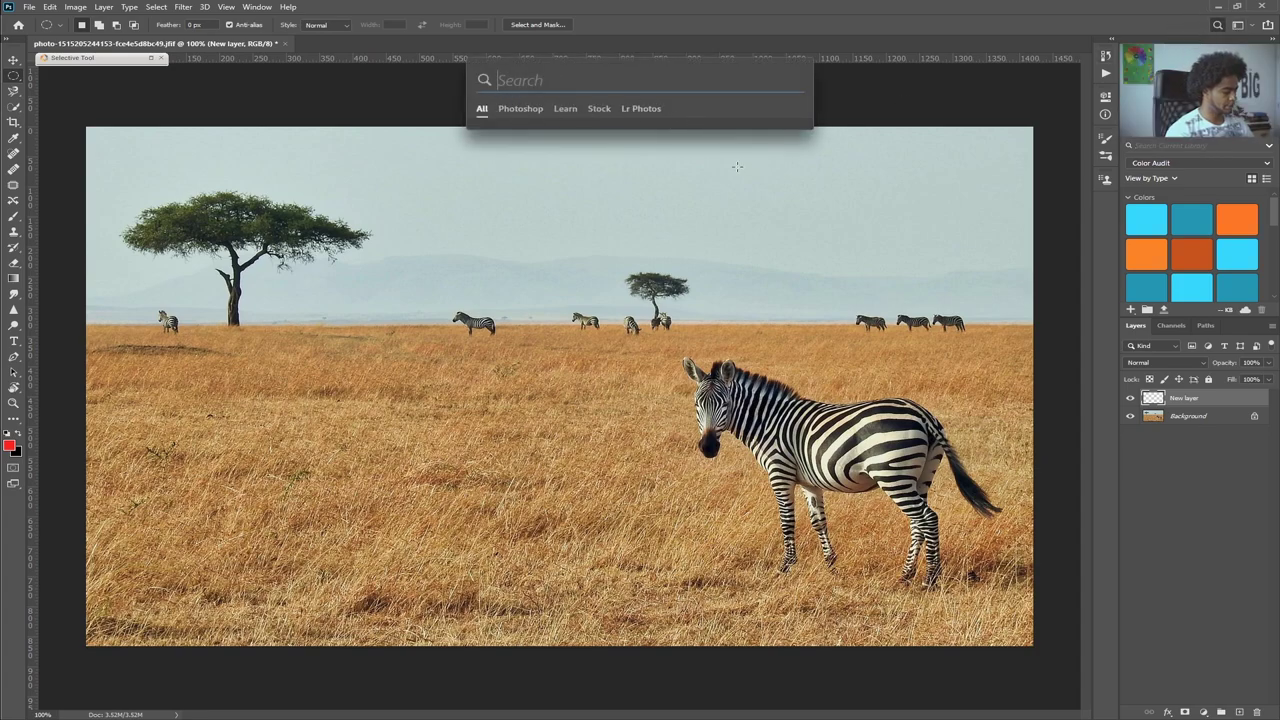
left_click(1217, 25)
left_click(1266, 25)
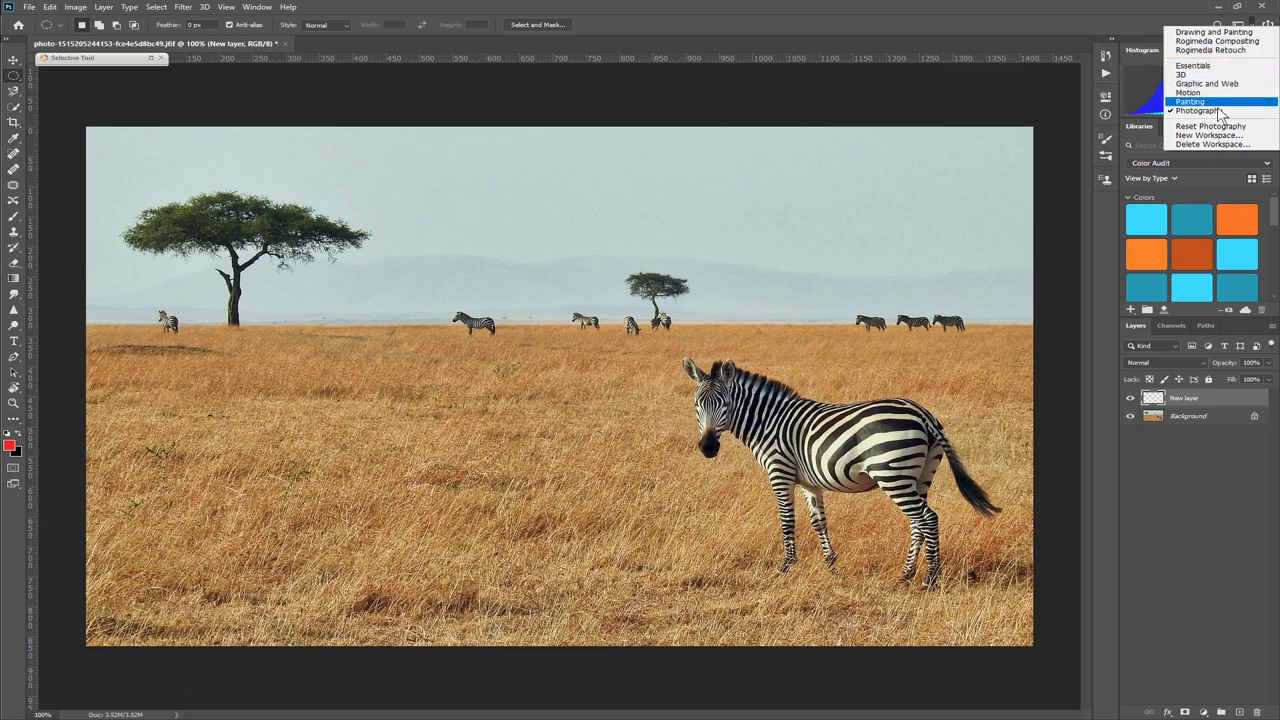
left_click(1191, 65)
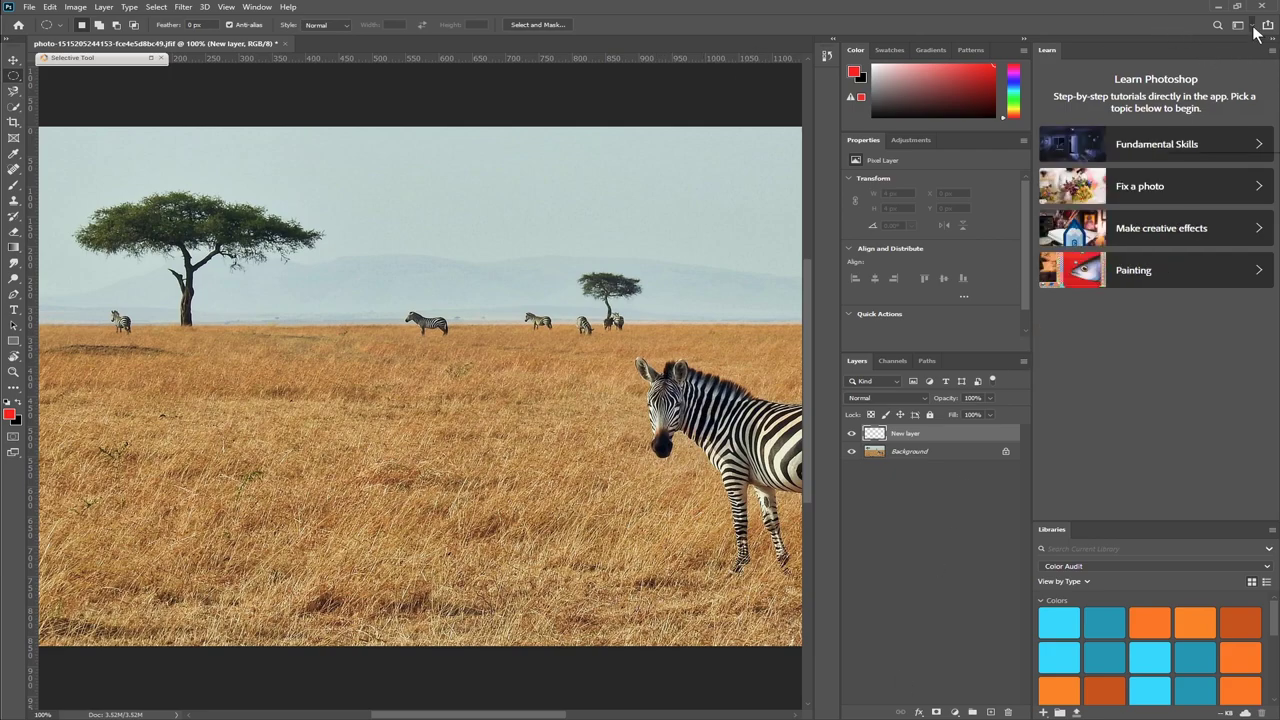
- Reselect Essentials, then choose the Photography workspace from the switcher
left_click(1254, 29)
left_click(1208, 86)
left_click(1240, 25)
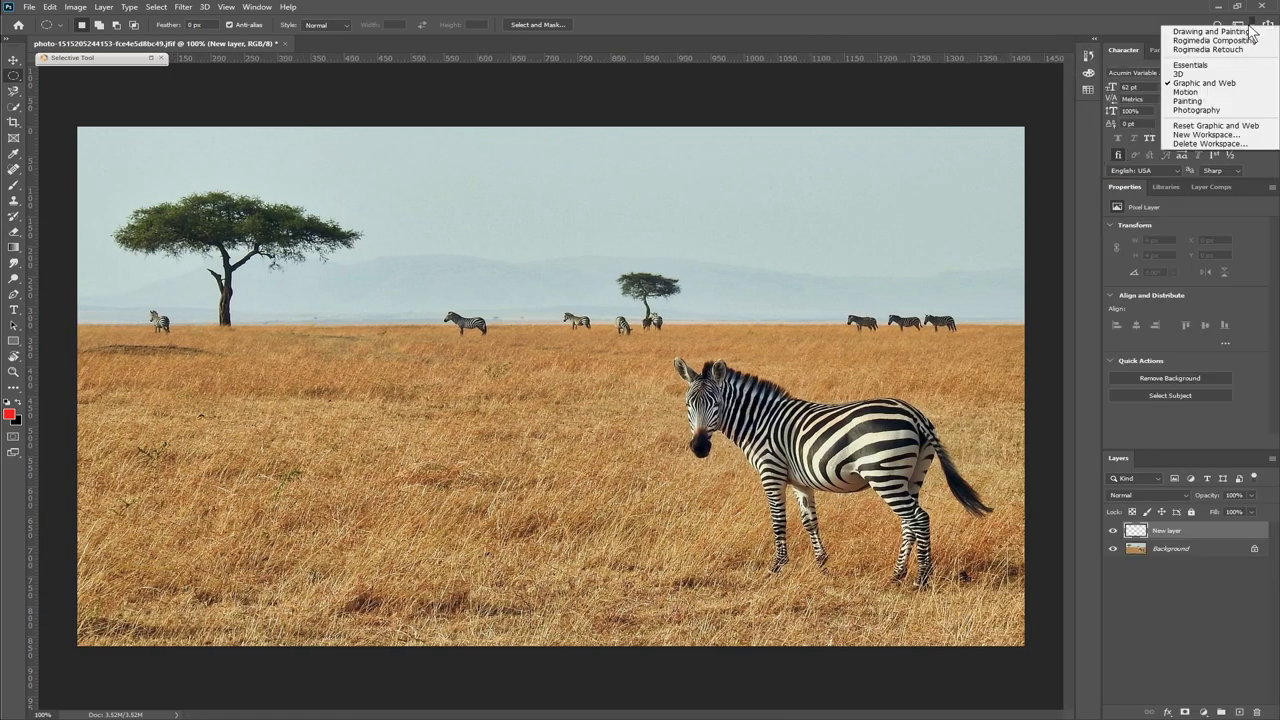
left_click(1190, 65)
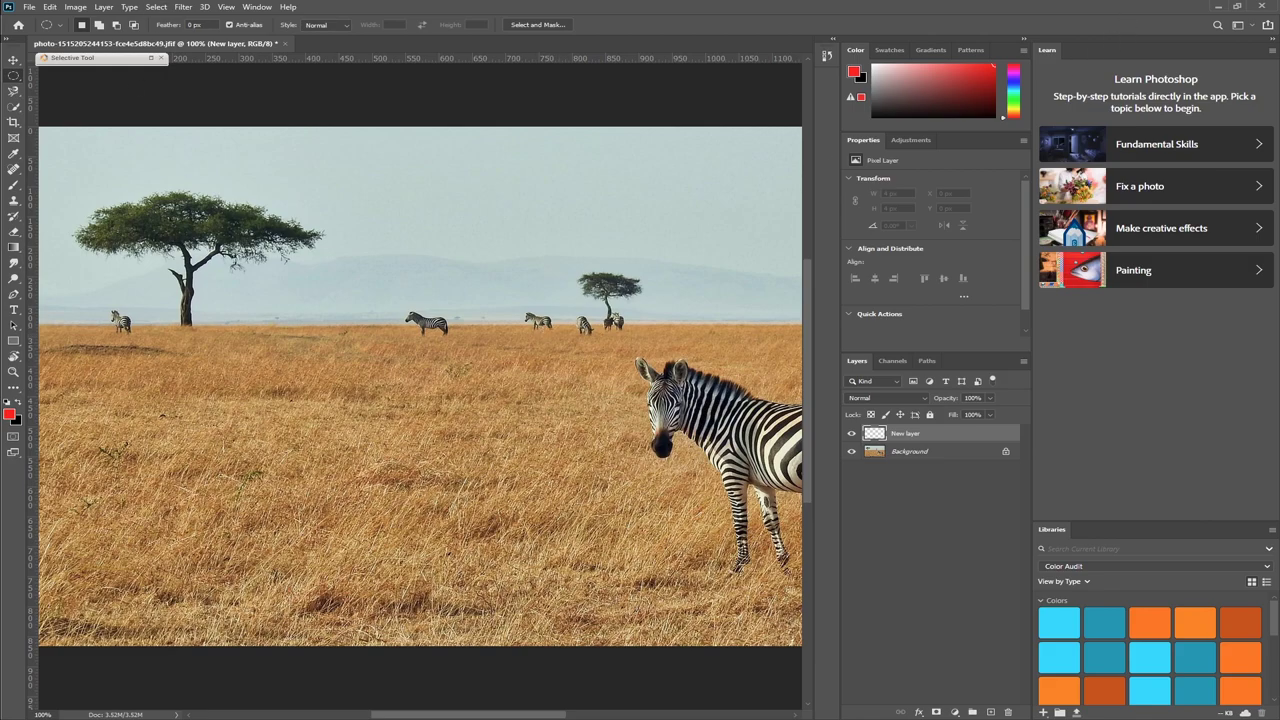
left_click(1244, 25)
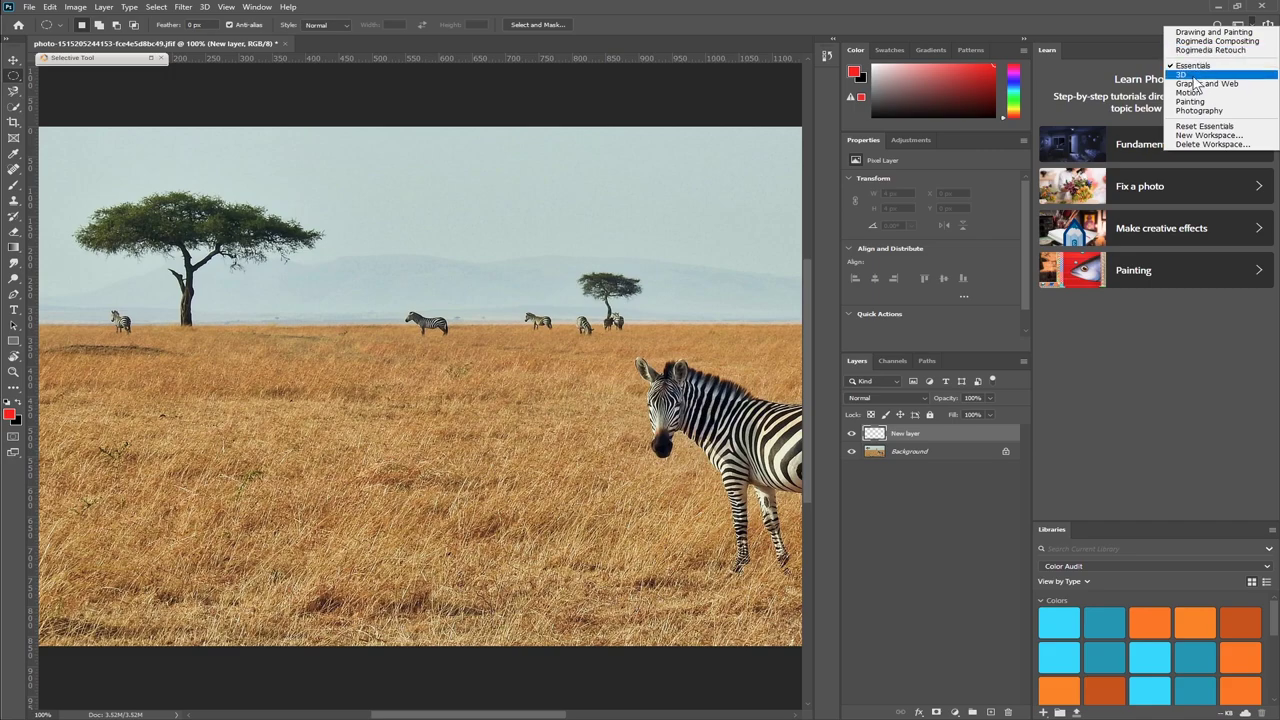
left_click(1215, 108)
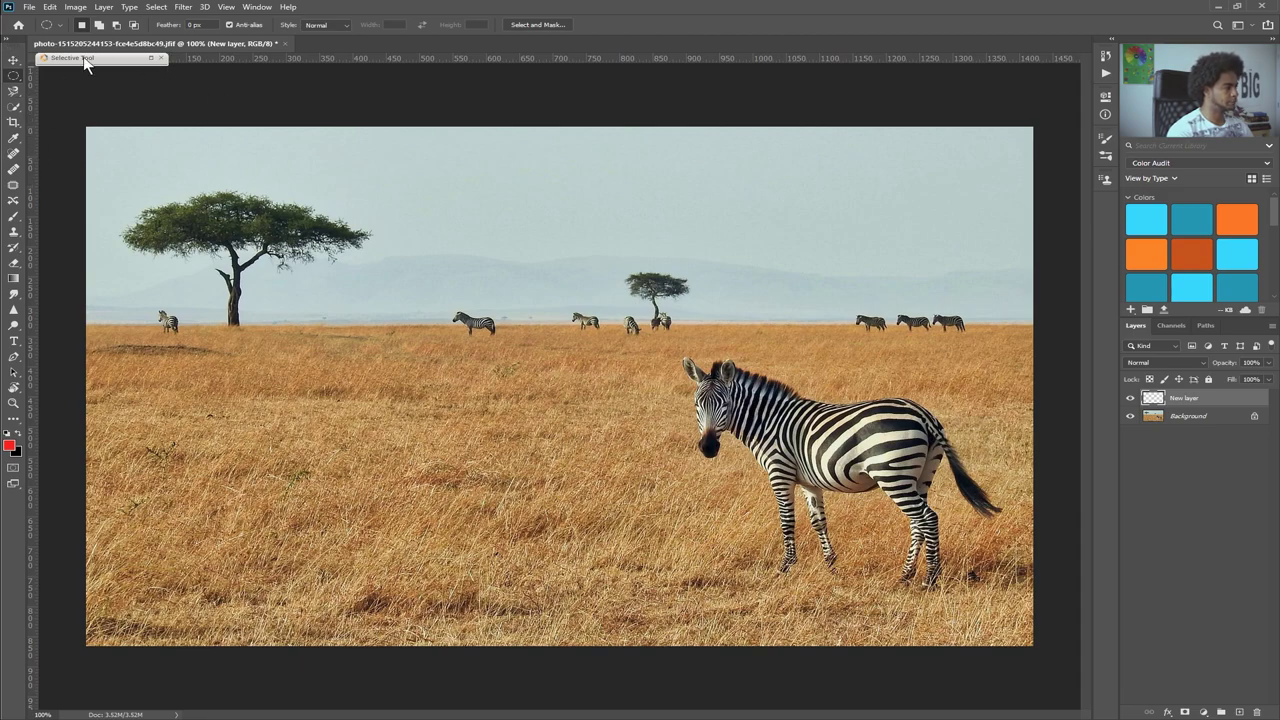
- Float the Tools panel and two docked panels over the photo, then choose Reset Photography
left_click_drag(14, 50, 488, 197)
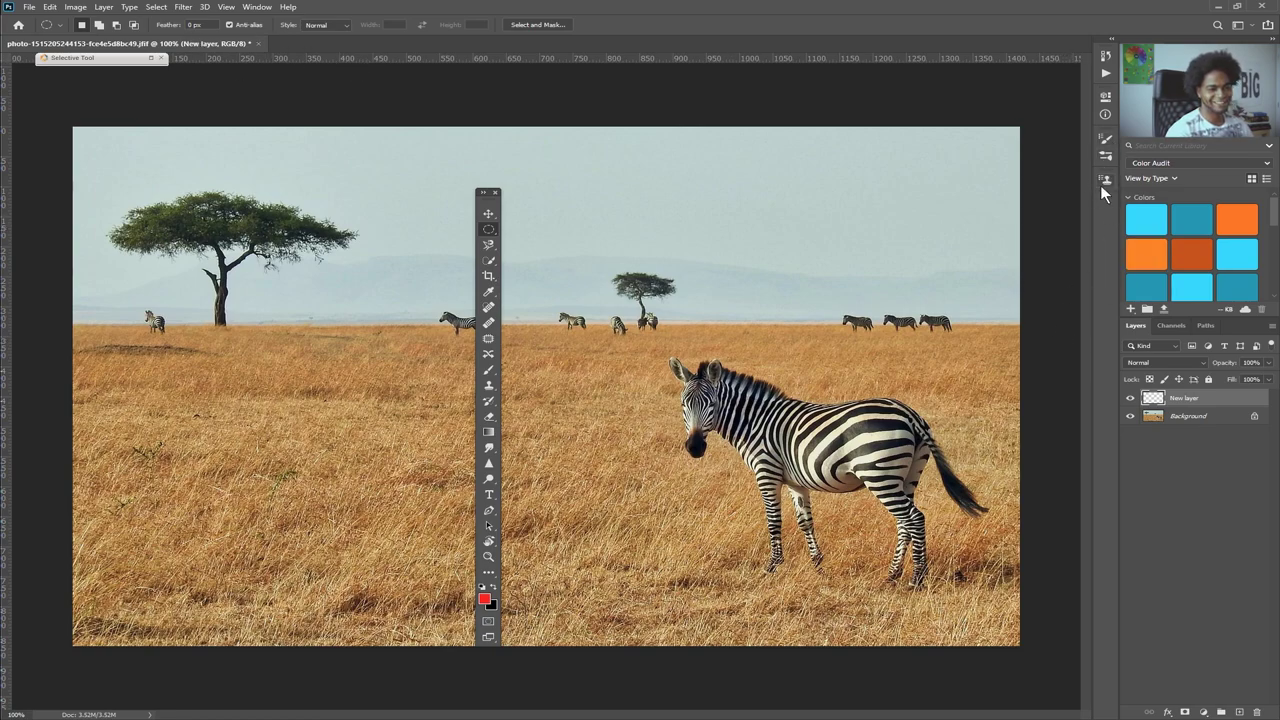
left_click_drag(1106, 186, 600, 252)
left_click_drag(1105, 96, 603, 258)
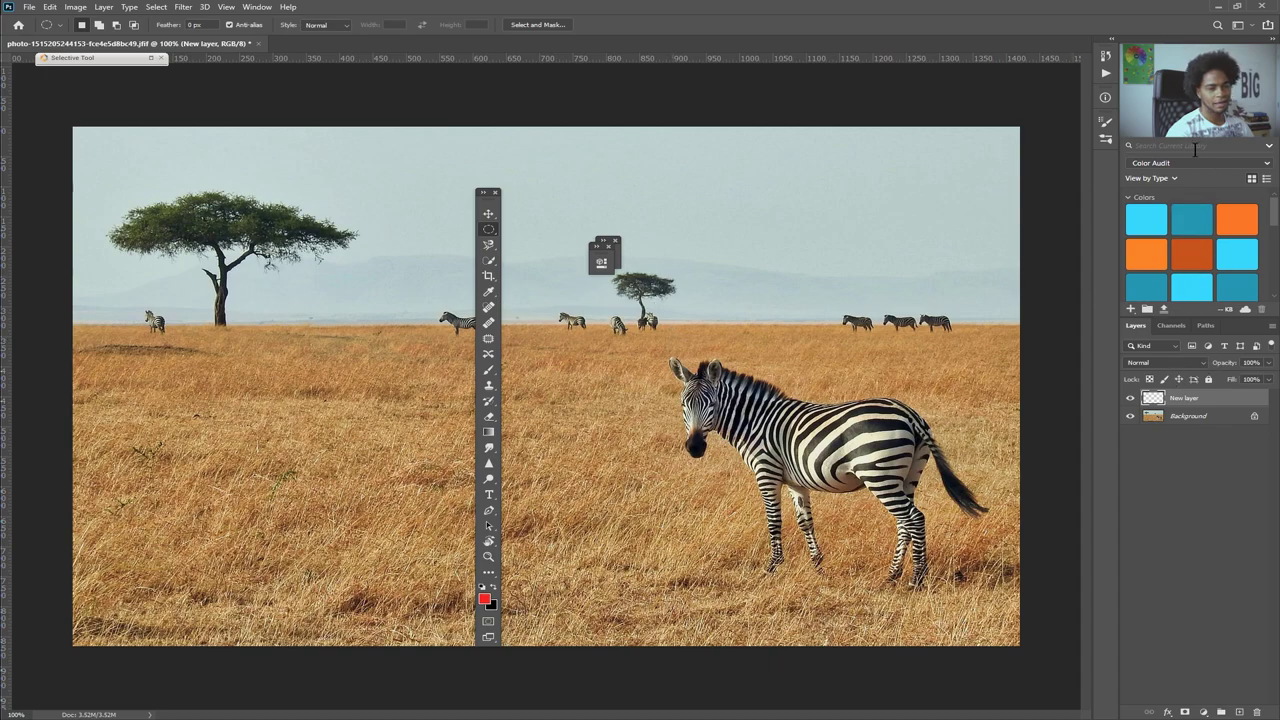
left_click_drag(601, 260, 320, 252)
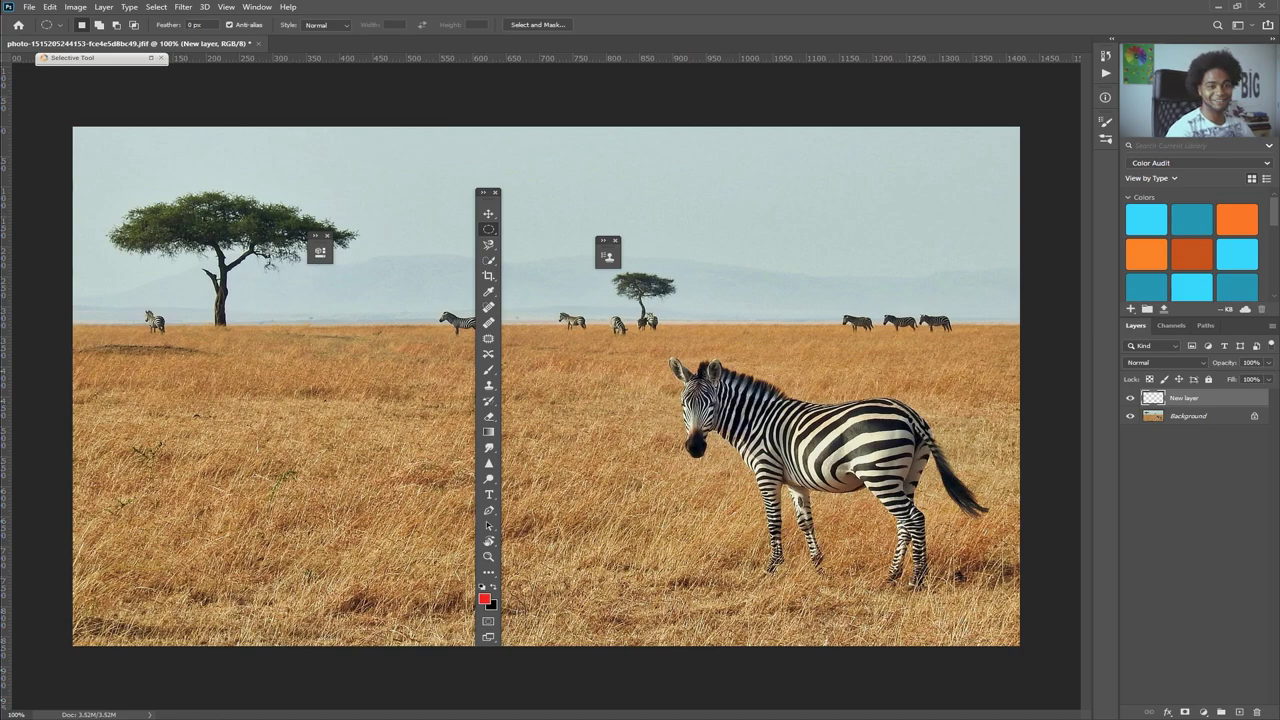
left_click(1252, 26)
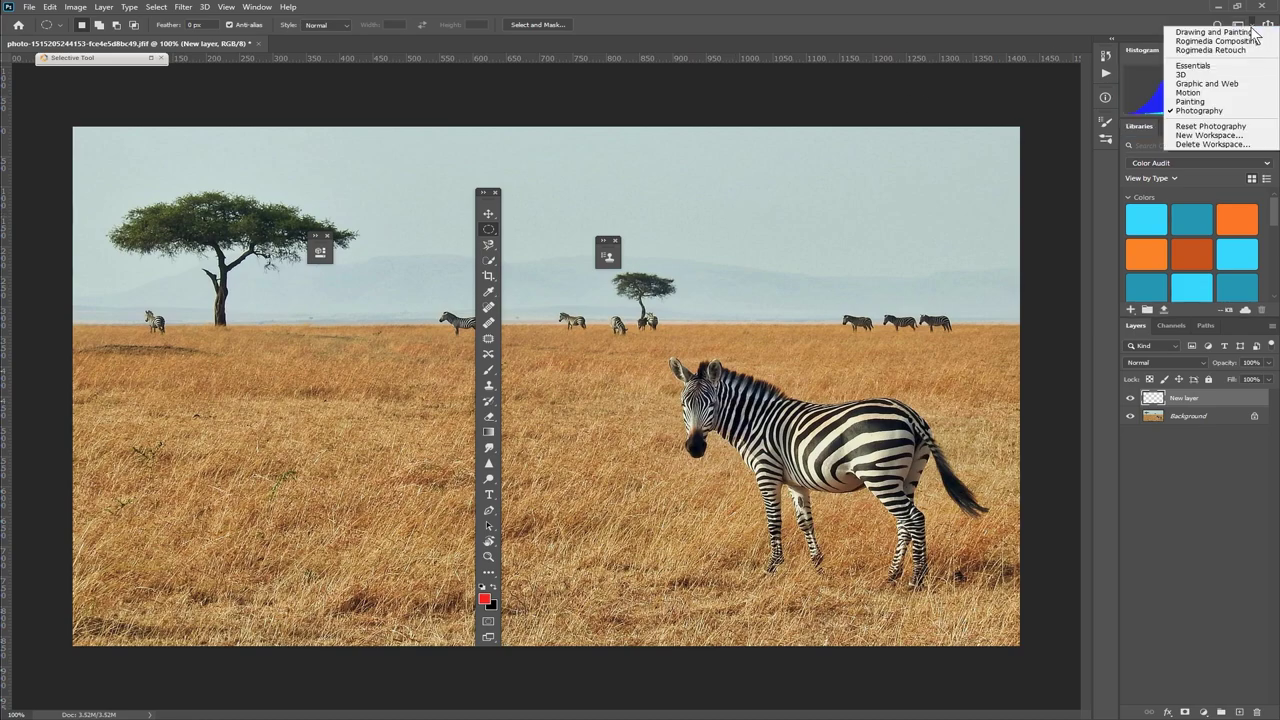
left_click(1236, 130)
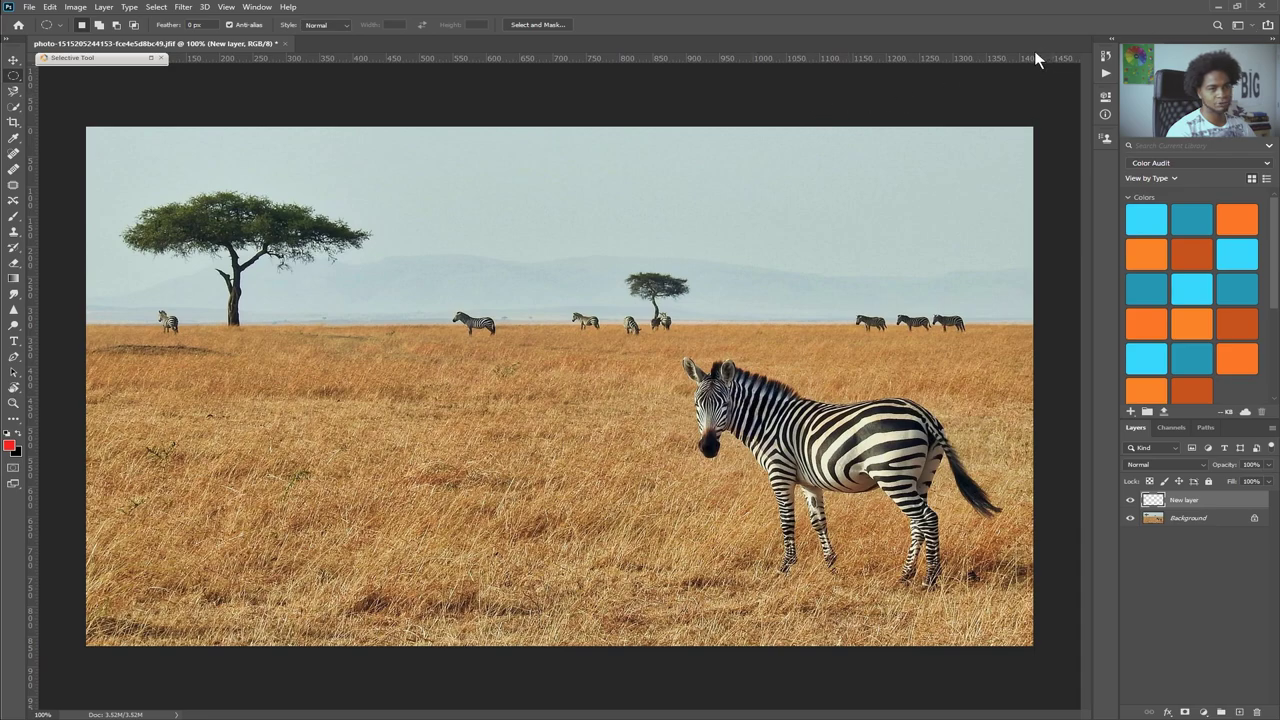
- Preview and dismiss the document's Share options, then show the fill or adjustment layer types in Layers
left_click(1268, 30)
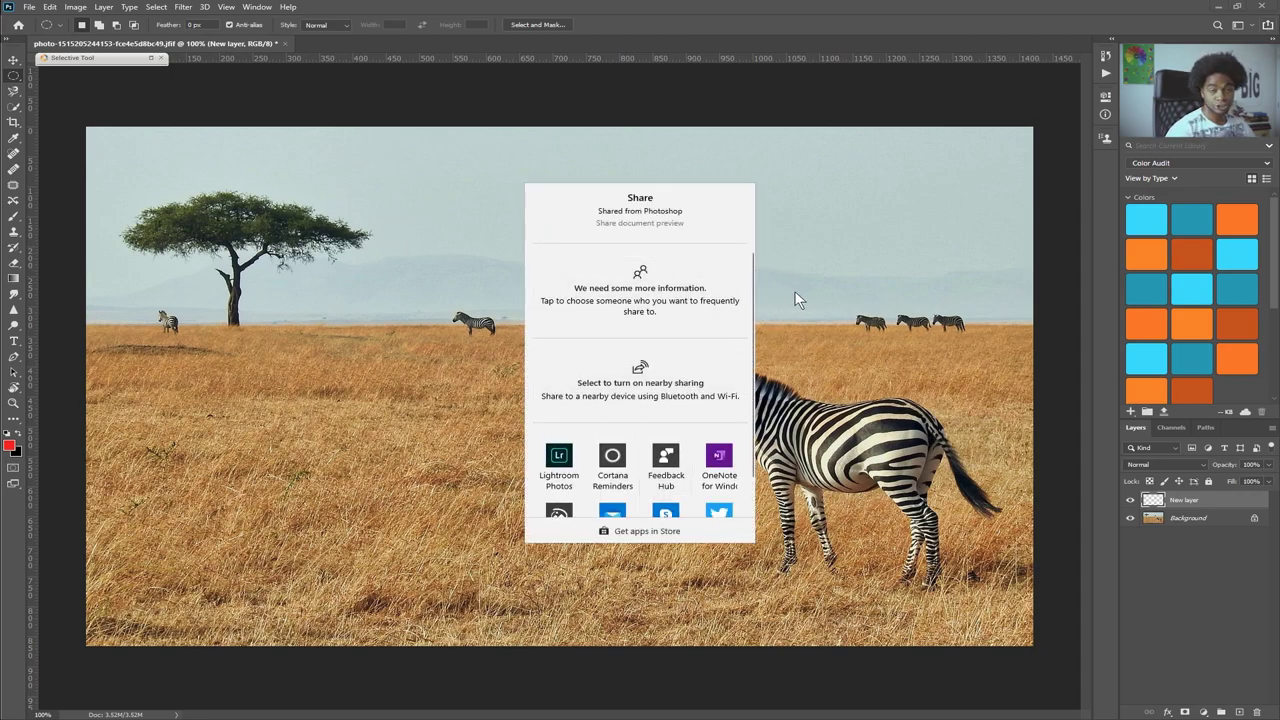
left_click(759, 324)
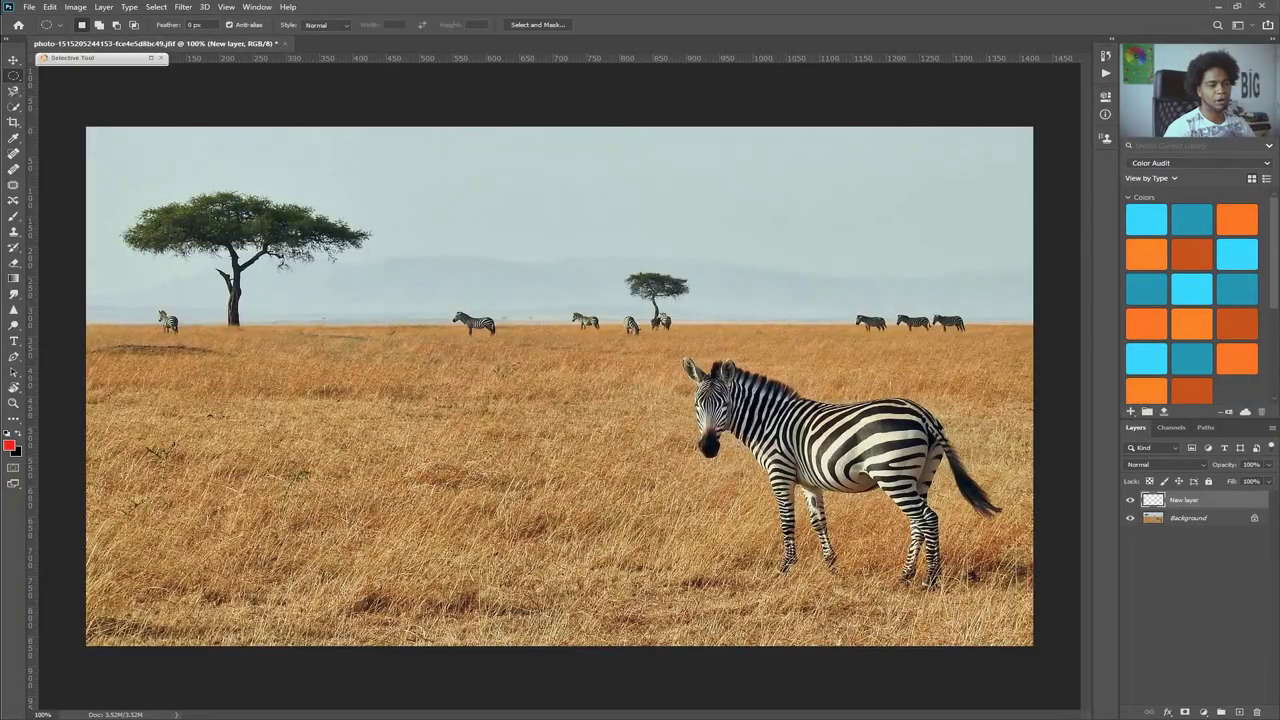
left_click(1205, 712)
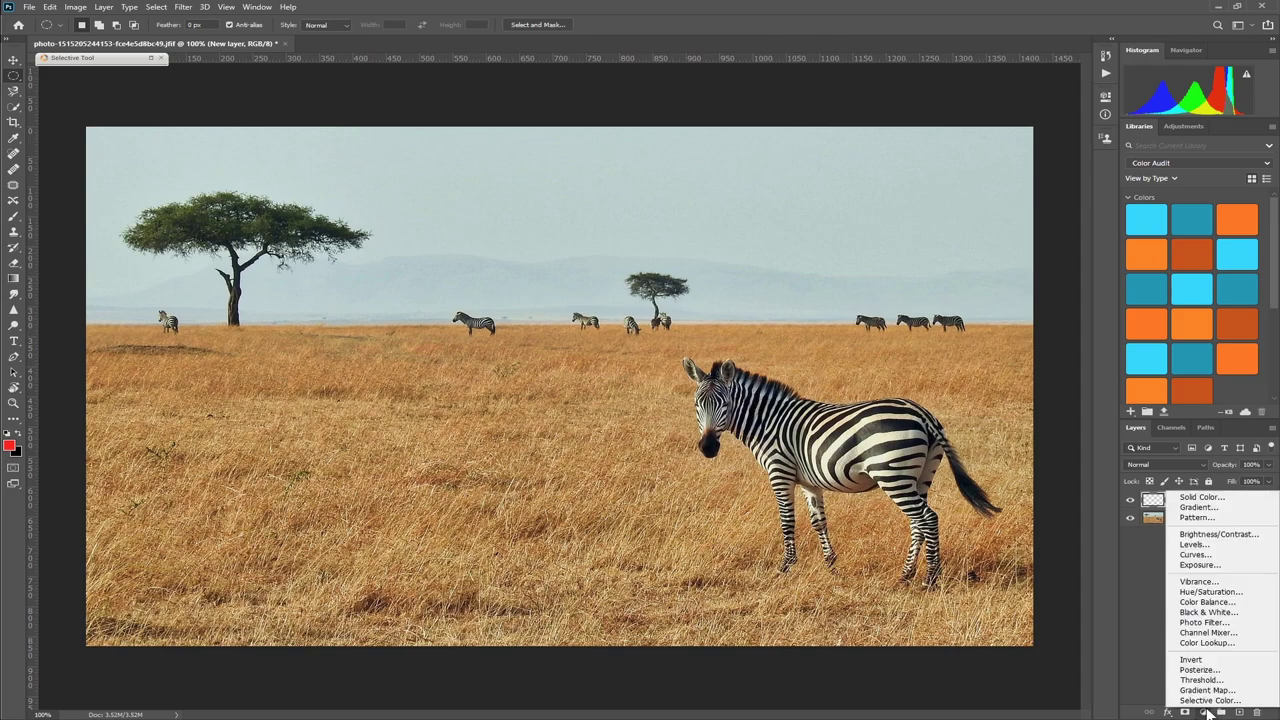
- Add a Curves adjustment layer, raise the curve slightly, then apply the Color Negative (RGB) preset
left_click(1193, 554)
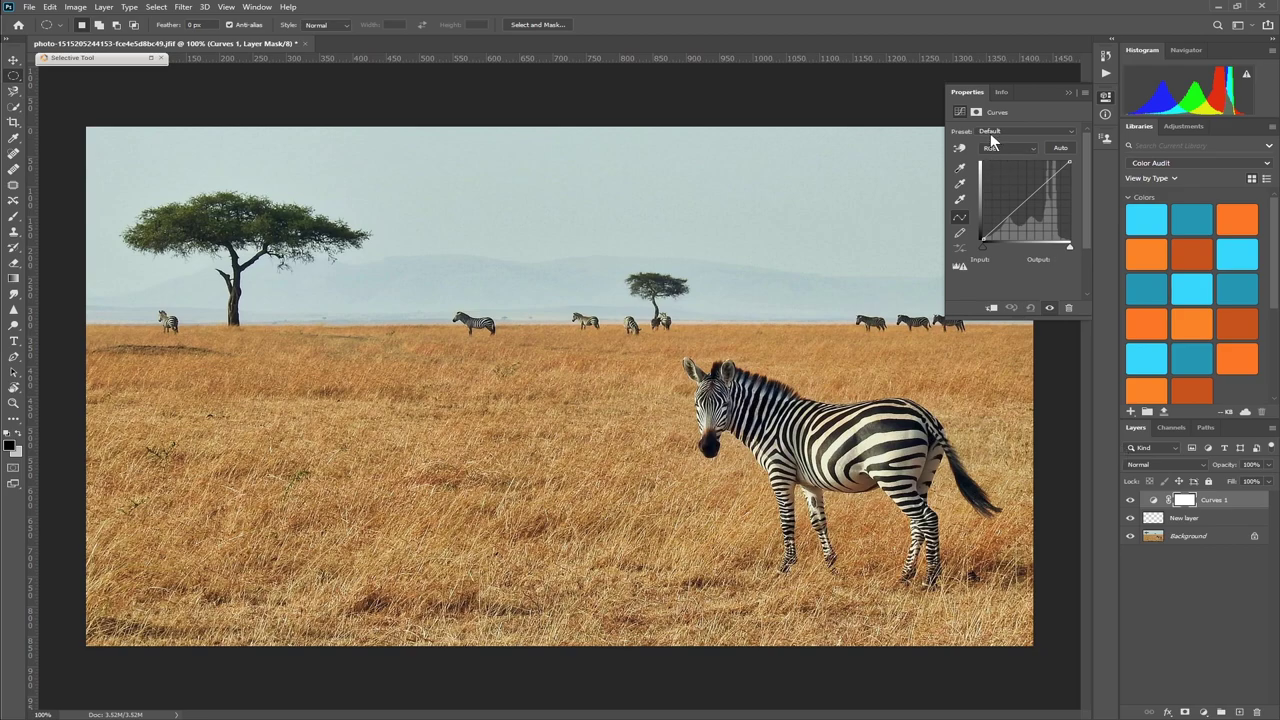
mouse_move(1014, 212)
left_mouse_down()
mouse_move(1016, 180)
mouse_move(1014, 210)
left_mouse_up()
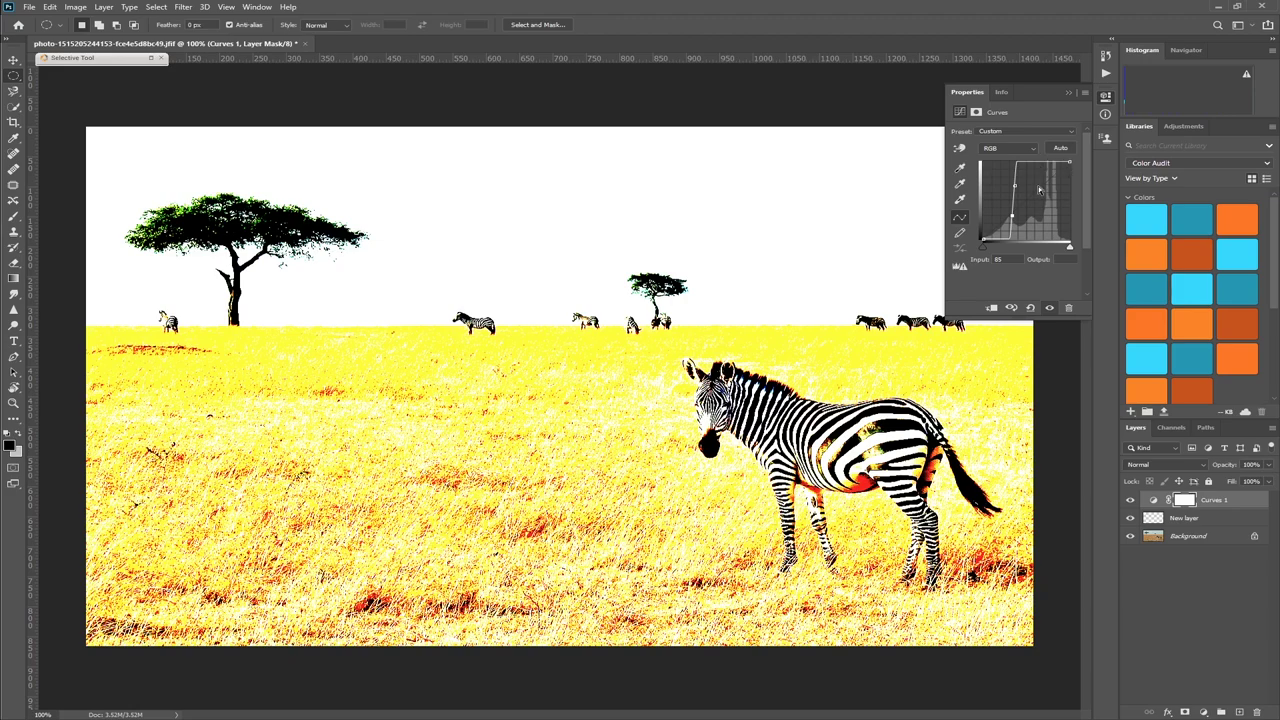
left_click(1004, 130)
left_click(1006, 153)
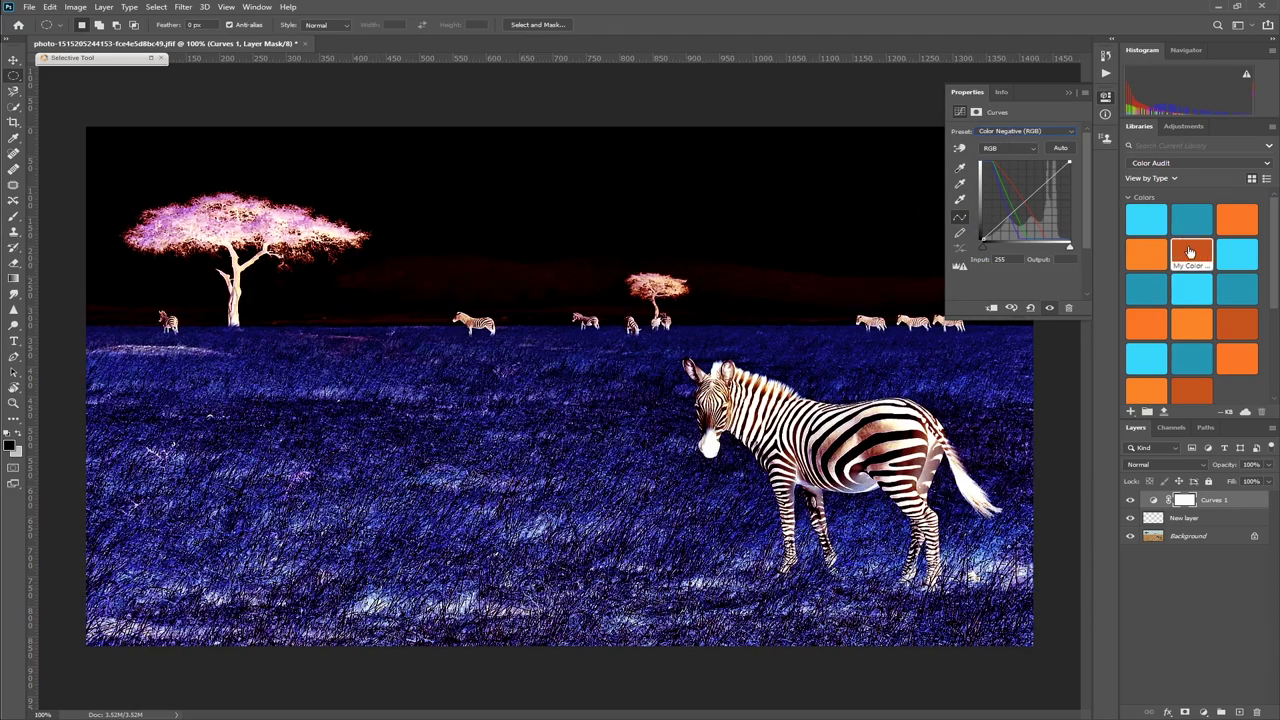
left_click(1002, 93)
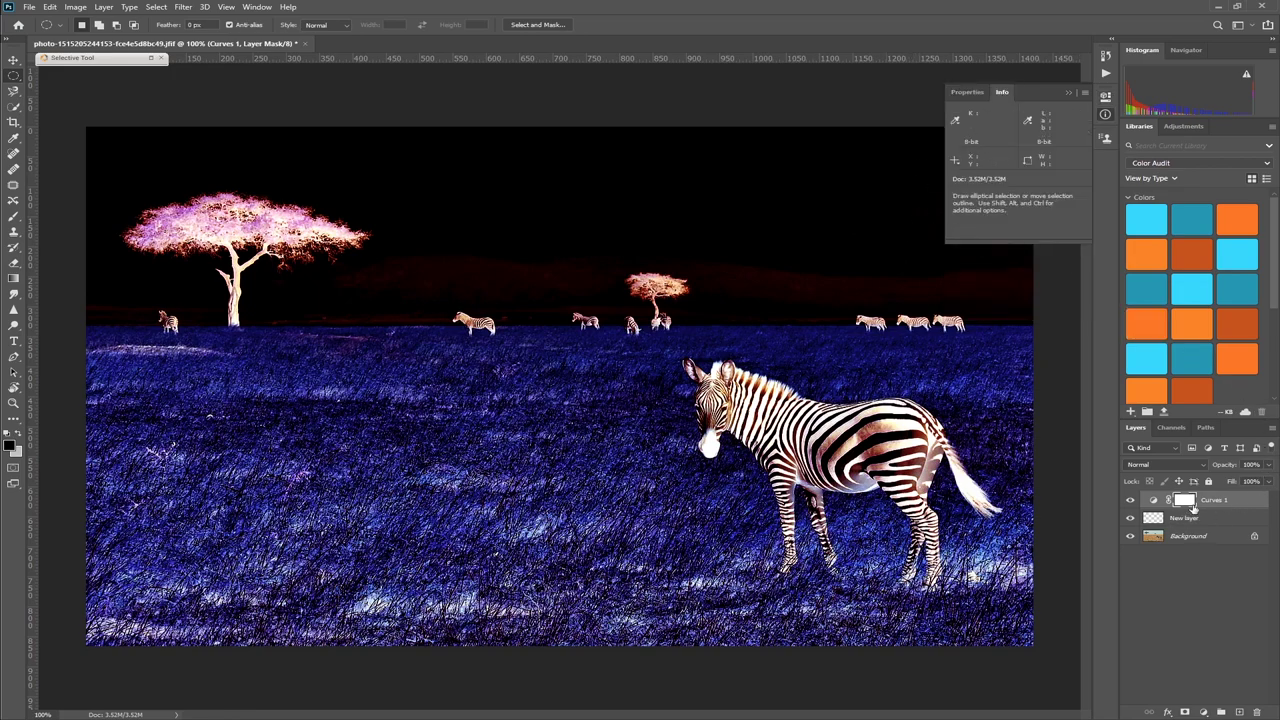
- Delete the Curves layer mask, then discard the Curves 1 adjustment layer in the trash
left_click(1257, 712)
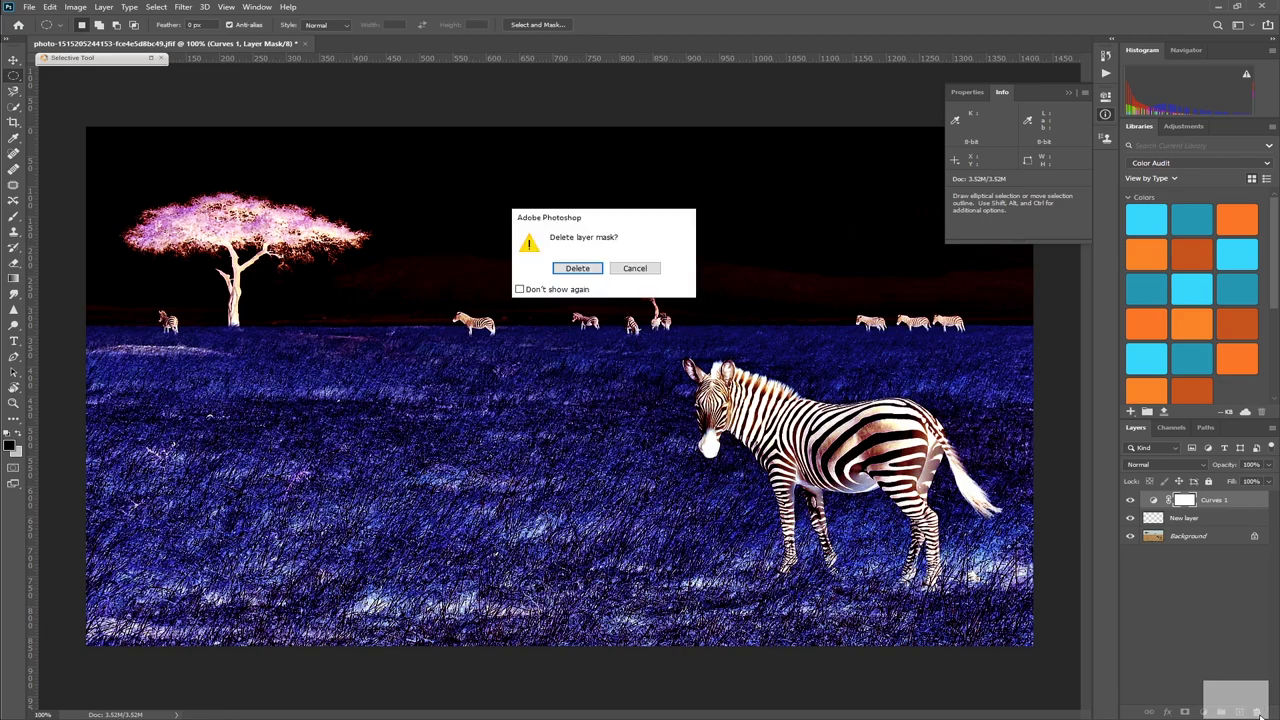
left_click(585, 270)
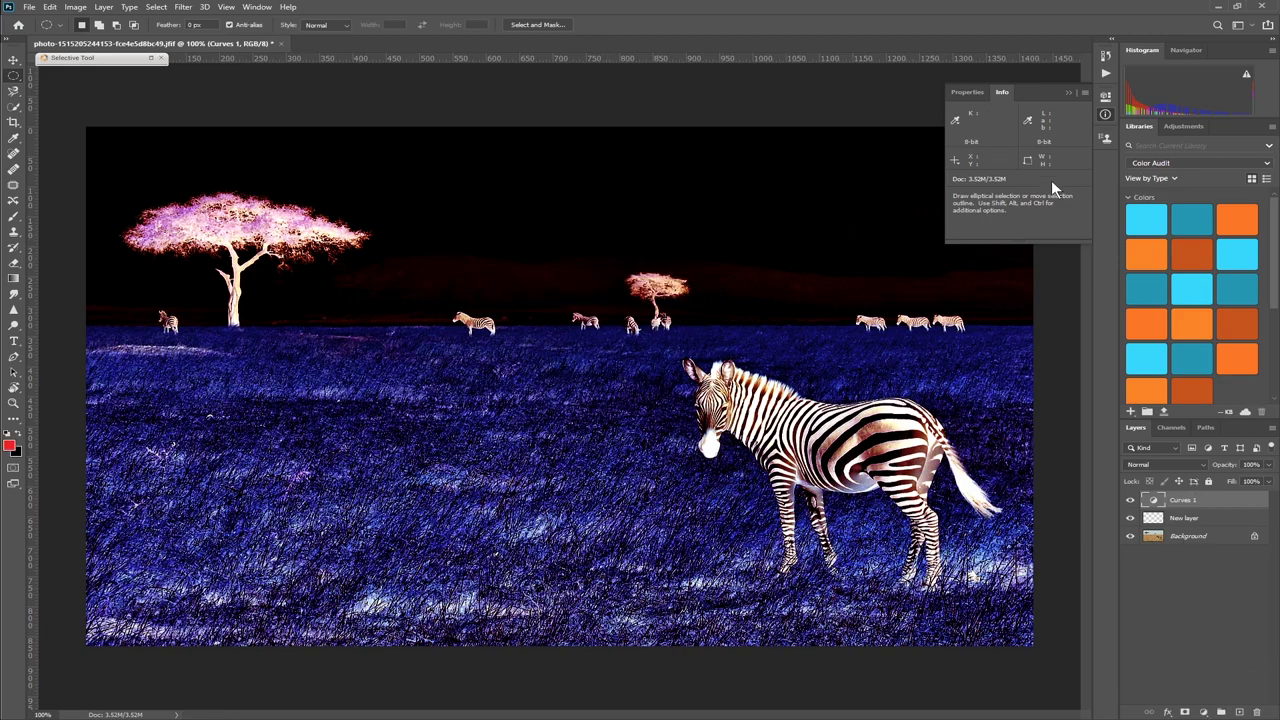
left_click_drag(1208, 512, 1257, 712)
- Close the Info panel and review History, jumping to the Open state then back to the latest state
left_click(1069, 92)
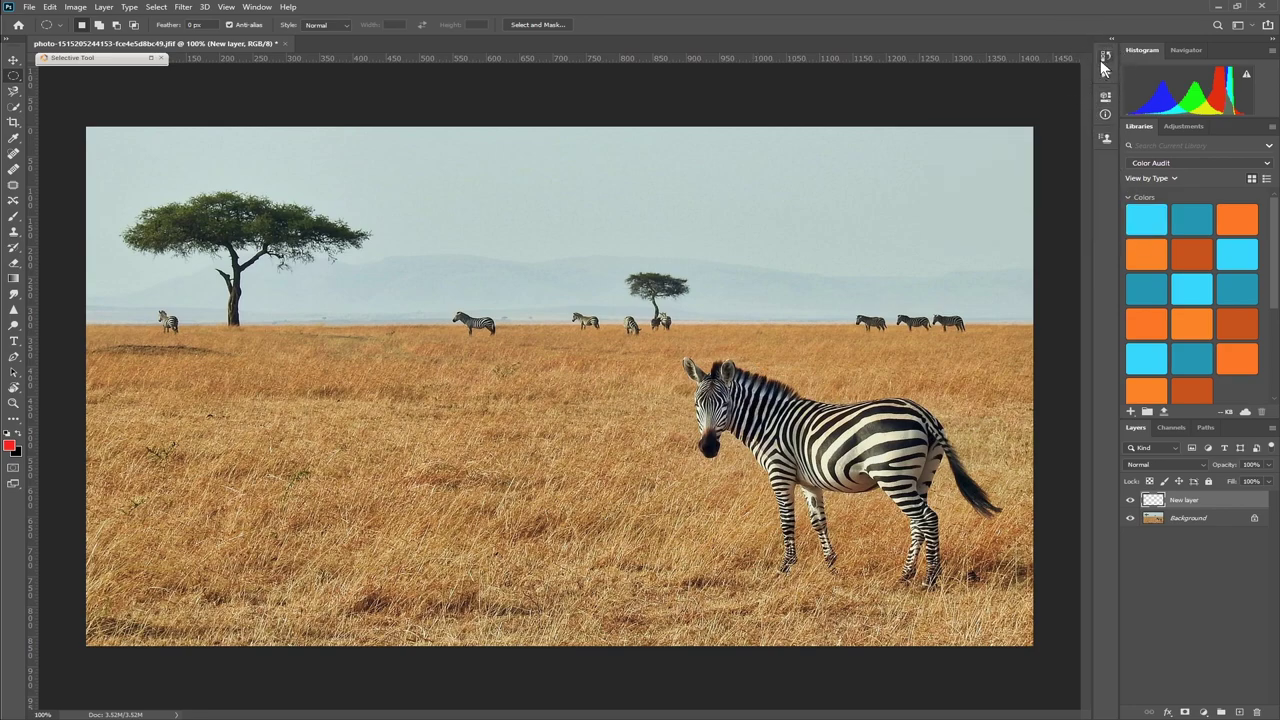
left_click(1104, 58)
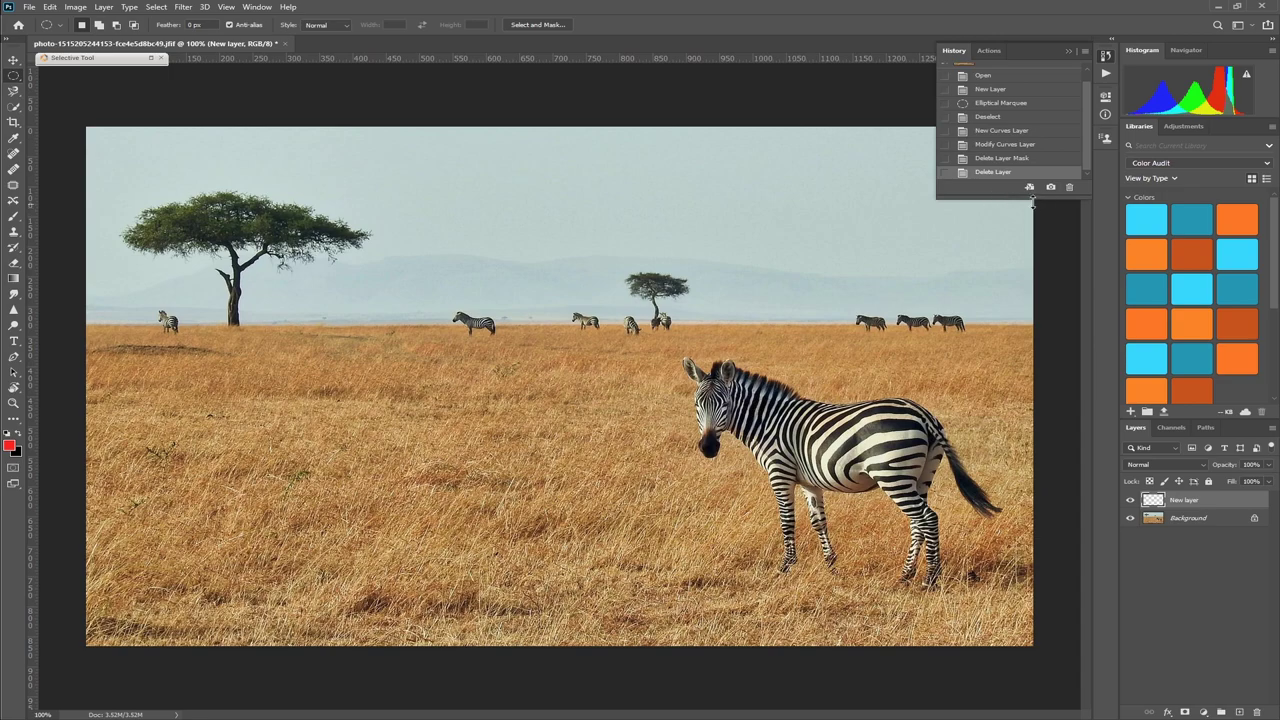
left_click_drag(1033, 203, 1030, 346)
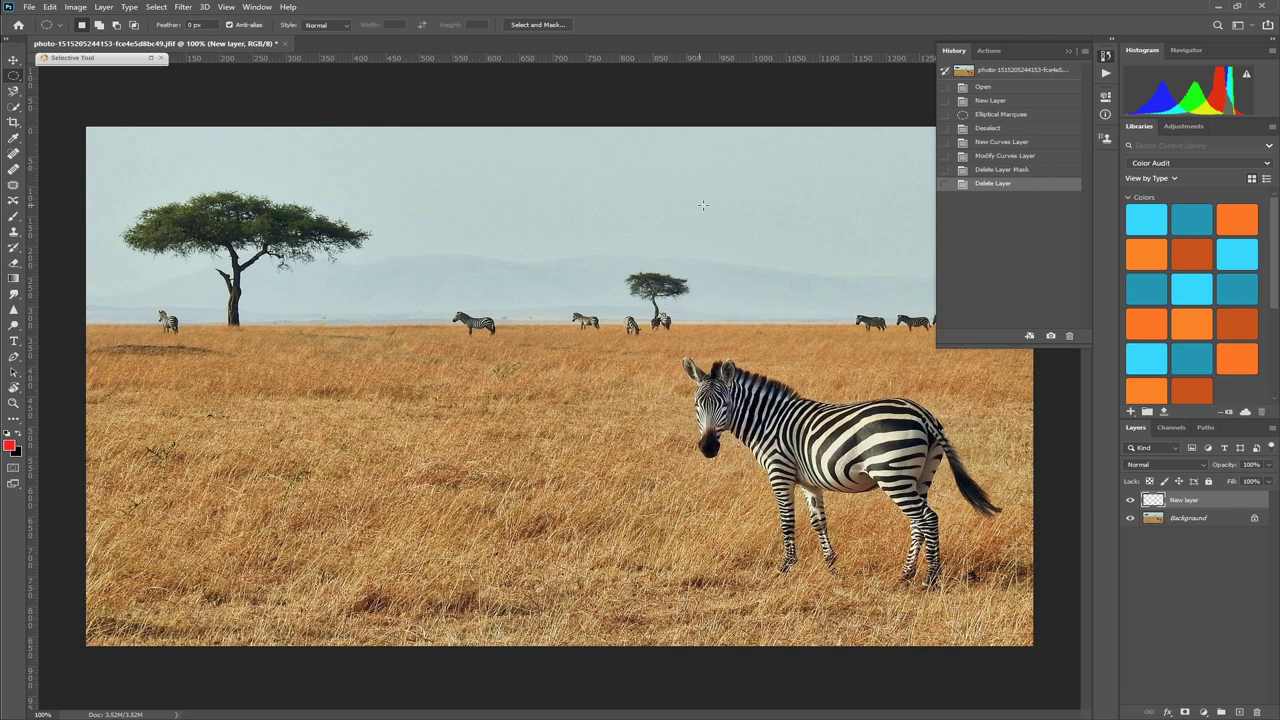
left_click(983, 87)
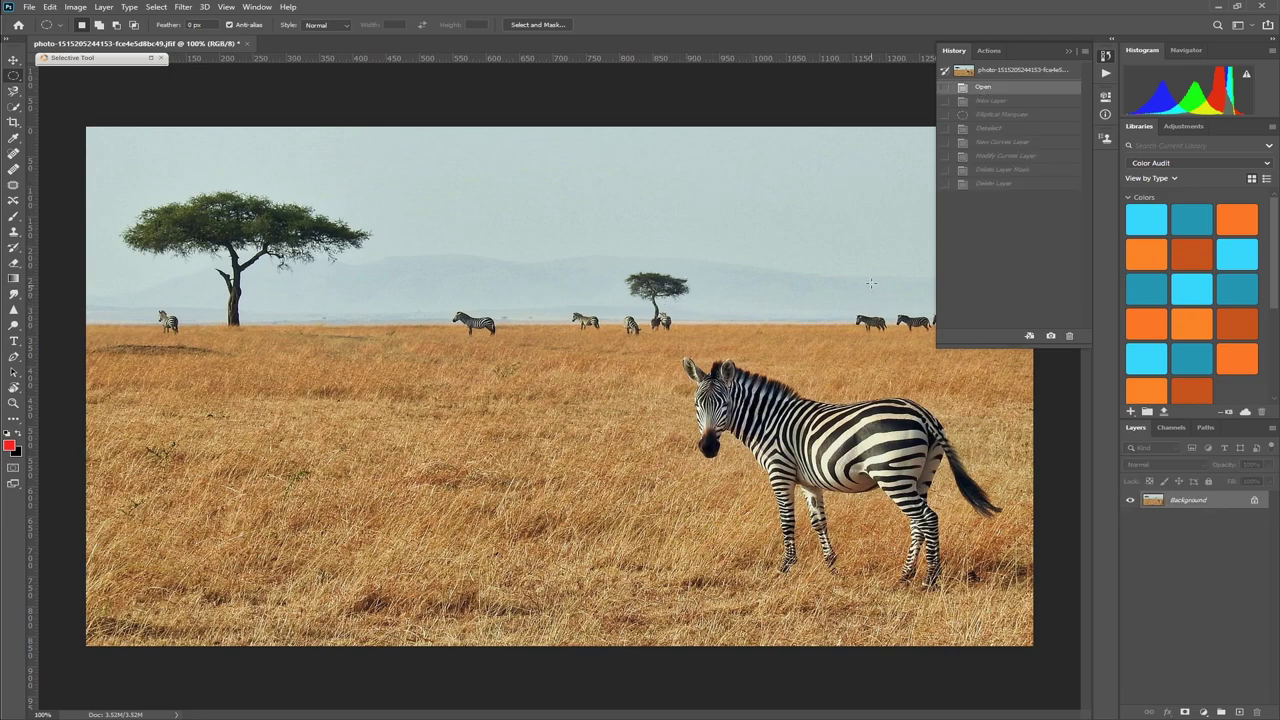
left_click(994, 184)
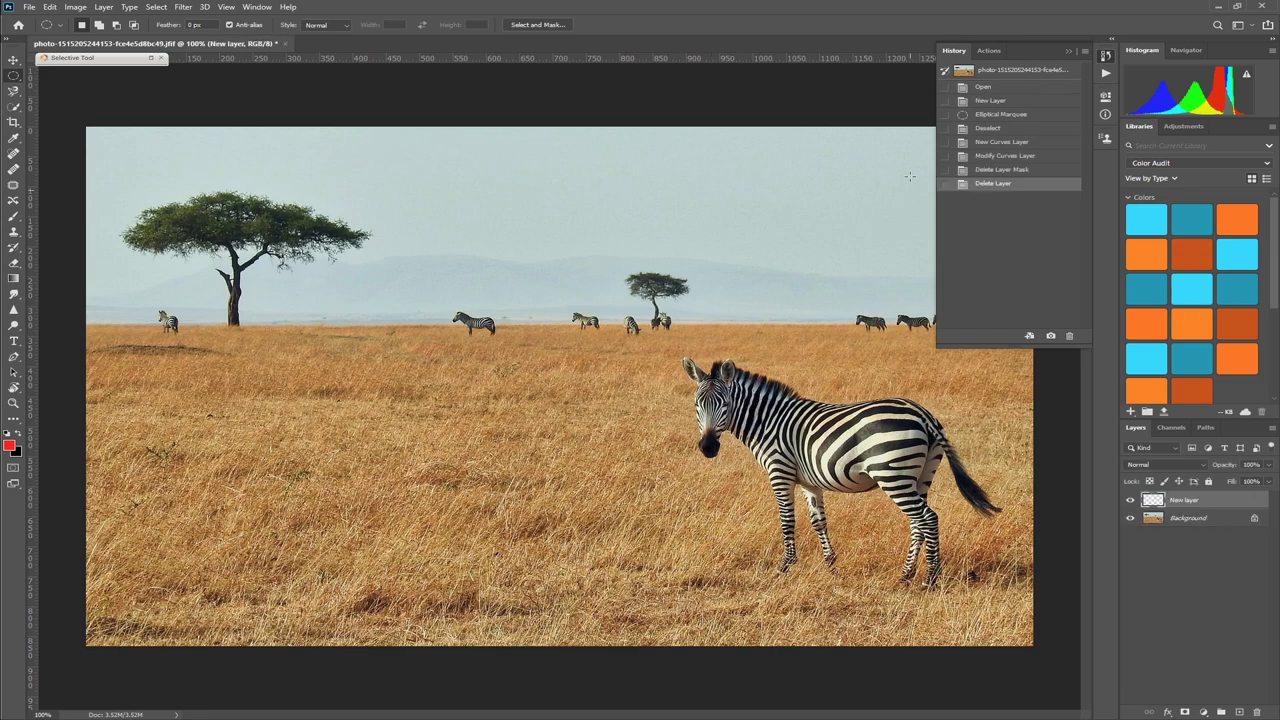
- Collapse the RA Master D&B set in the Actions list and close the panel
left_click(992, 52)
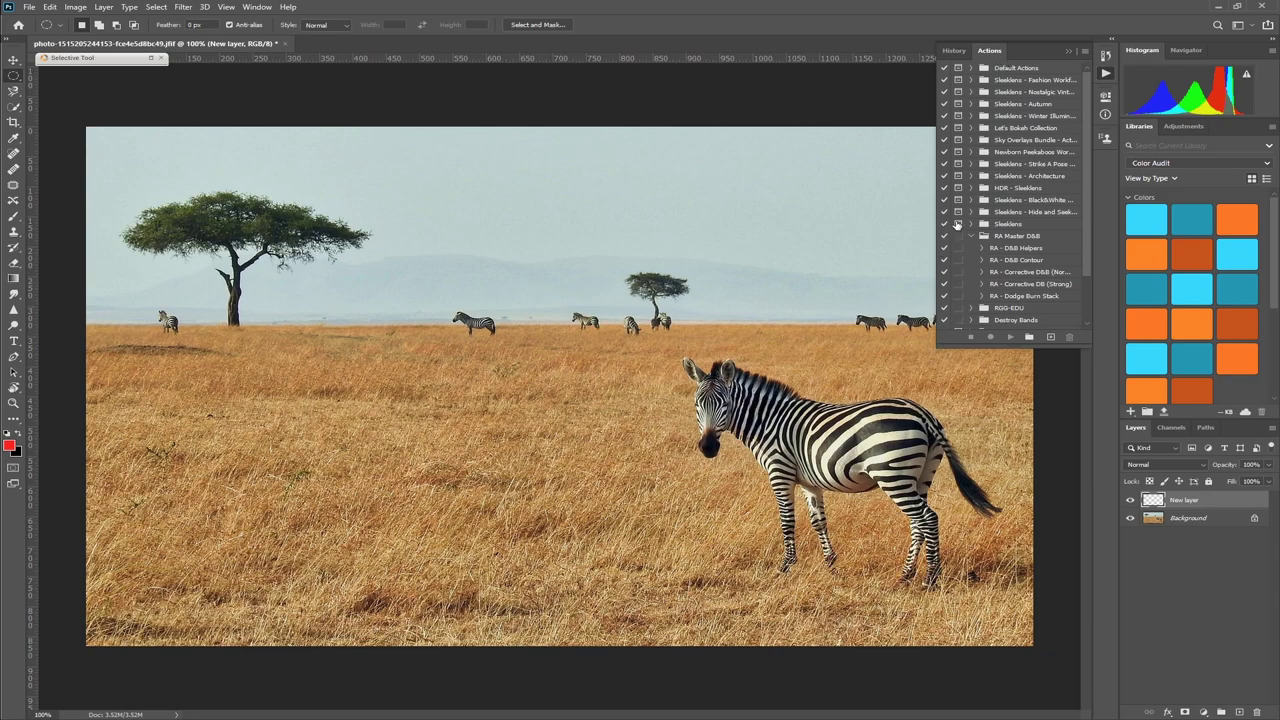
left_click(972, 237)
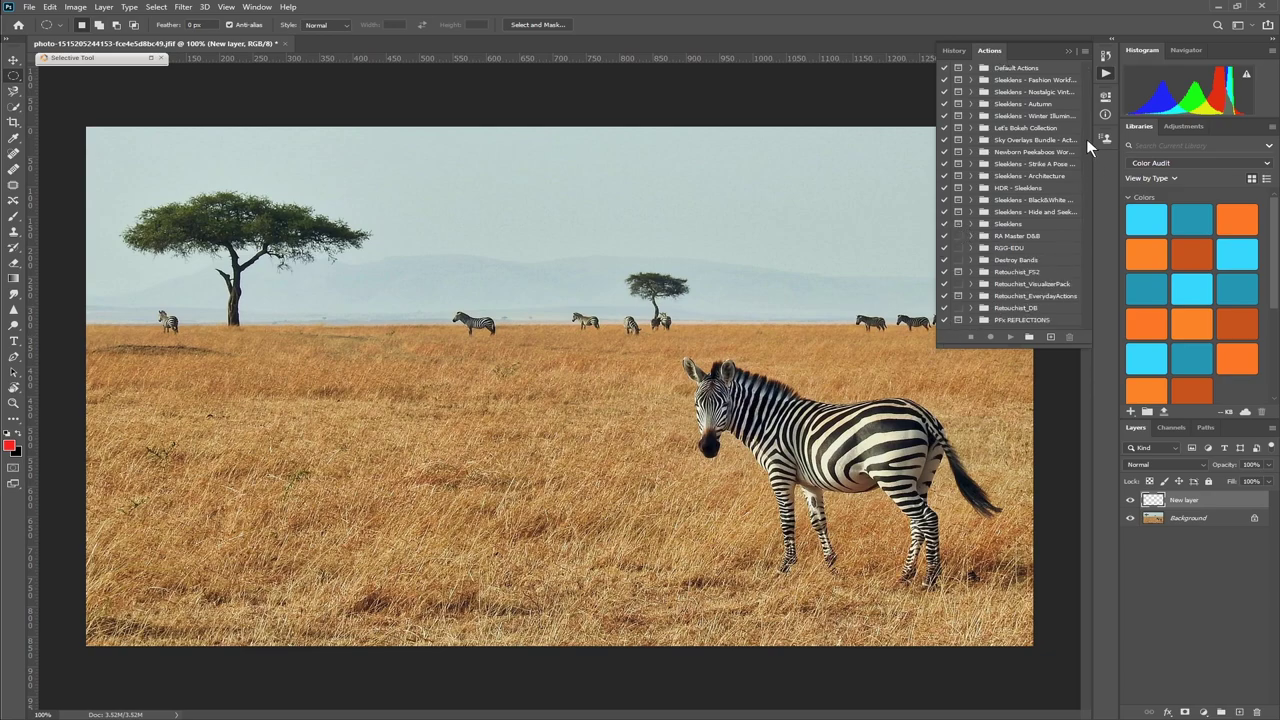
left_click(1070, 52)
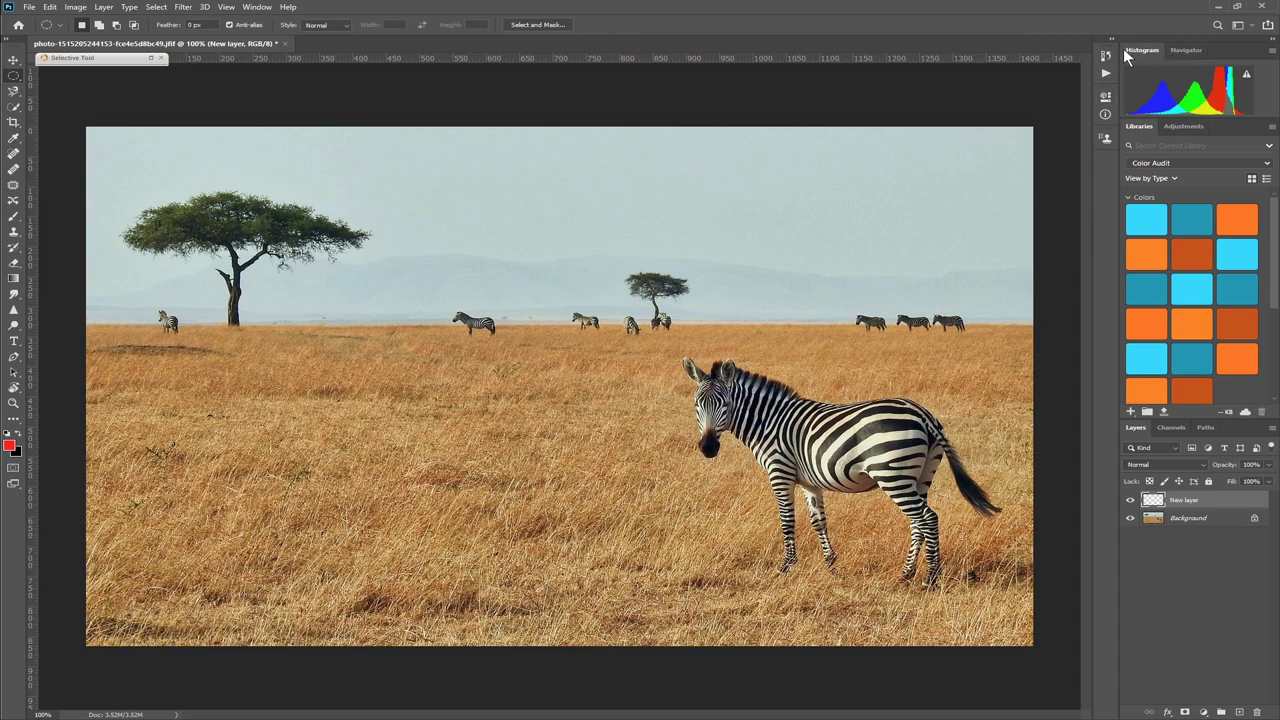
- Refresh the histogram, zoom the Navigator to 426% on the grass, then show the Adjustments panel
left_click(1246, 74)
left_click(1187, 50)
left_click_drag(1205, 127, 1168, 95)
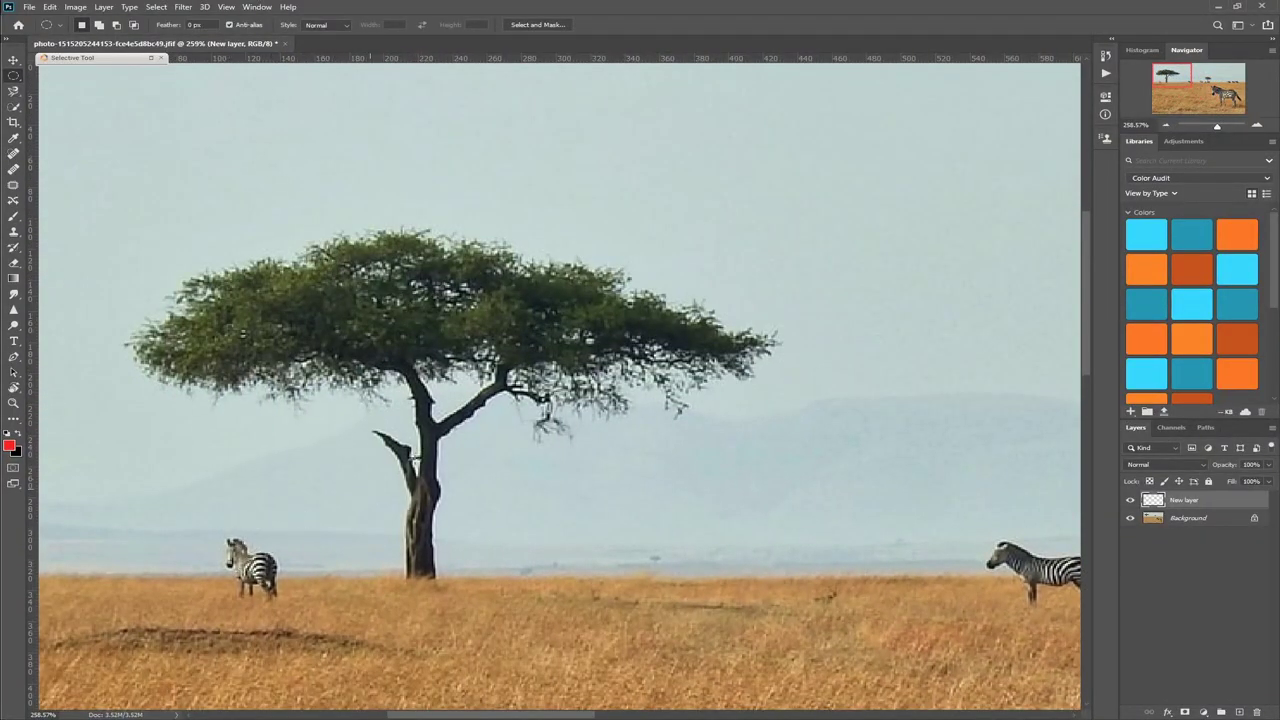
left_click_drag(1158, 84, 1212, 128)
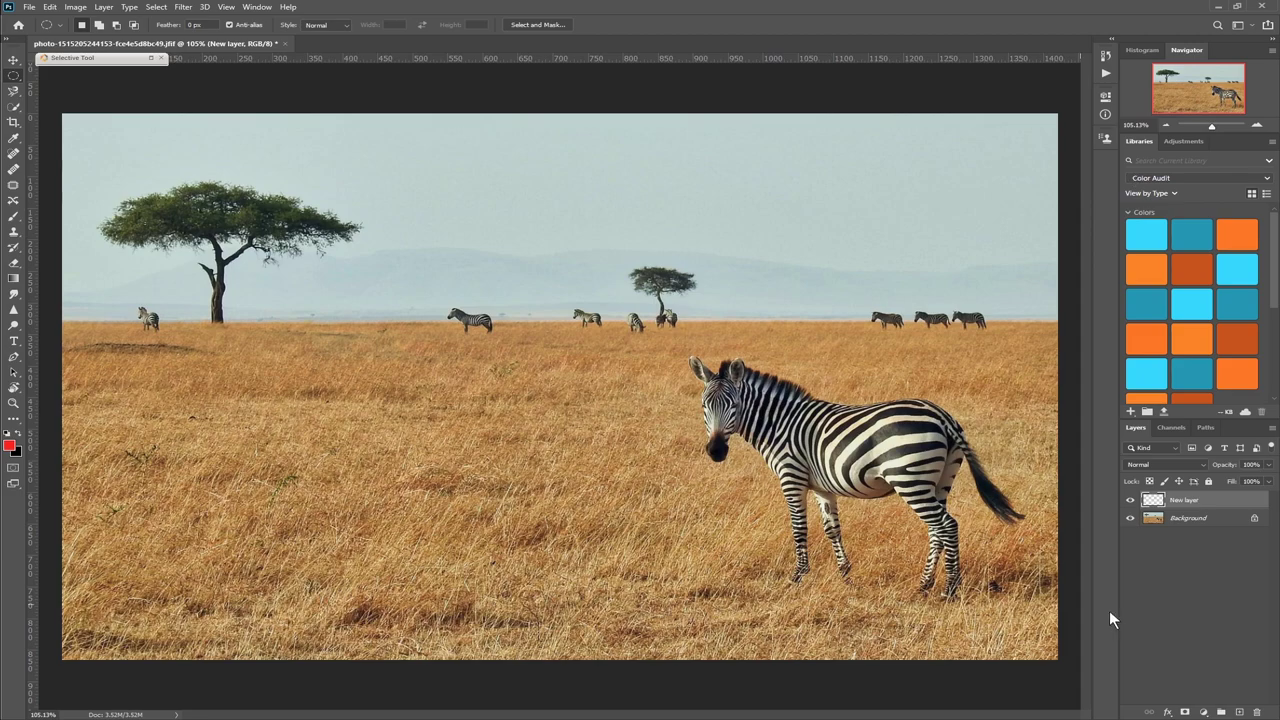
left_click(1185, 142)
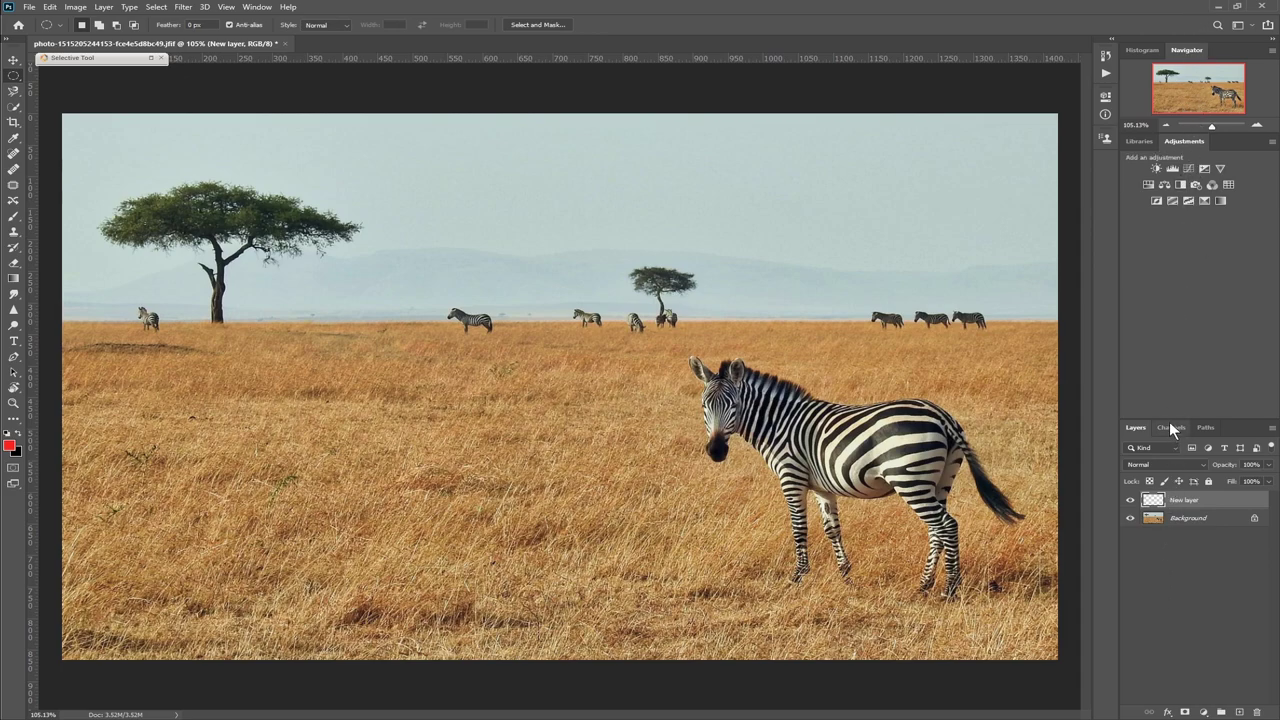
- Make the Layers panel taller and browse the Channels and Paths lists
left_click_drag(1177, 420, 1132, 282)
left_click(1170, 281)
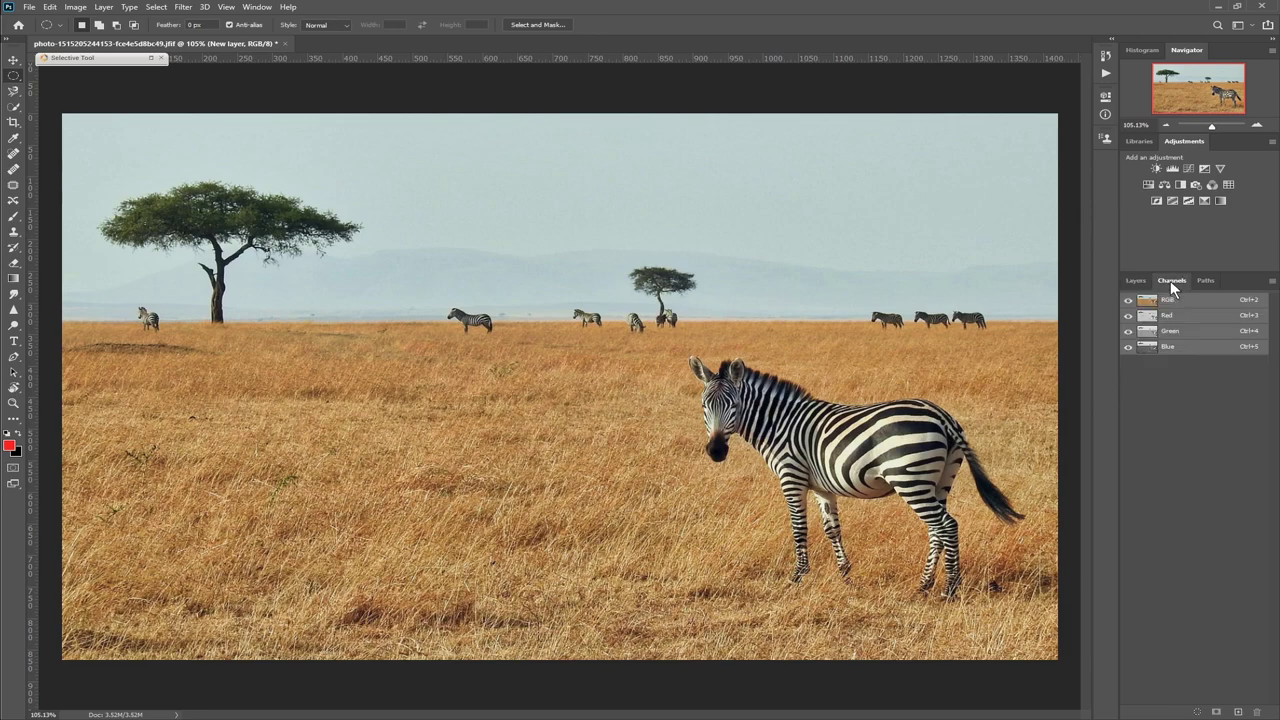
left_click(1206, 281)
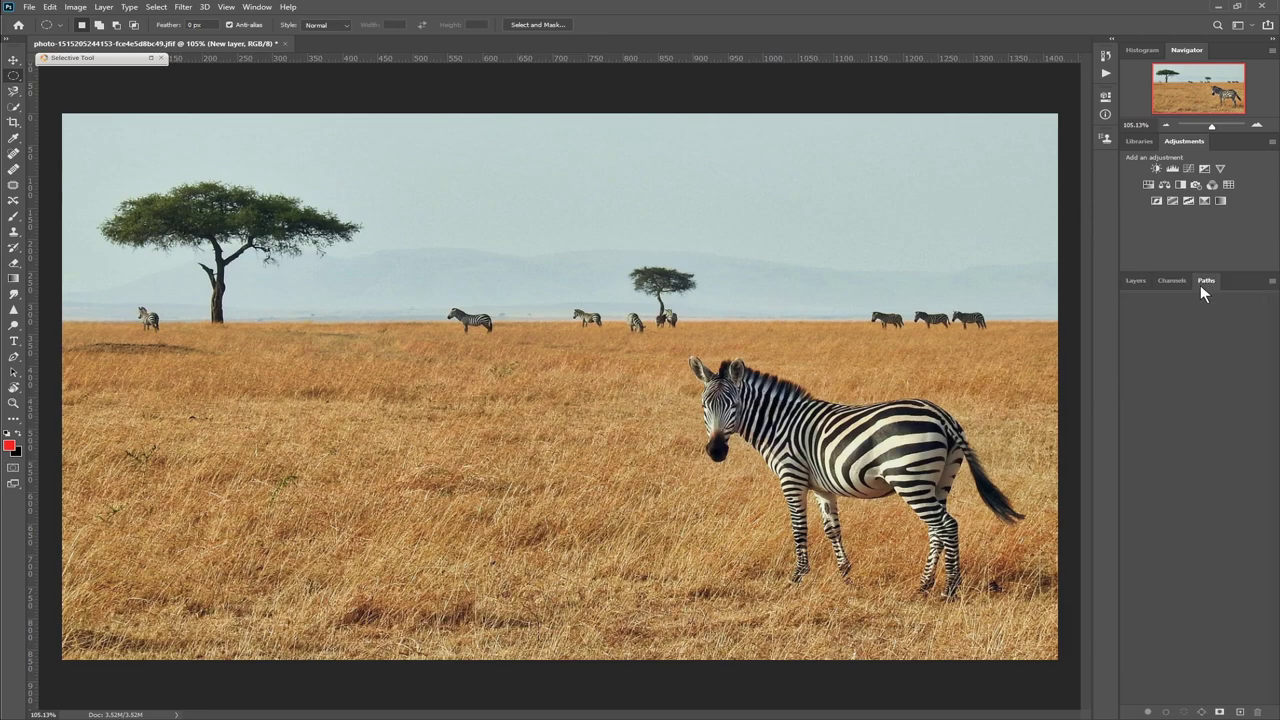
left_click(1164, 281)
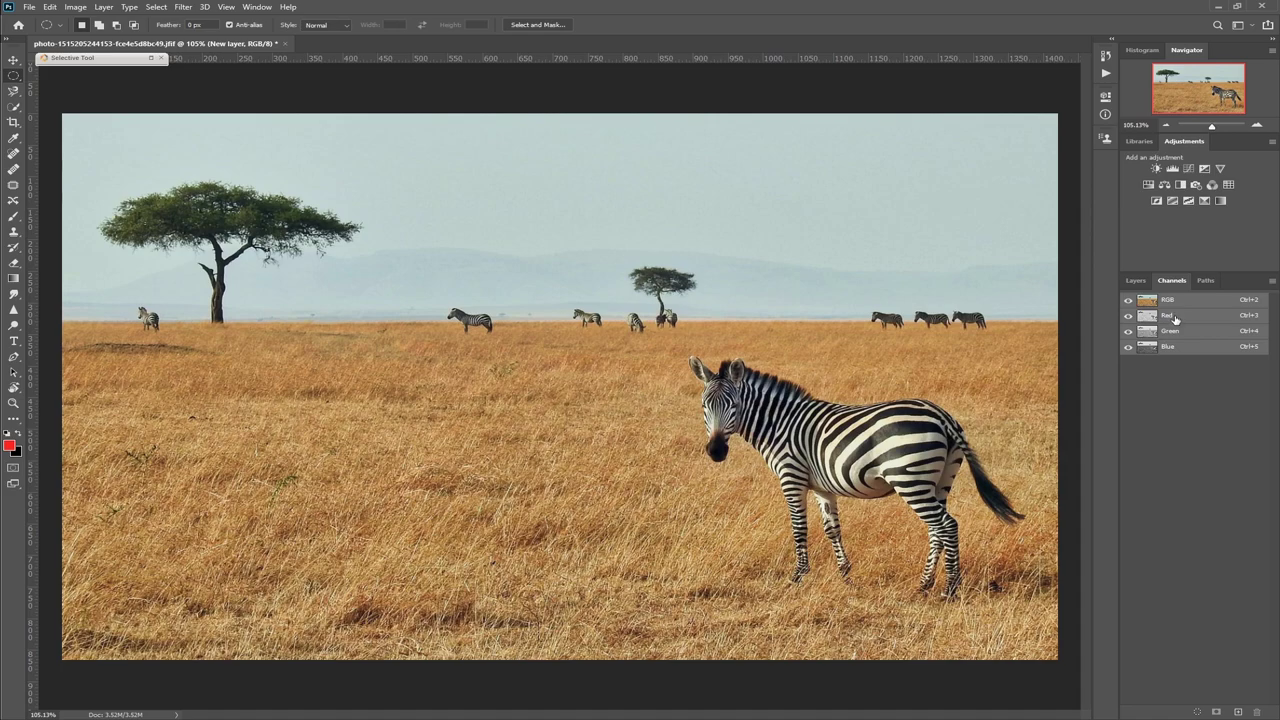
- Preview the Red, Green and Blue channels, return to the RGB composite, then back to Layers
left_click(1198, 316)
left_click(1182, 333)
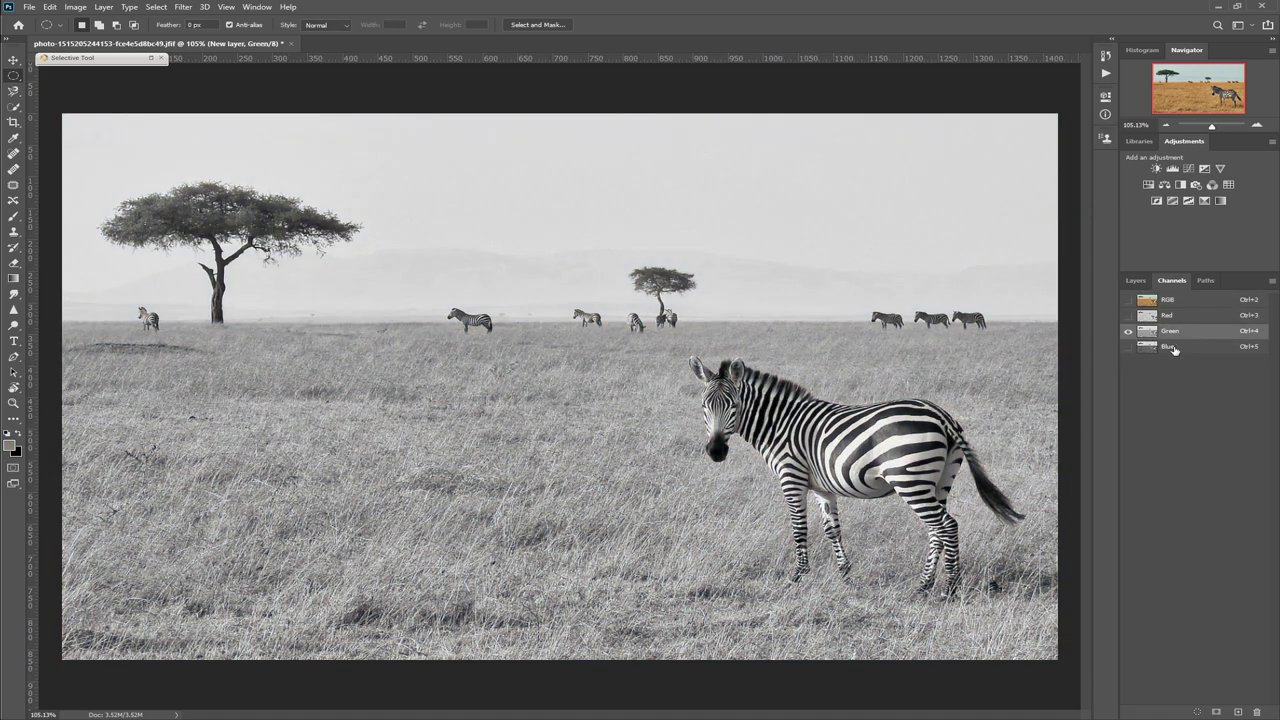
left_click(1174, 349)
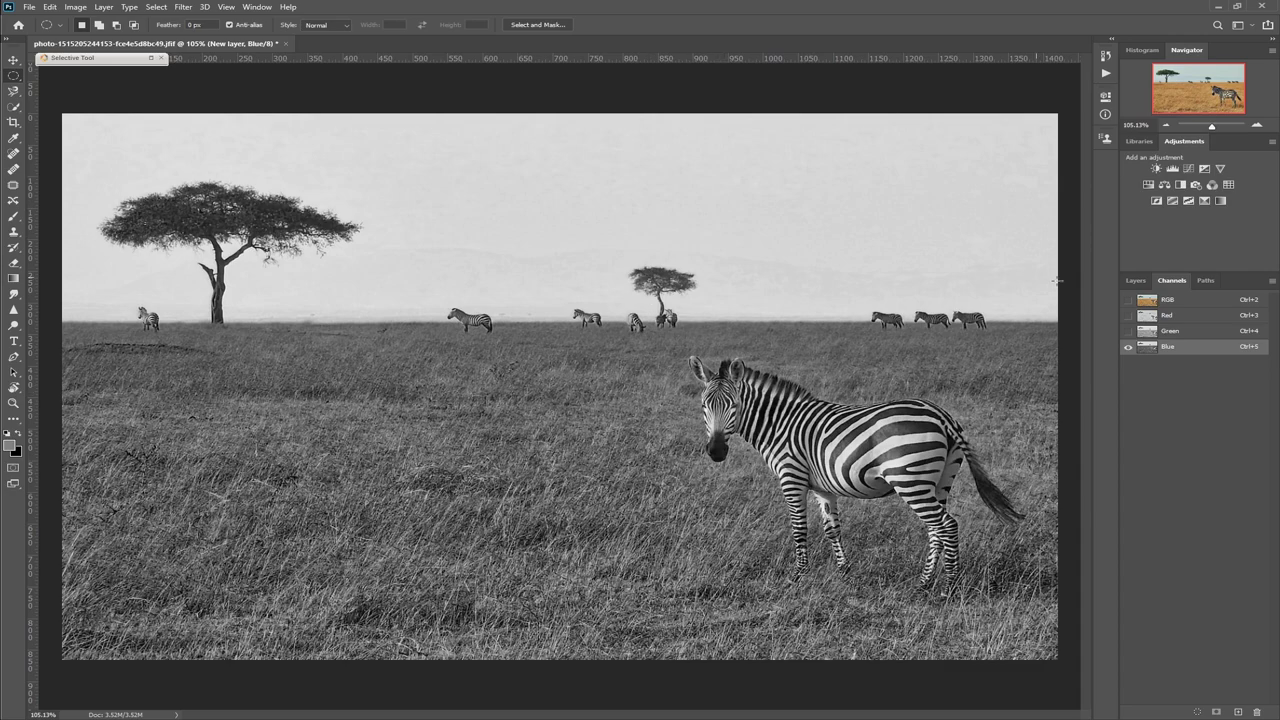
left_click(1172, 301)
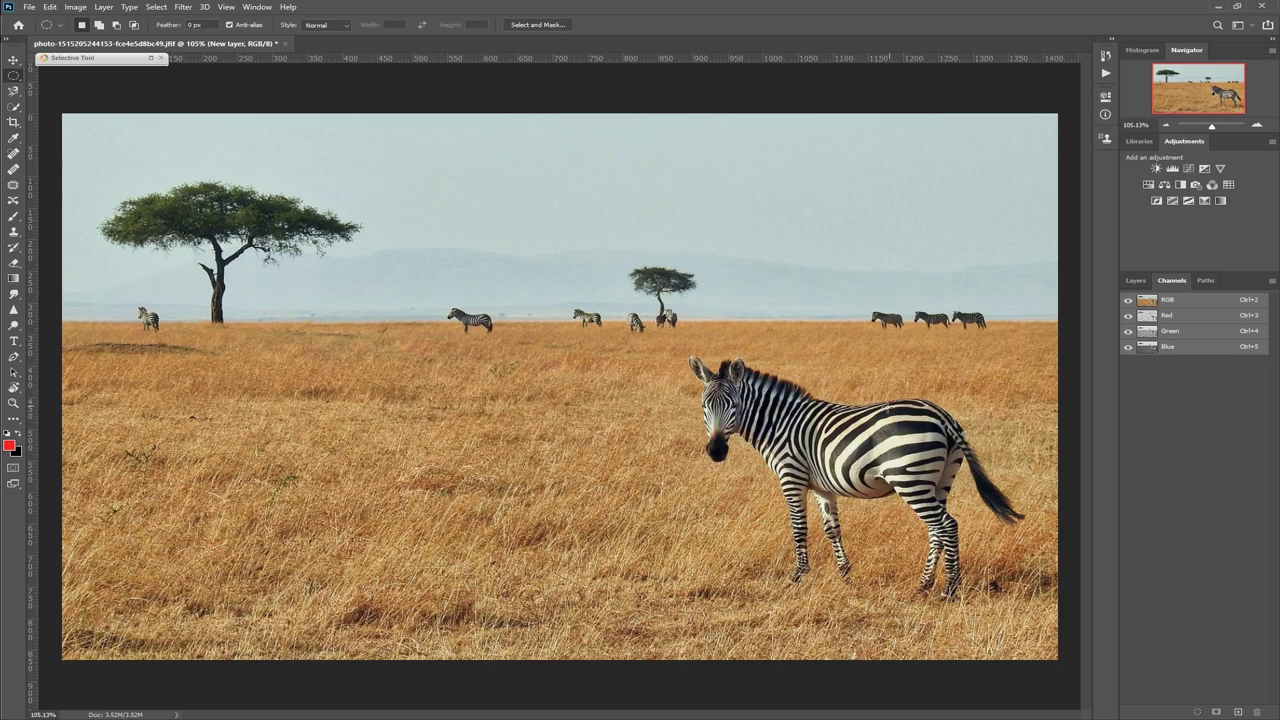
left_click(1136, 283)
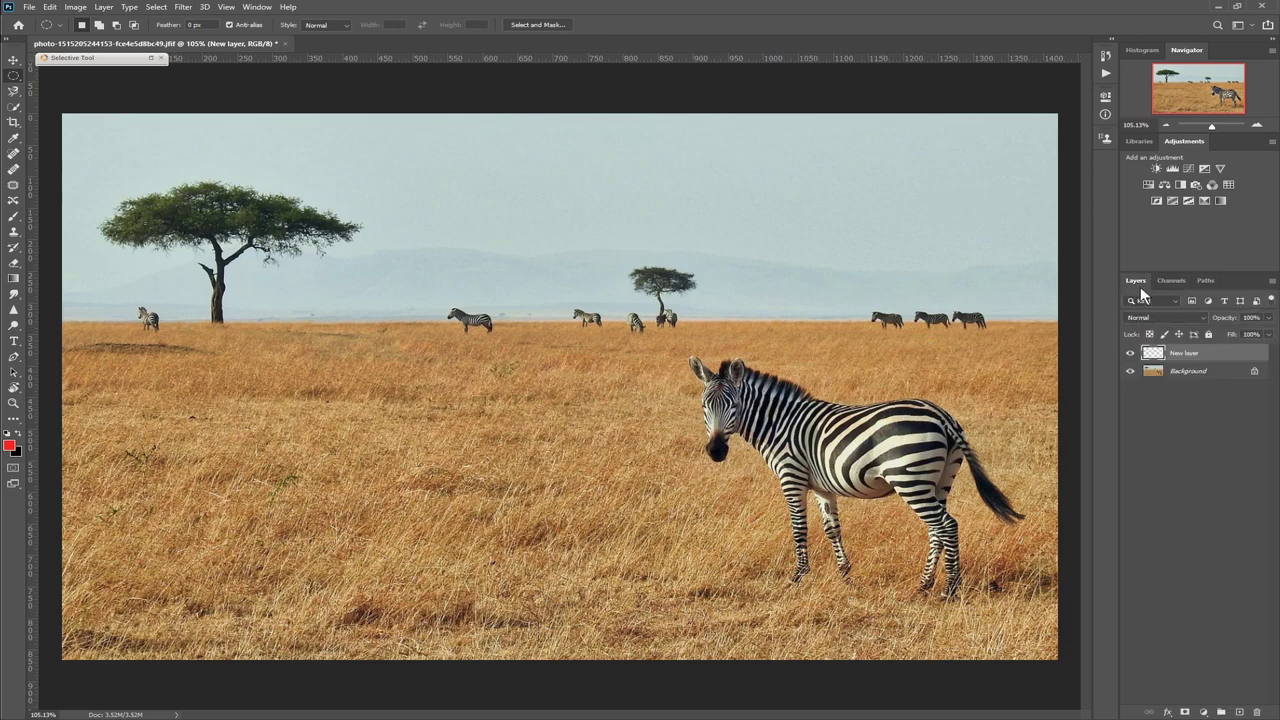
- Browse the layer style and adjustment menus, adding and then undoing a mask on New layer
left_click(1169, 714)
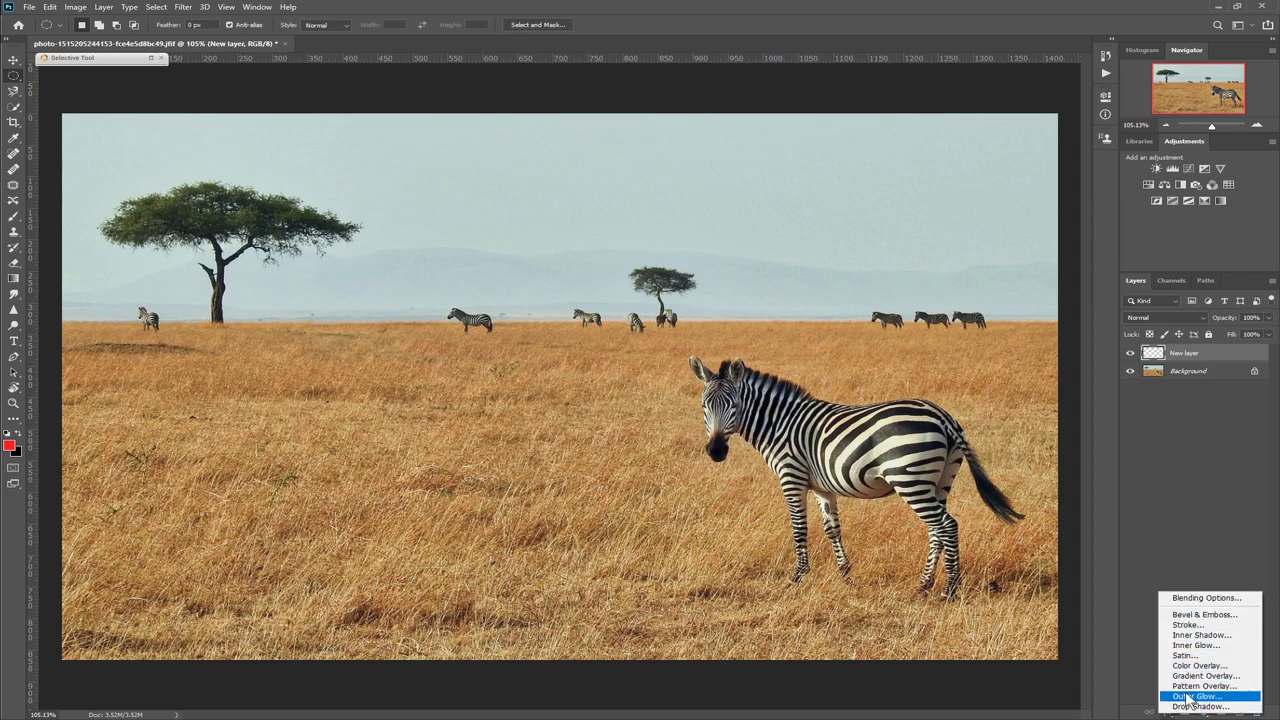
left_click(1157, 560)
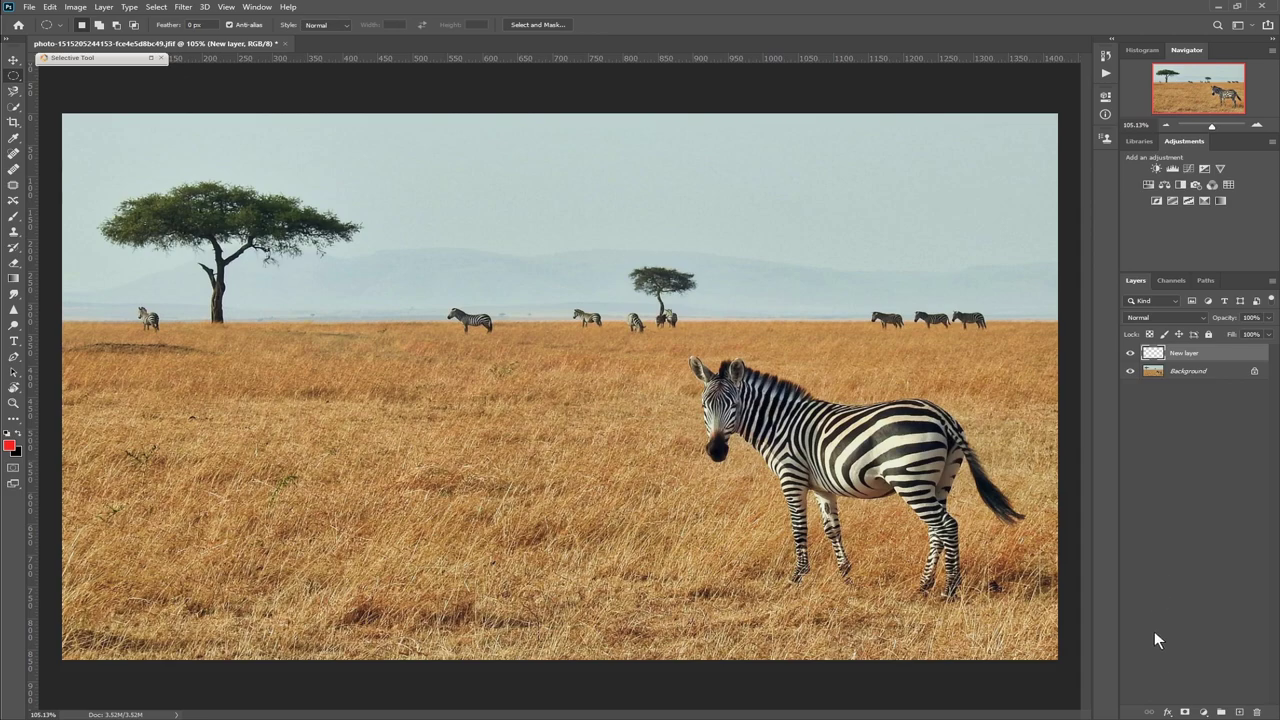
left_click(1185, 713)
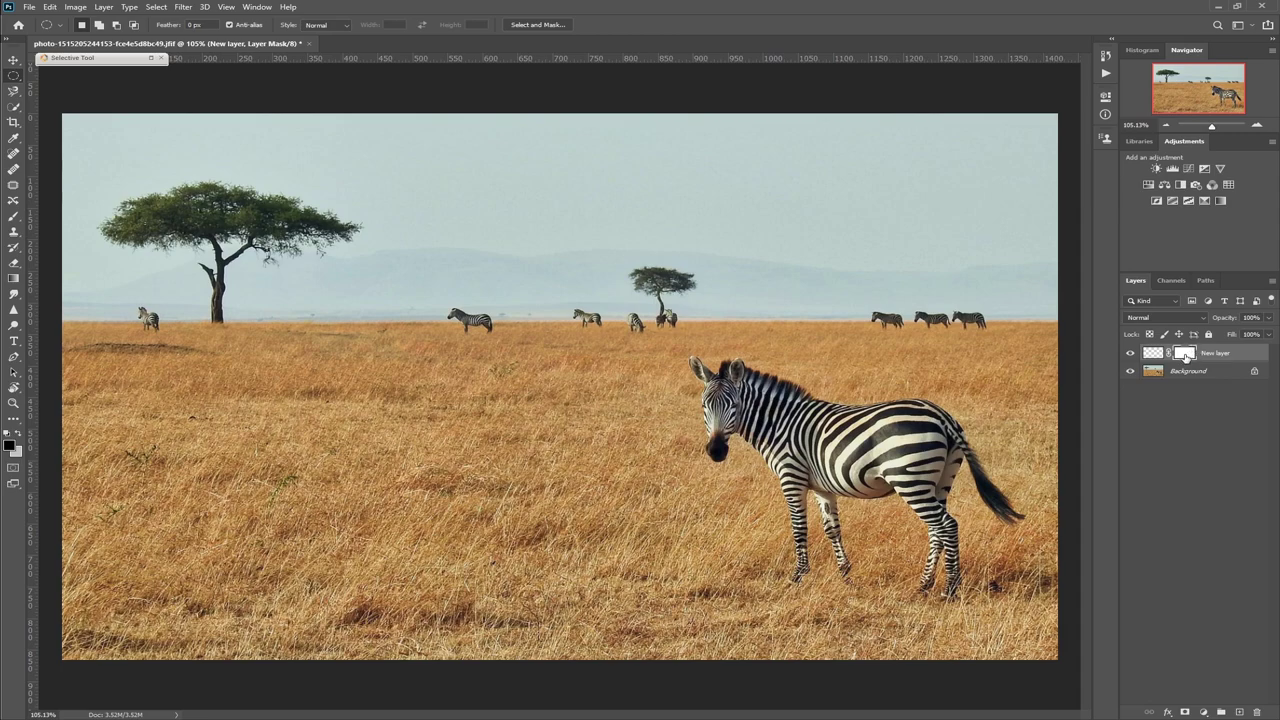
key("ctrl+z")
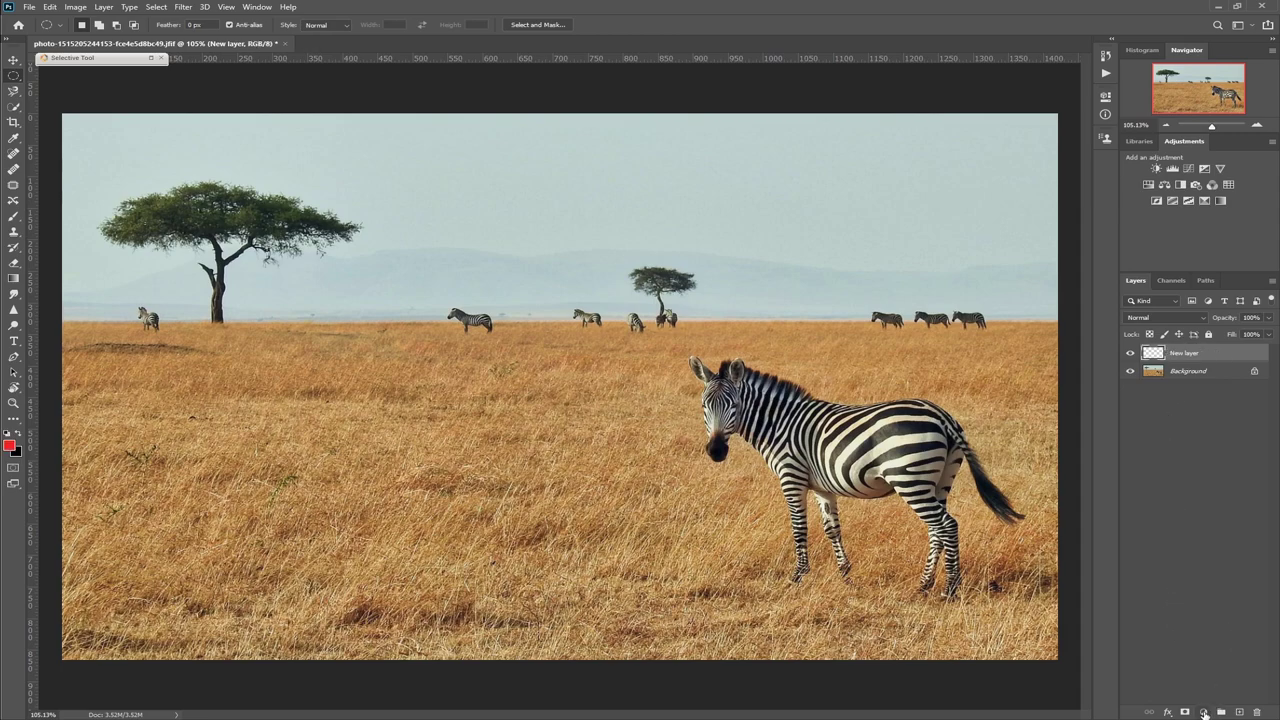
left_click(1206, 713)
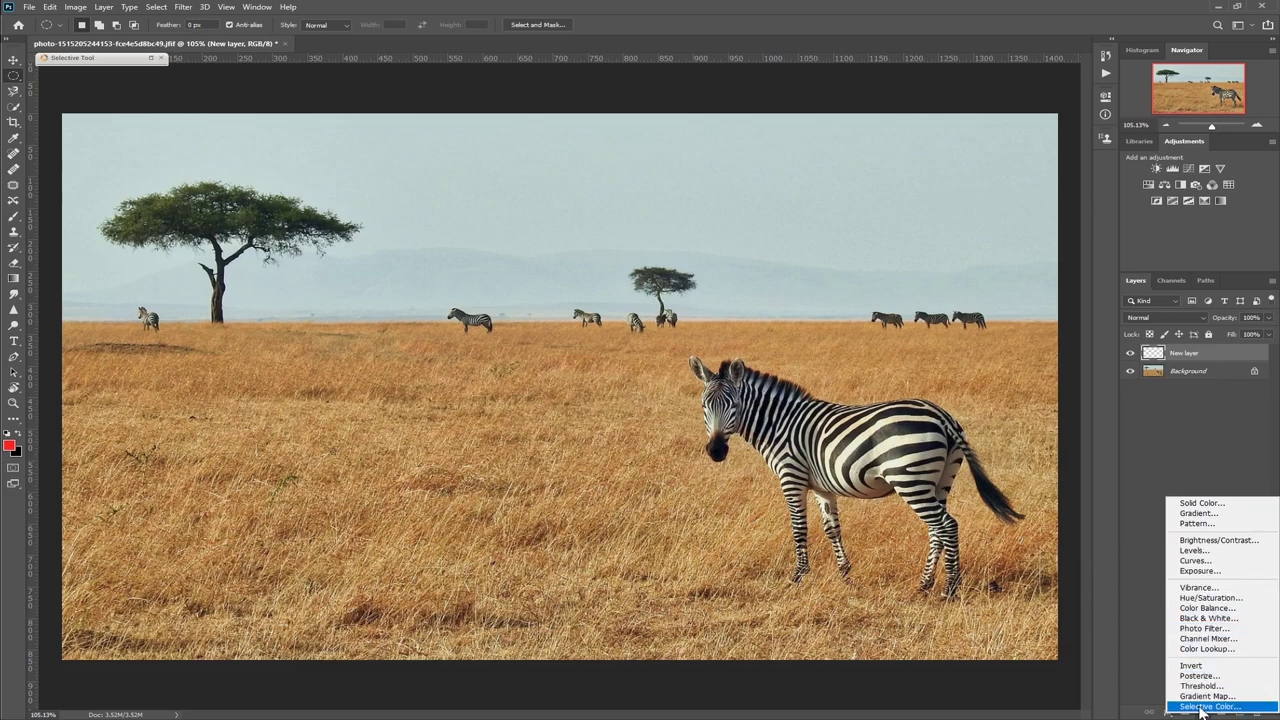
left_click(1152, 655)
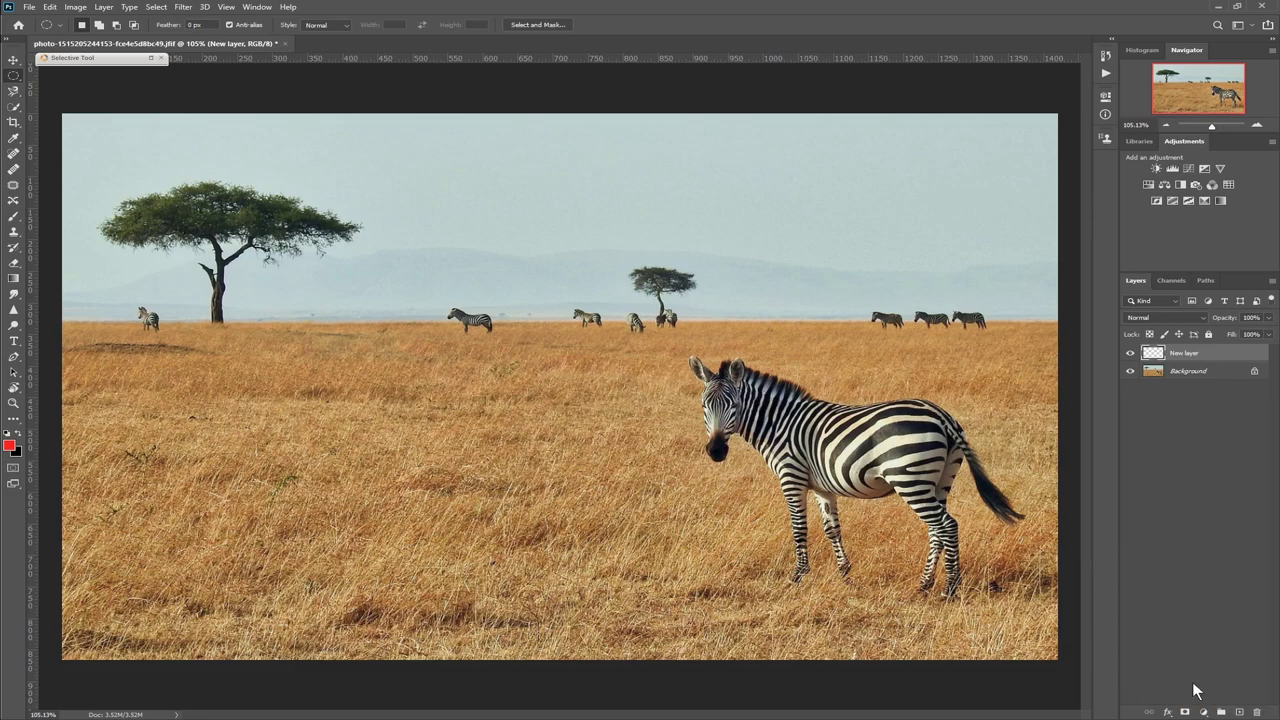
- Create Layer 1, then delete both Layer 1 and New layer, leaving only Background
left_click(1239, 712)
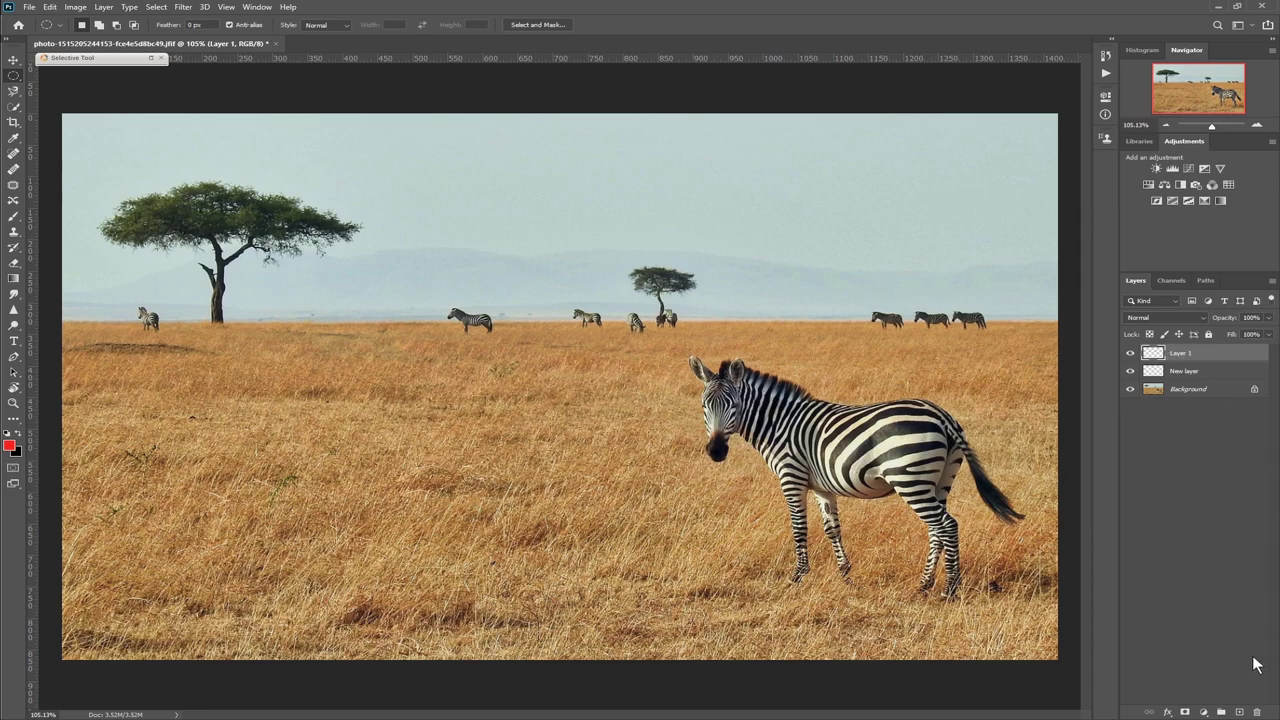
left_click(1257, 712)
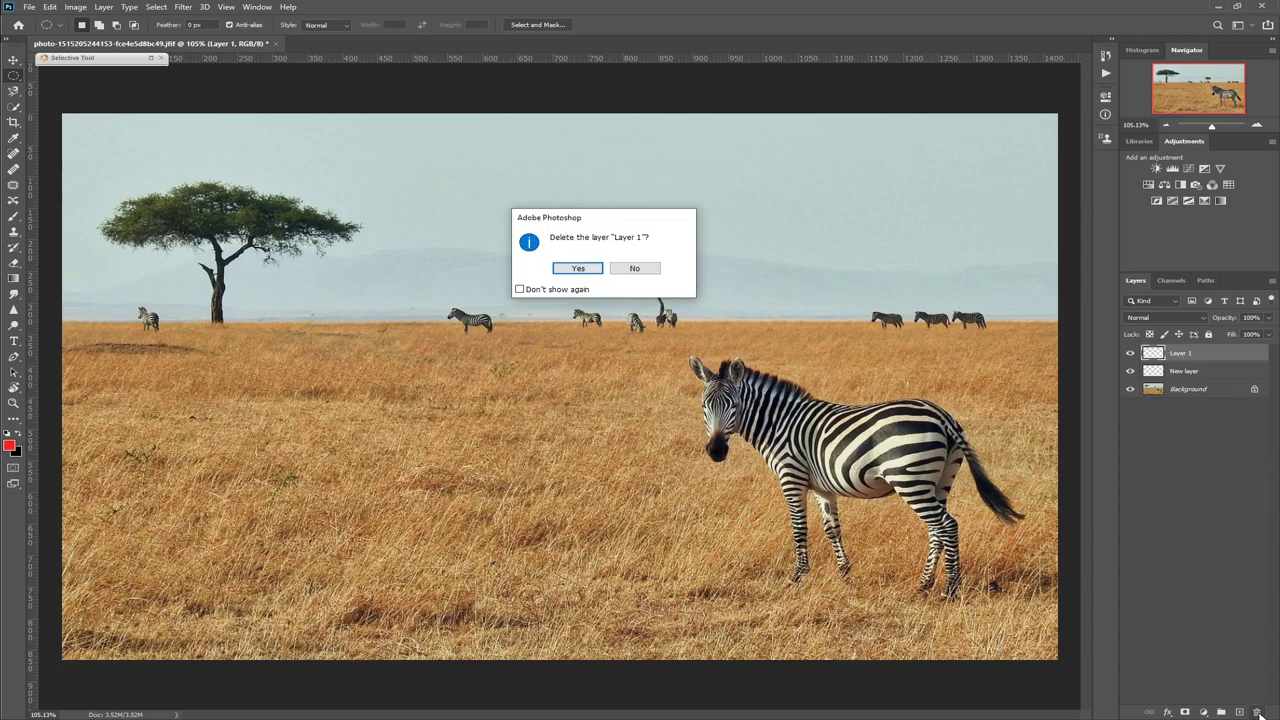
left_click(578, 271)
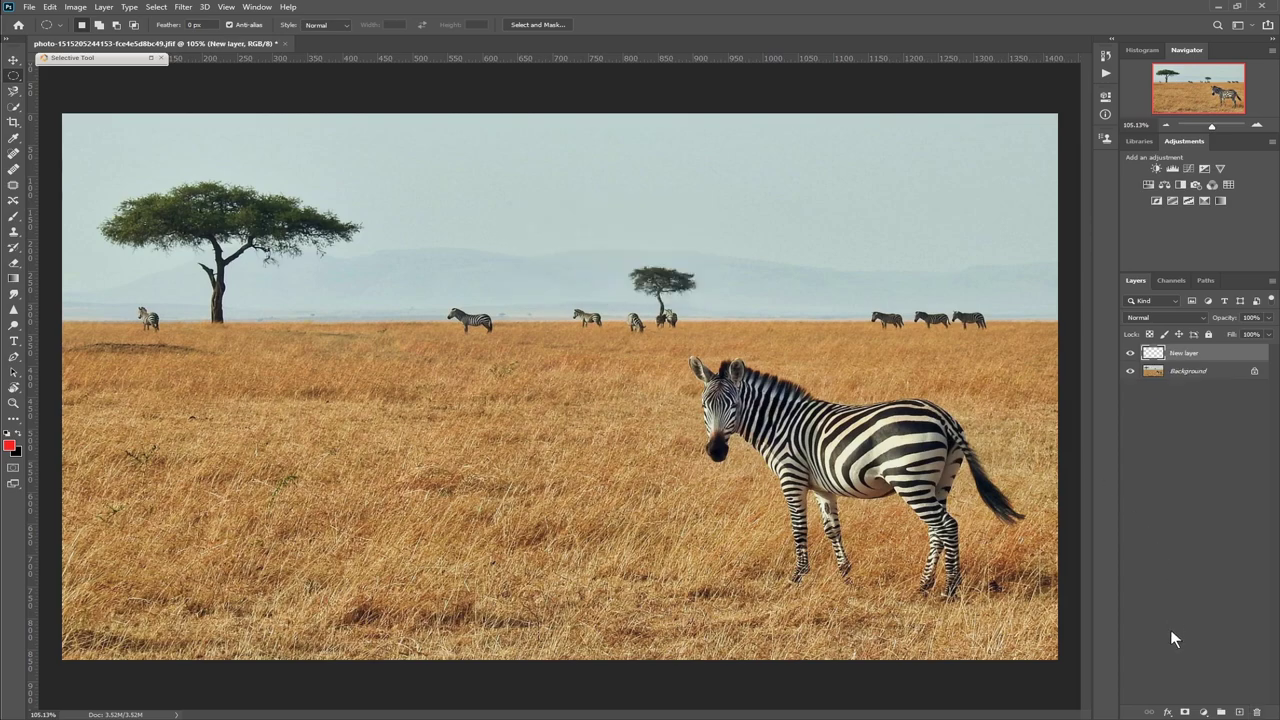
left_click(1257, 712)
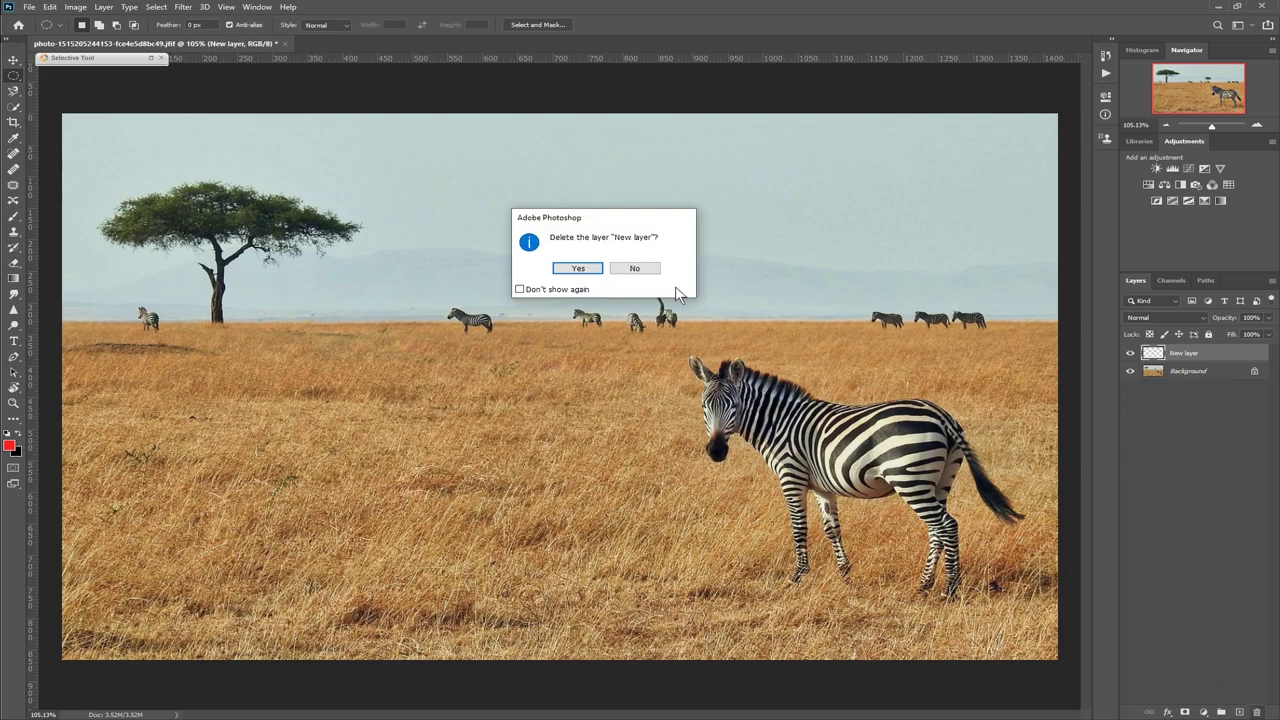
left_click(580, 269)
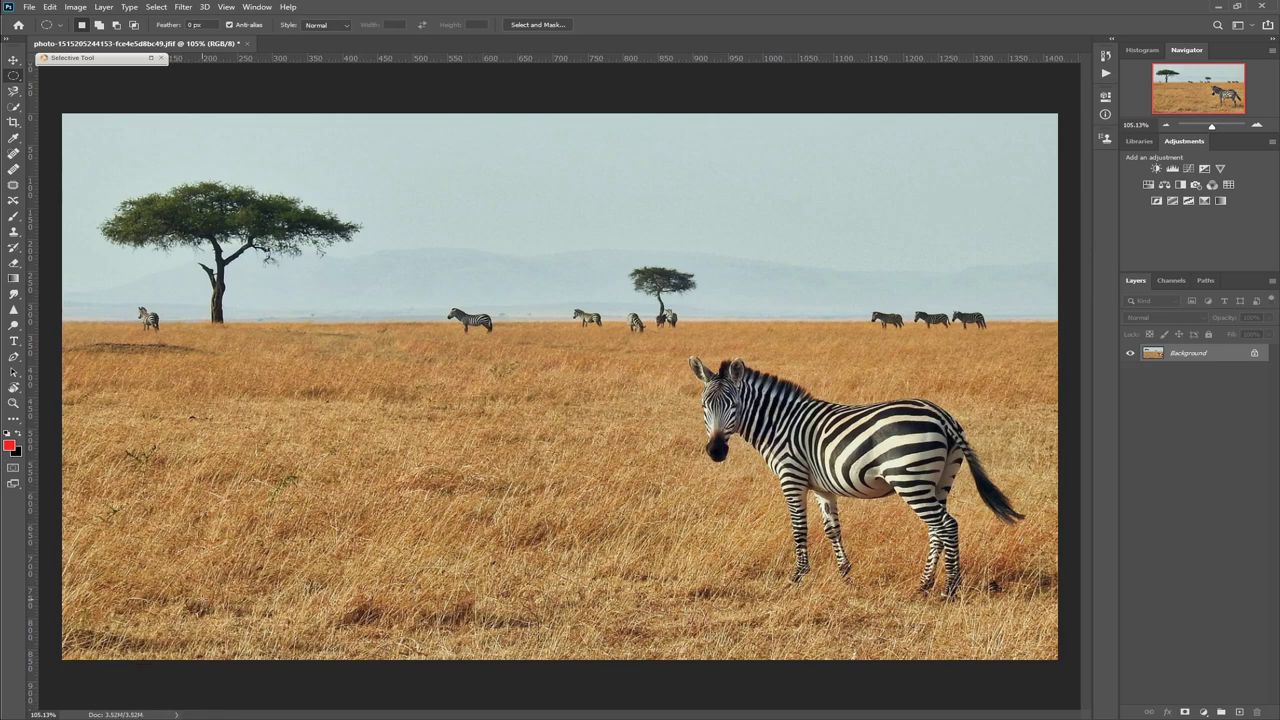
key("v")
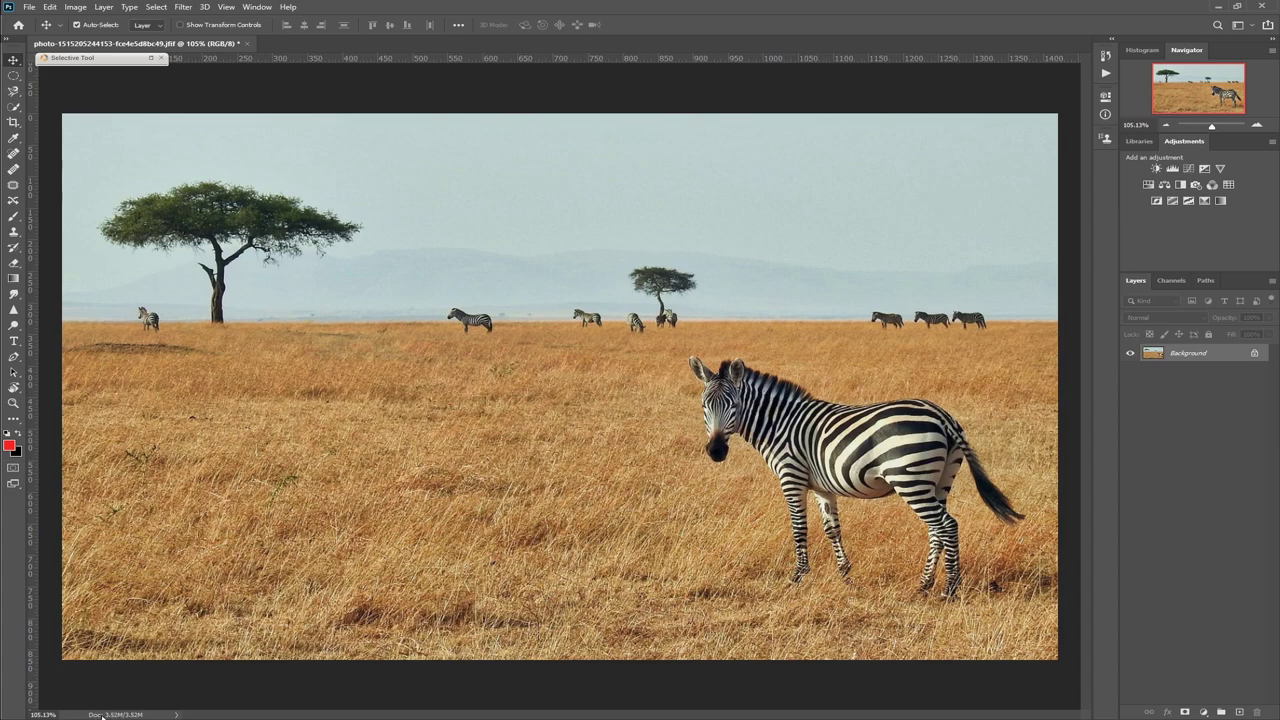
left_click(178, 716)
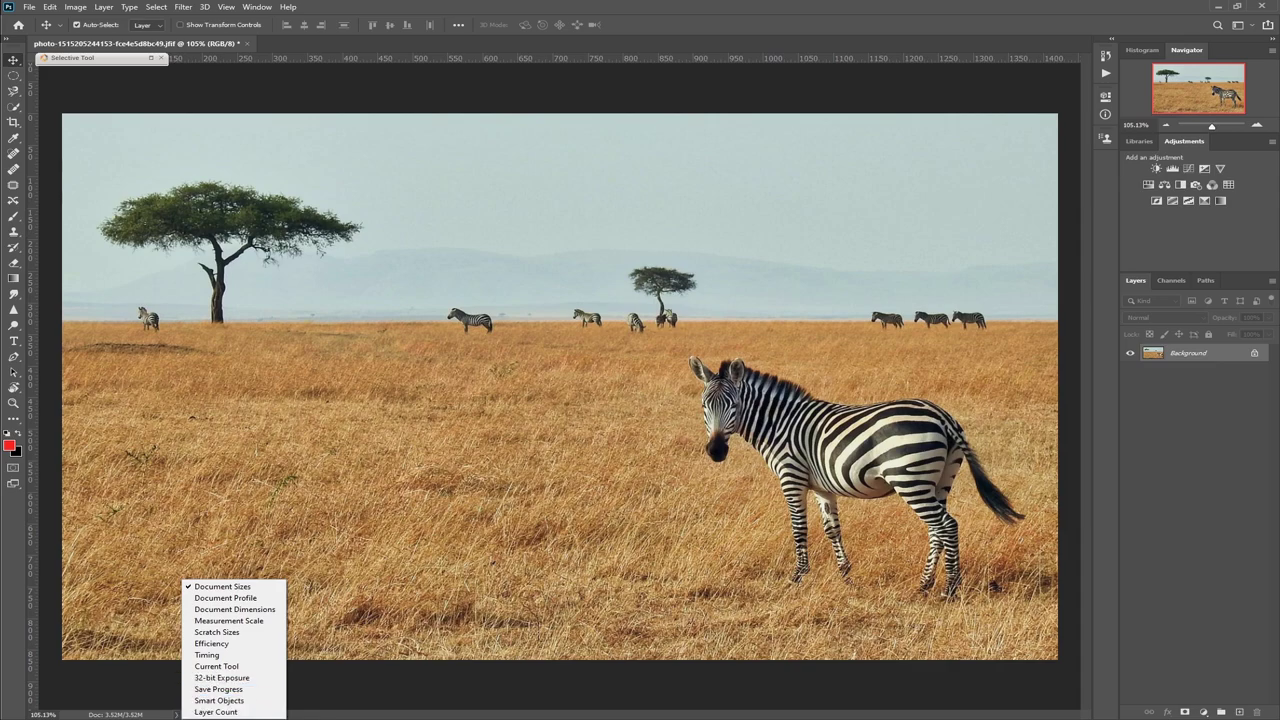
left_click(241, 591)
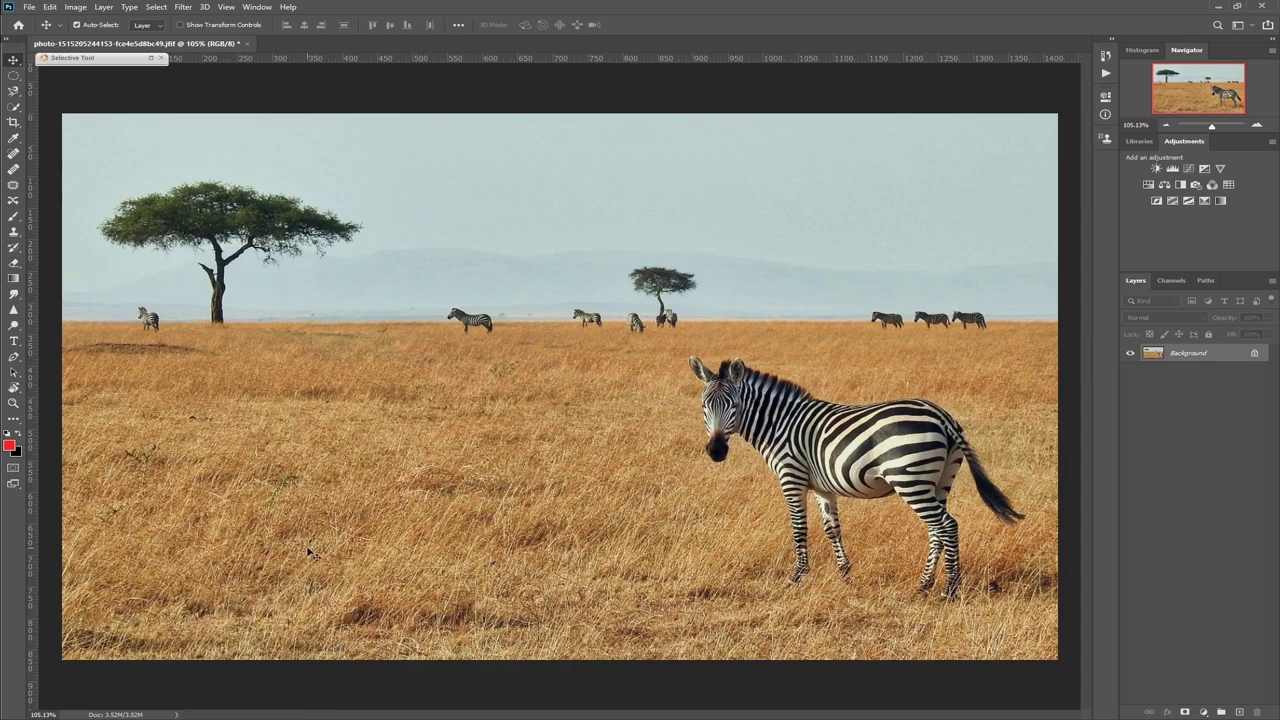